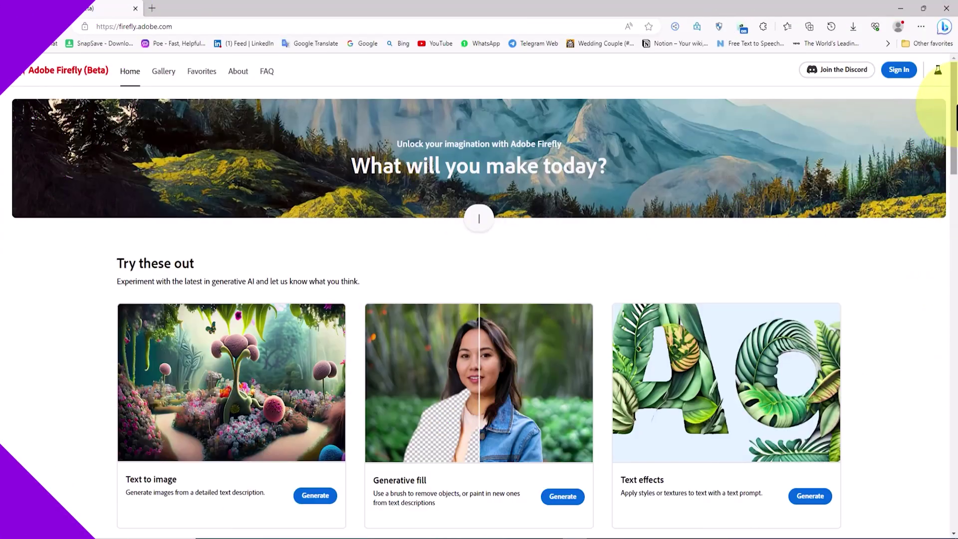
drag(954, 105, 953, 140)
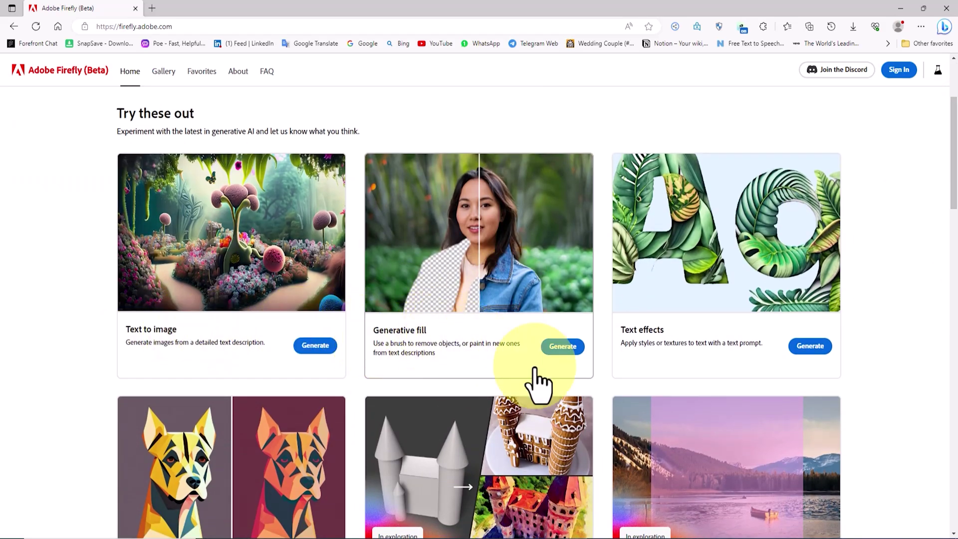
drag(954, 174, 954, 214)
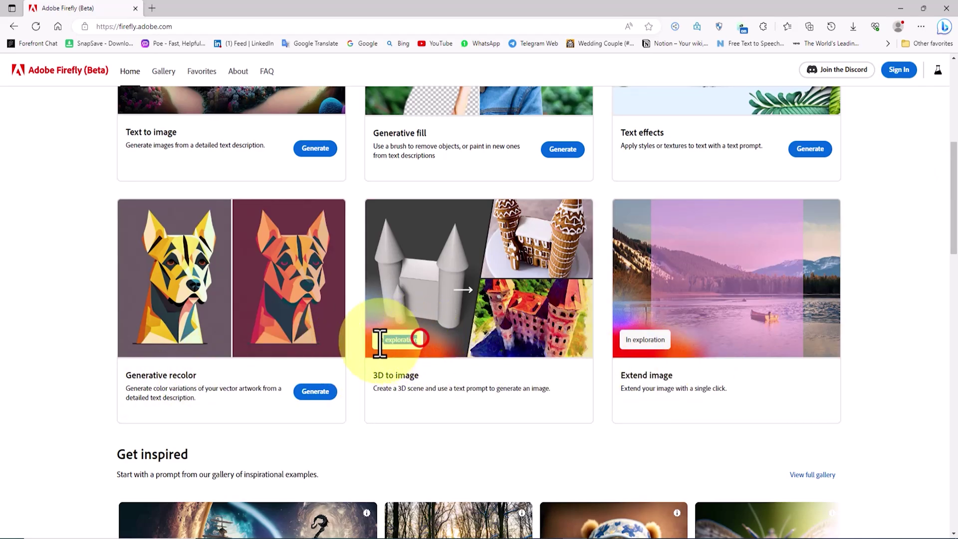
drag(954, 175, 942, 242)
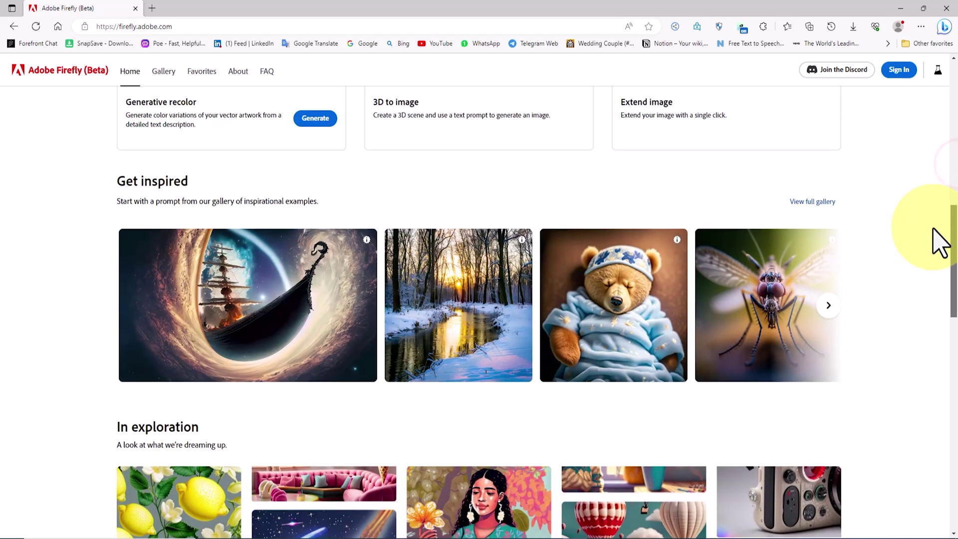
click(831, 310)
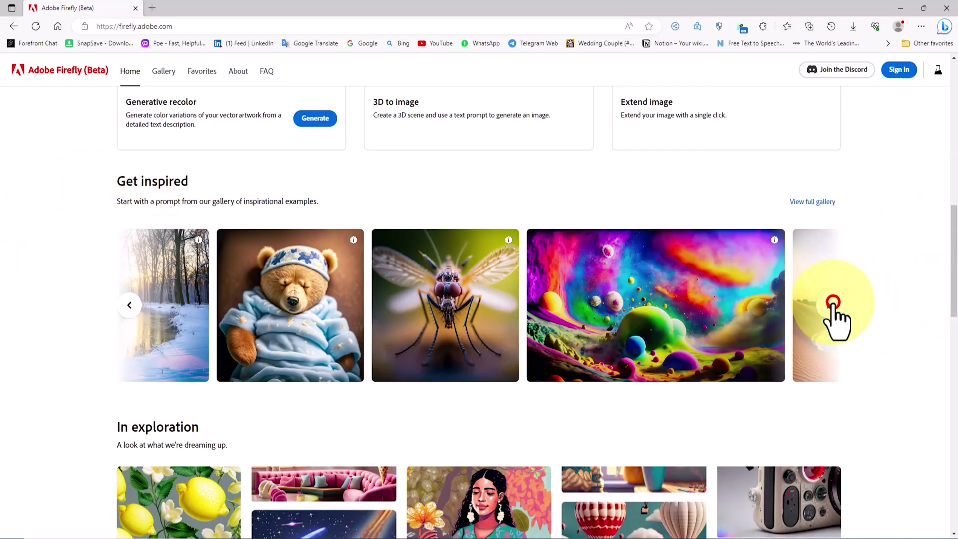
click(831, 310)
click(834, 313)
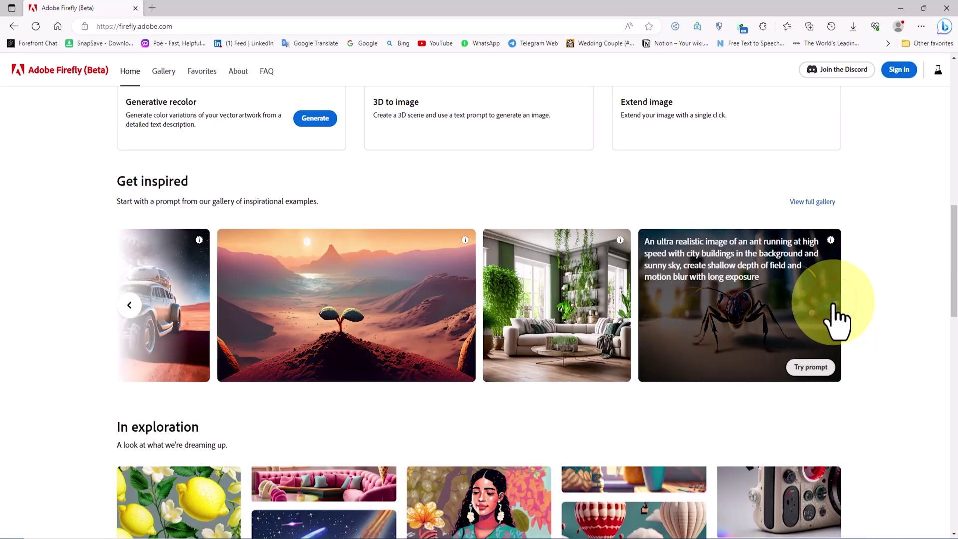
drag(950, 215, 951, 407)
triple_click(170, 231)
click(88, 264)
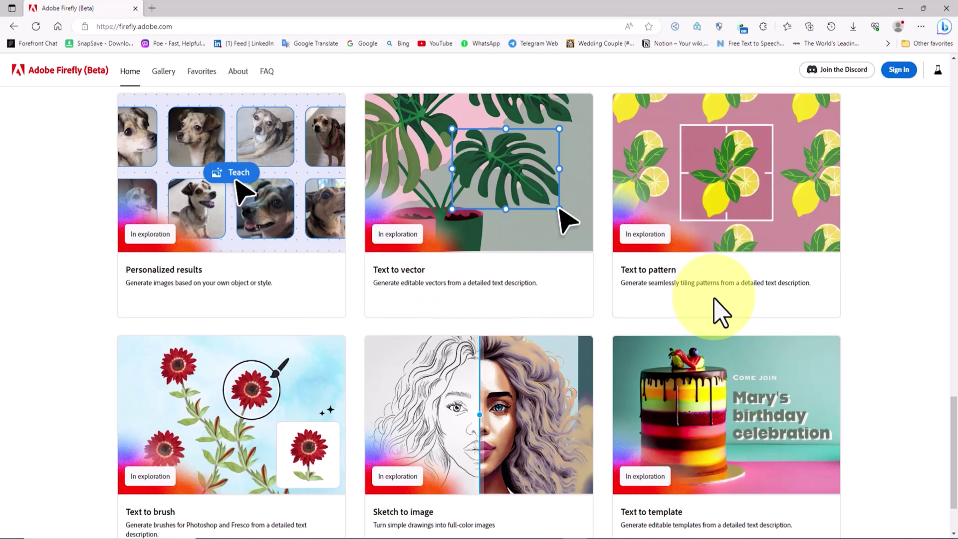
drag(951, 418, 950, 128)
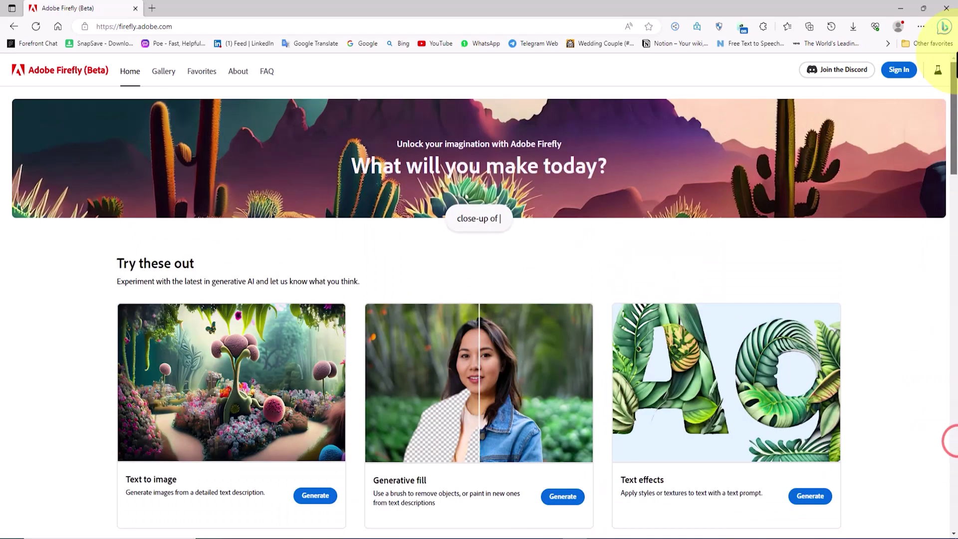
Sign in to Adobe Firefly with a Google account and agree to the Generative AI user guidelines
click(165, 69)
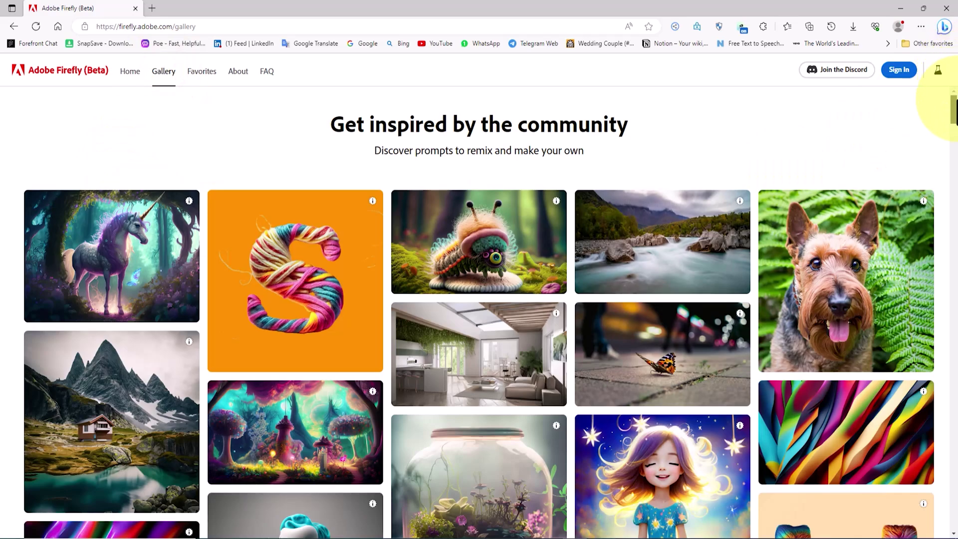
drag(953, 111, 953, 202)
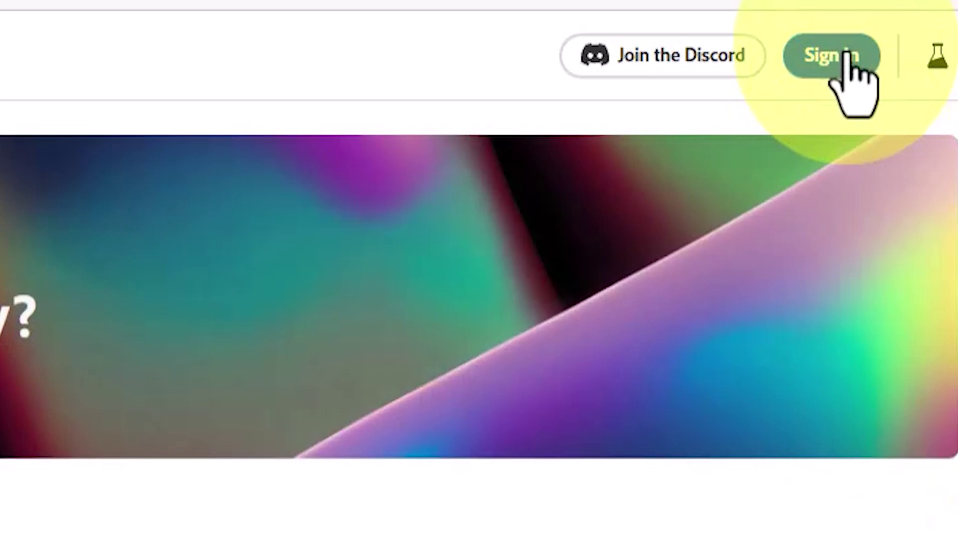
click(848, 59)
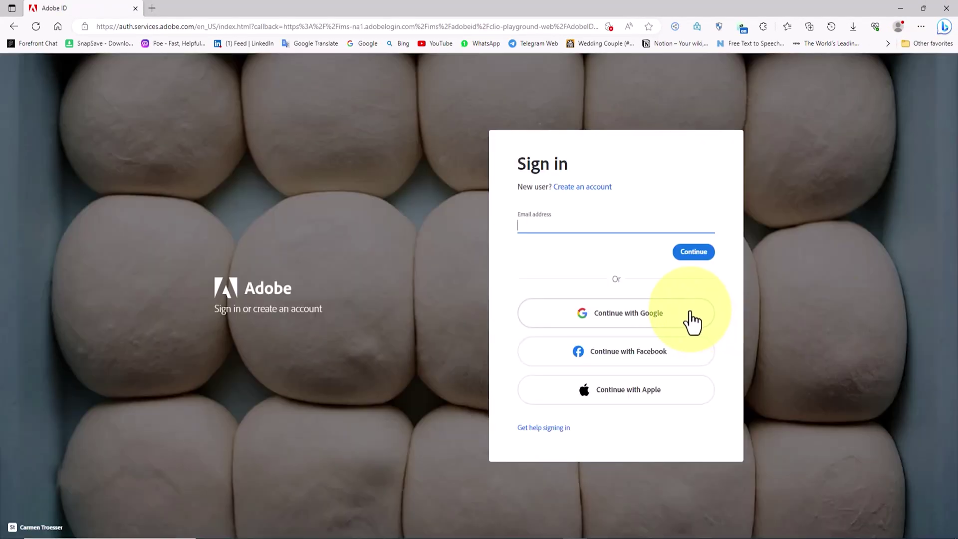
click(690, 311)
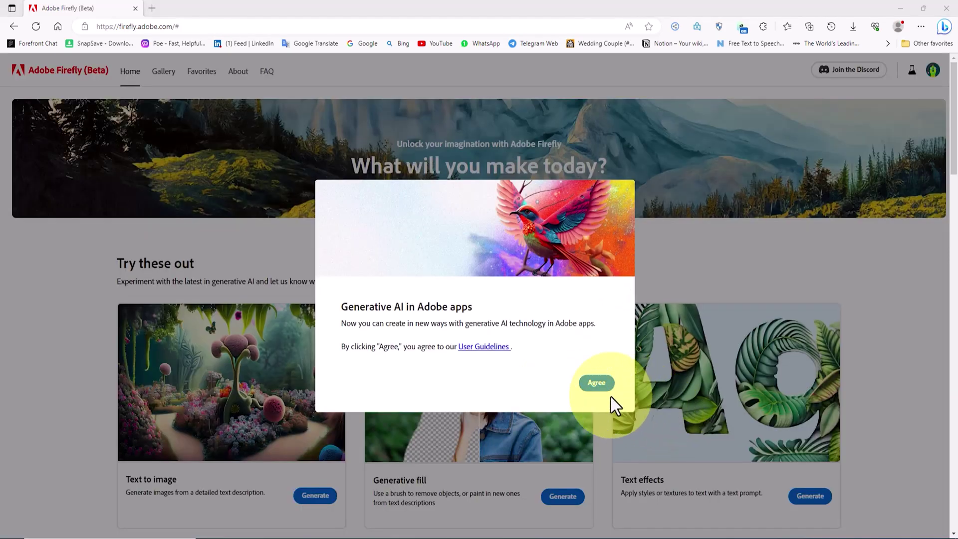
click(597, 383)
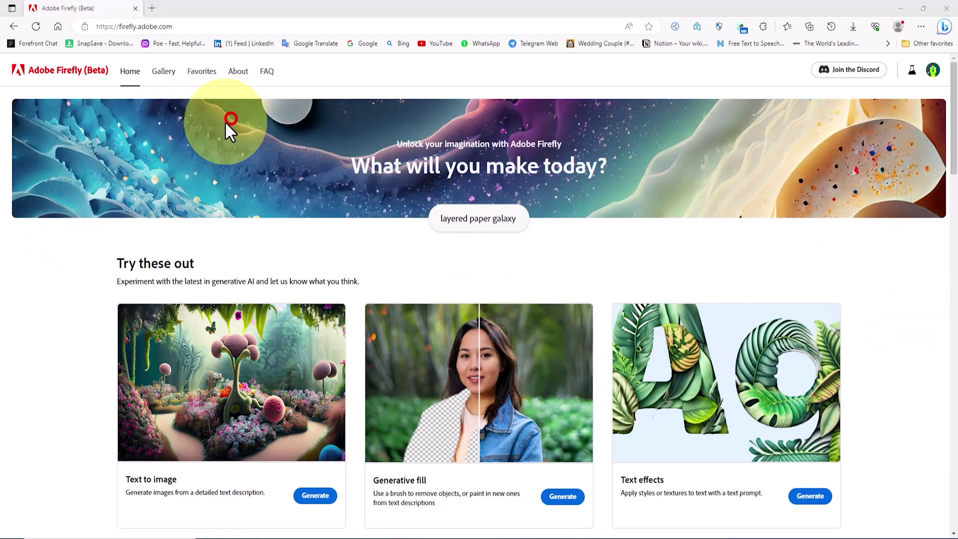
Open the Text to image page and scroll through its example gallery prompts
scroll(948, 160, down, 2)
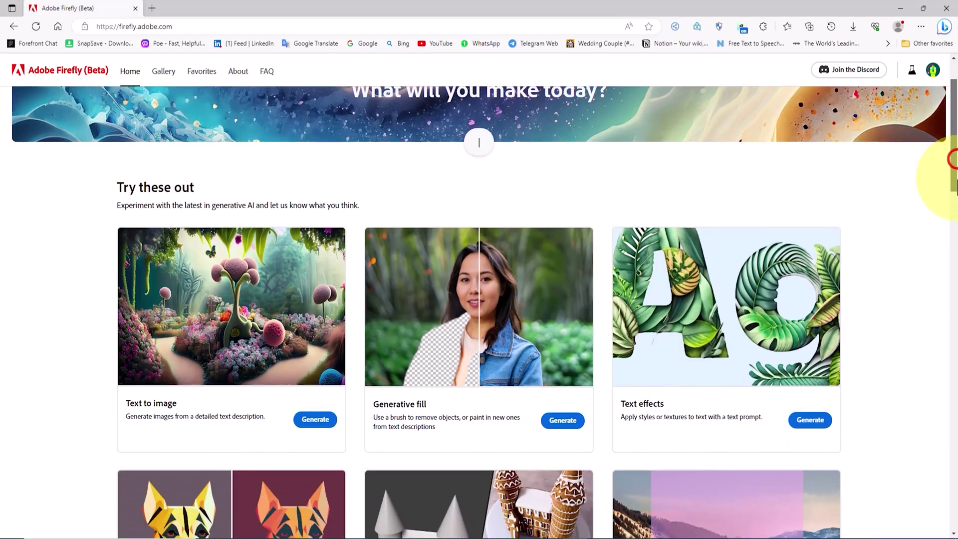
scroll(951, 161, down, 1)
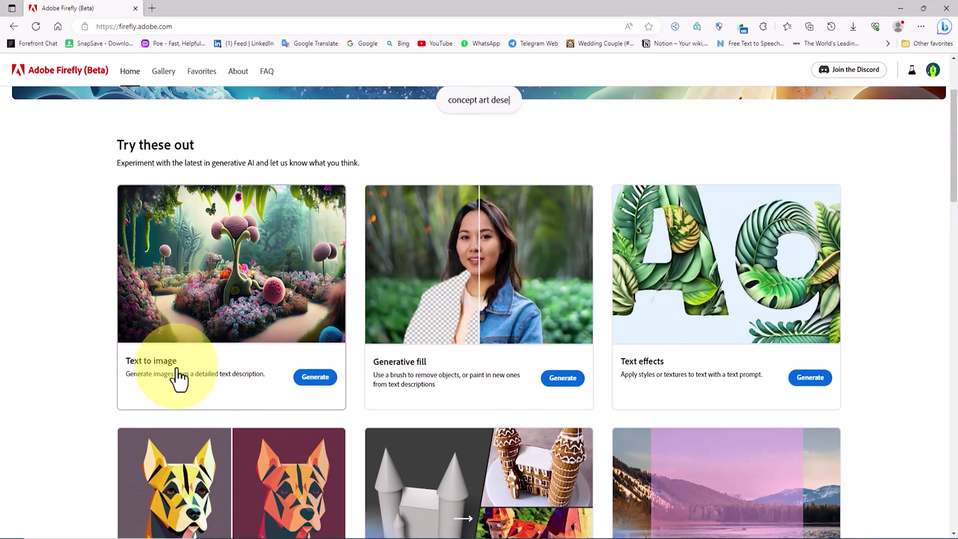
click(324, 377)
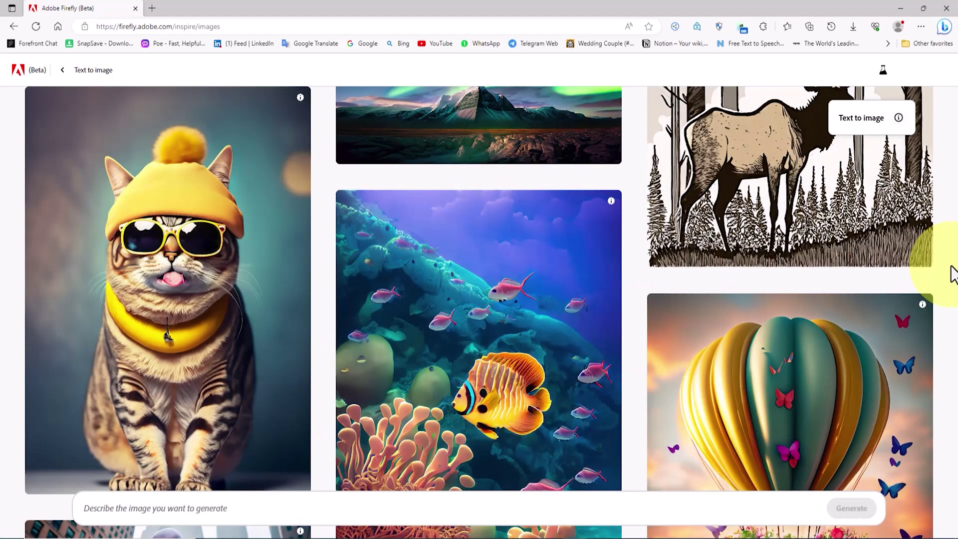
scroll(954, 287, down, 9)
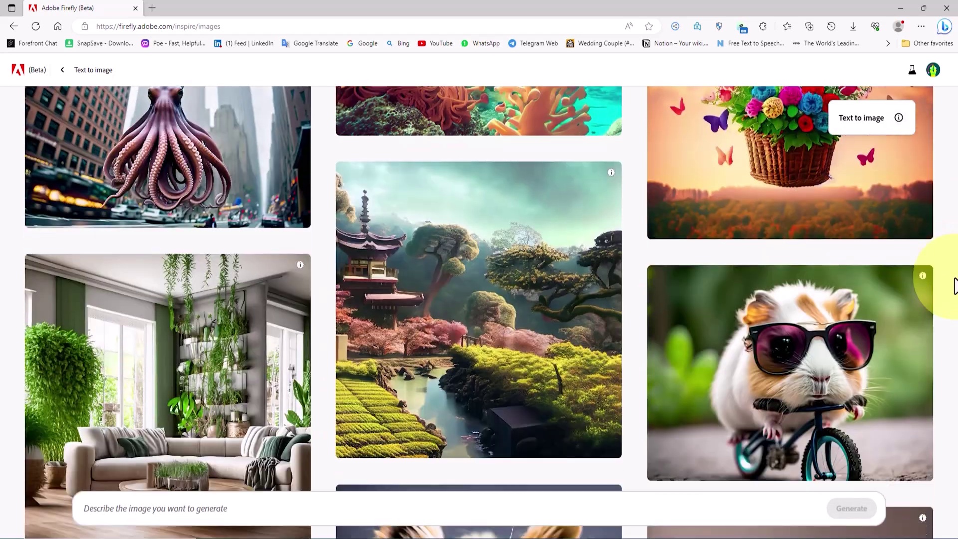
scroll(954, 286, down, 2)
scroll(954, 287, up, 3)
mouse_move(196, 231)
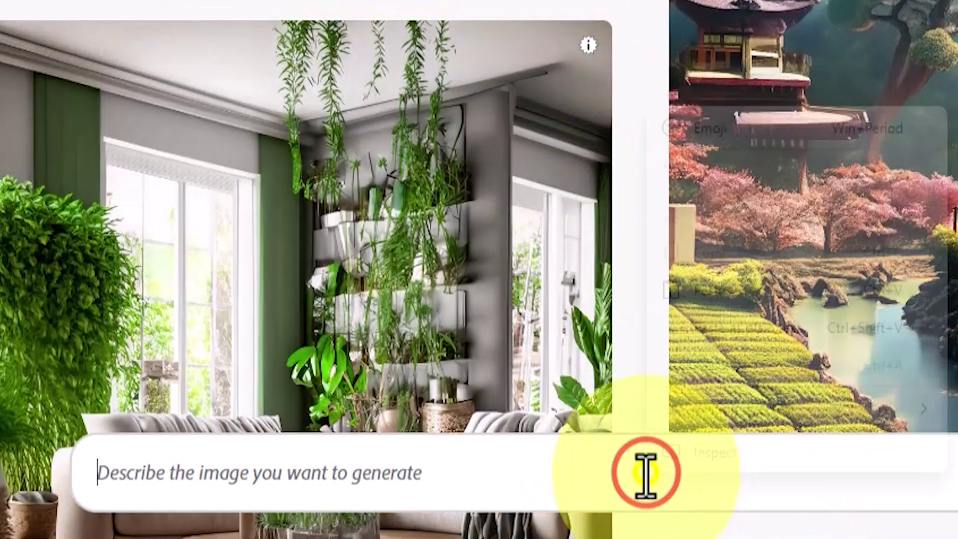
Paste the copied fractal bioluminescence portrait prompt into the prompt box and generate four images
right_click(643, 470)
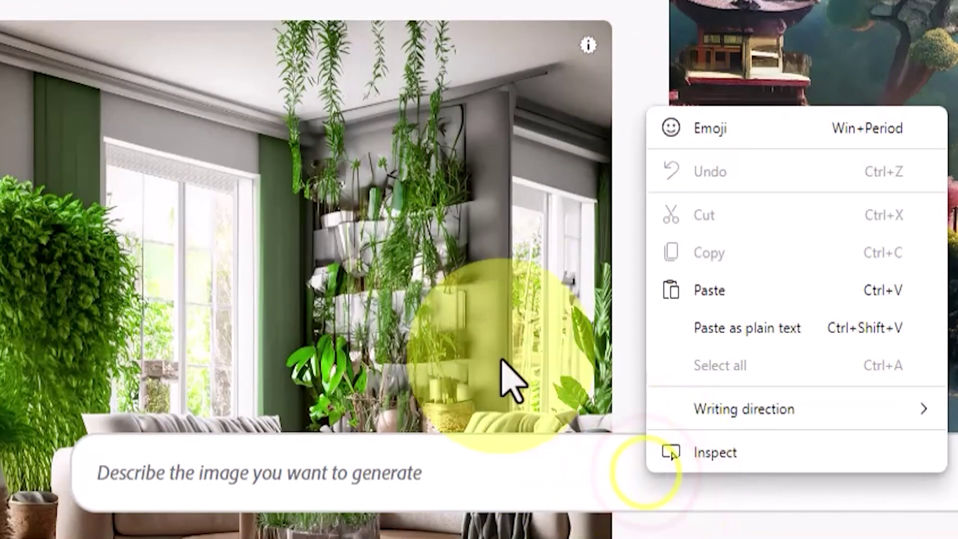
click(722, 290)
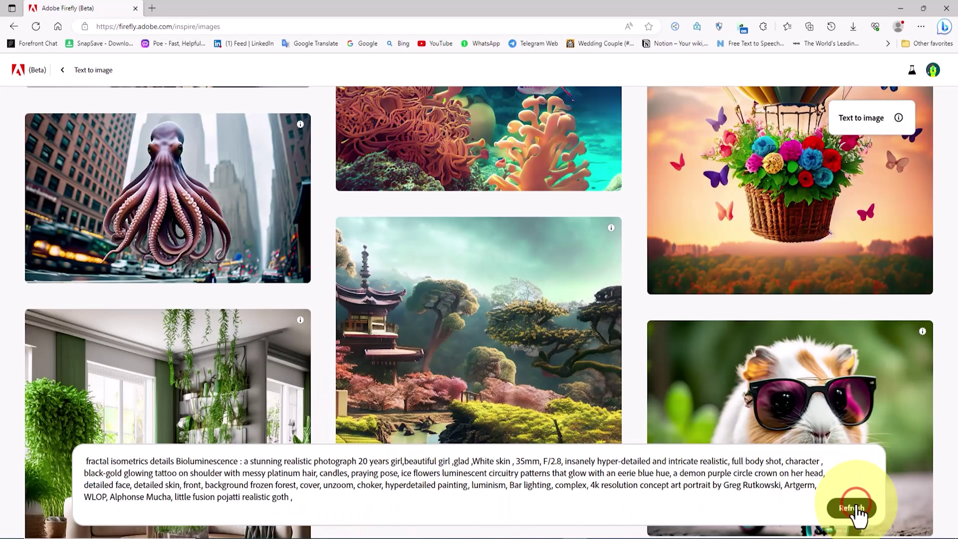
click(855, 508)
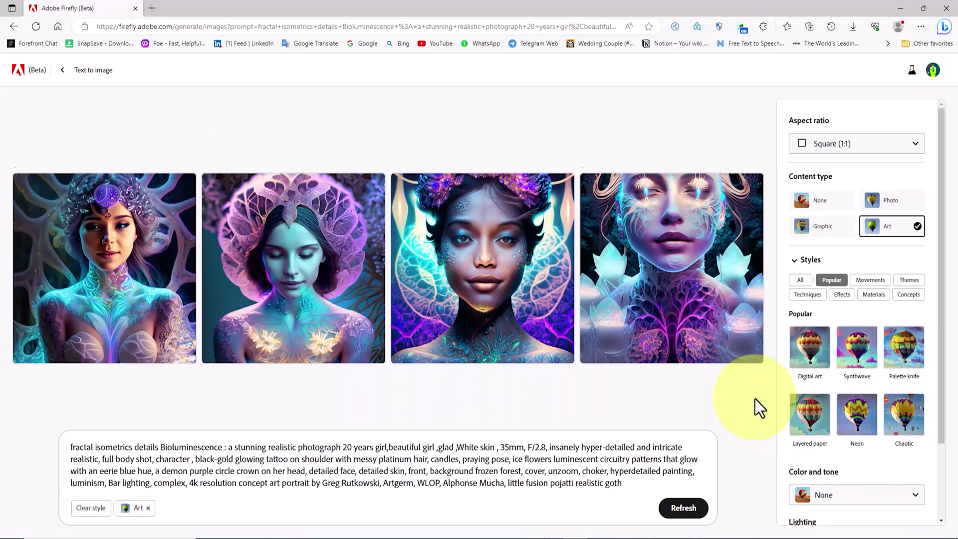
mouse_move(689, 275)
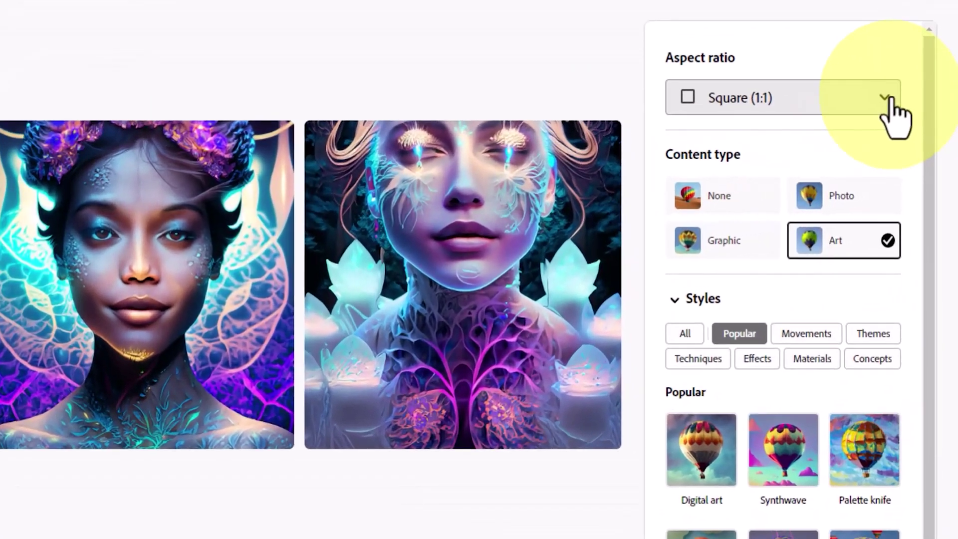
Set the aspect ratio to Portrait (3:4) and the content type to Photo
click(915, 143)
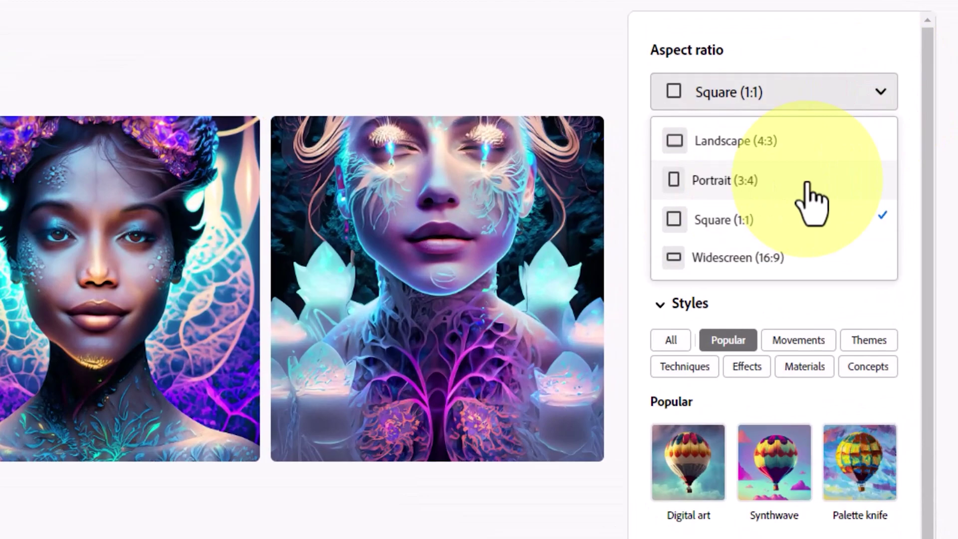
click(807, 180)
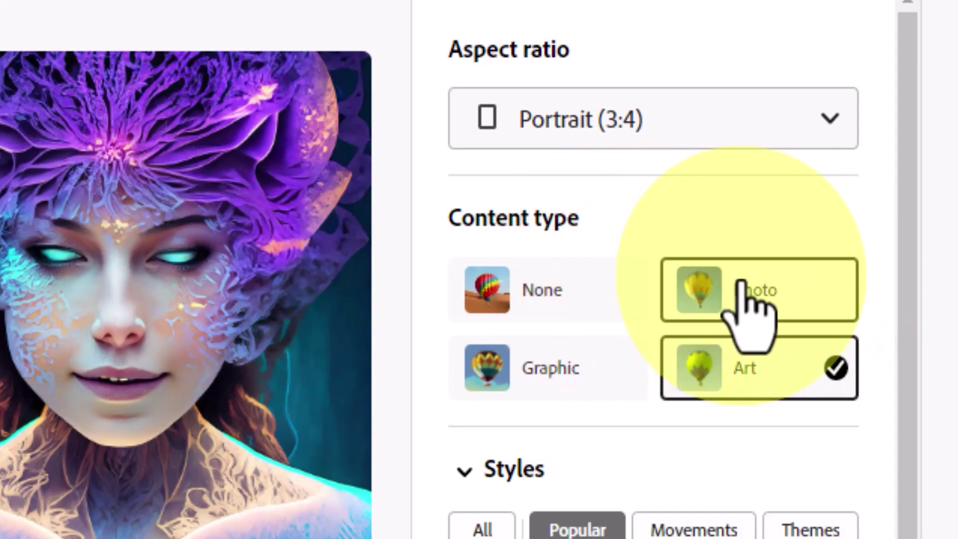
click(792, 276)
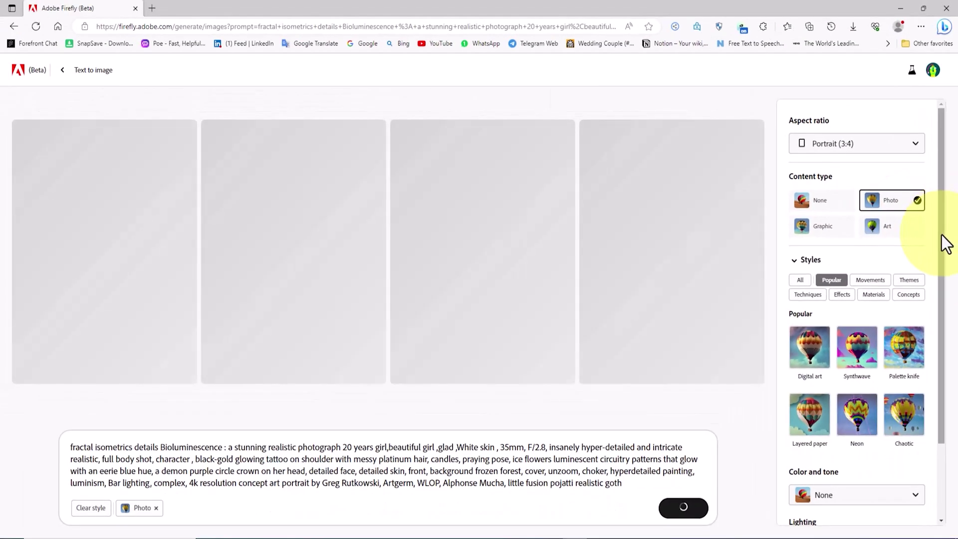
Download the first generated portrait, then regenerate with Graphic as the content type
scroll(903, 222, down, 1)
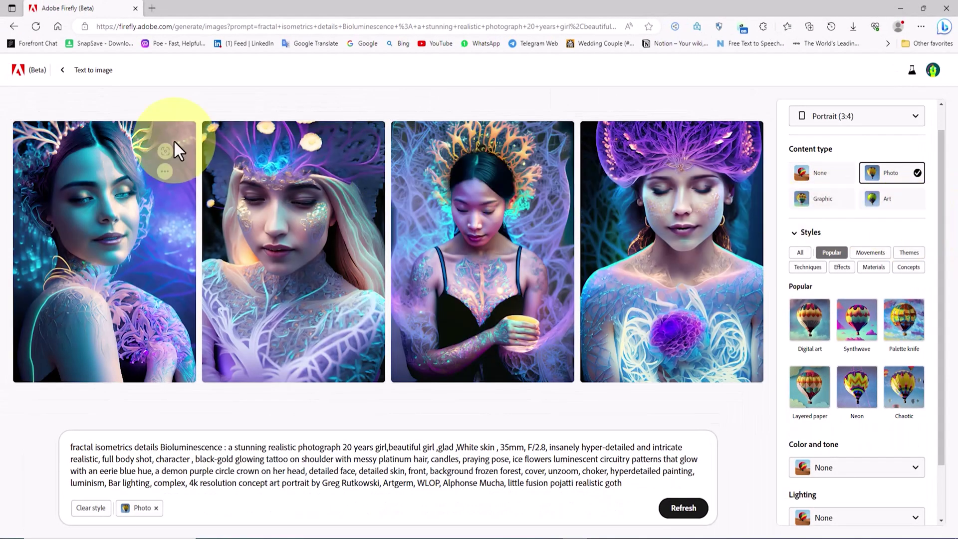
mouse_move(167, 139)
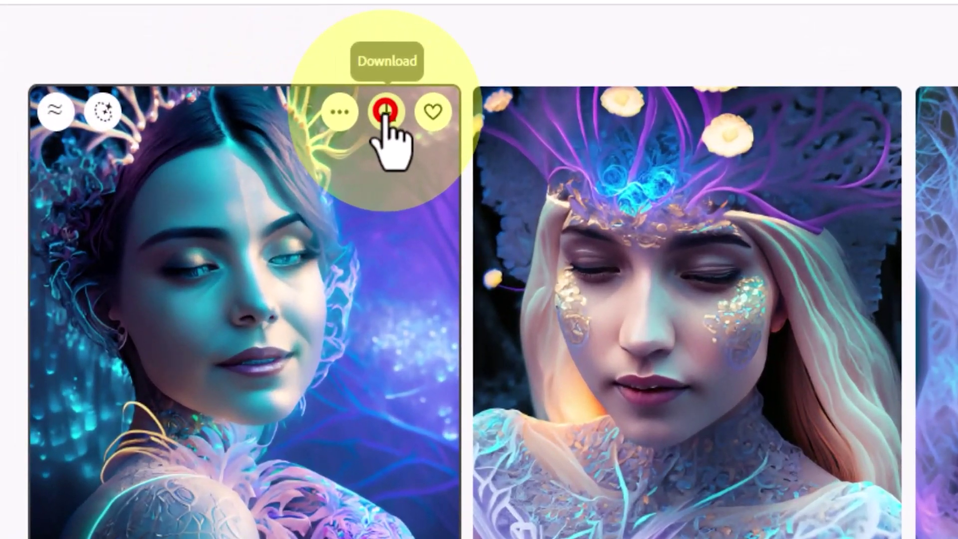
click(386, 112)
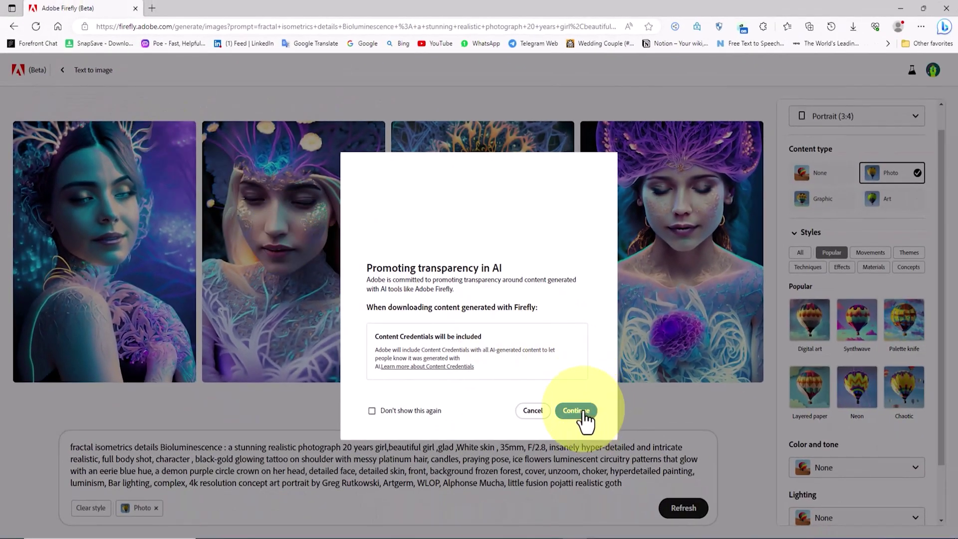
click(579, 411)
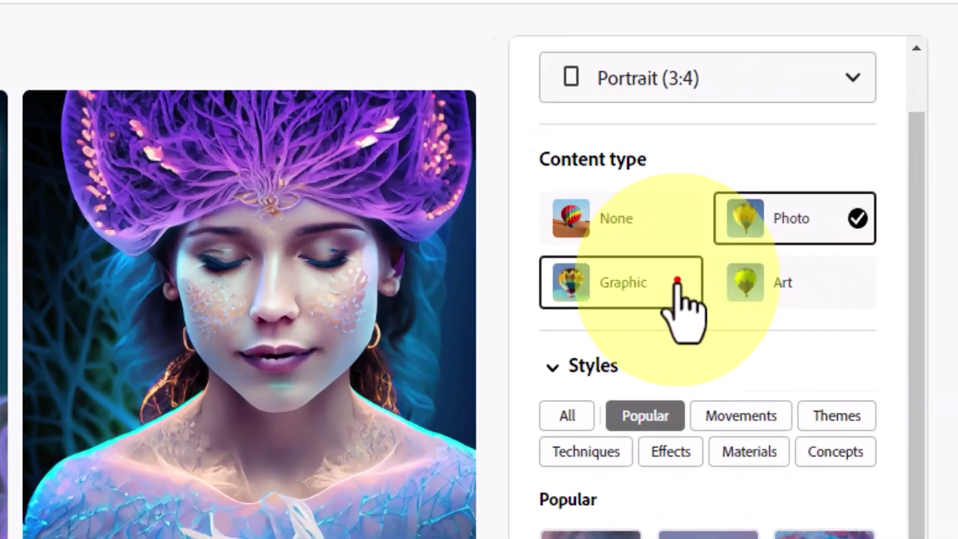
click(834, 209)
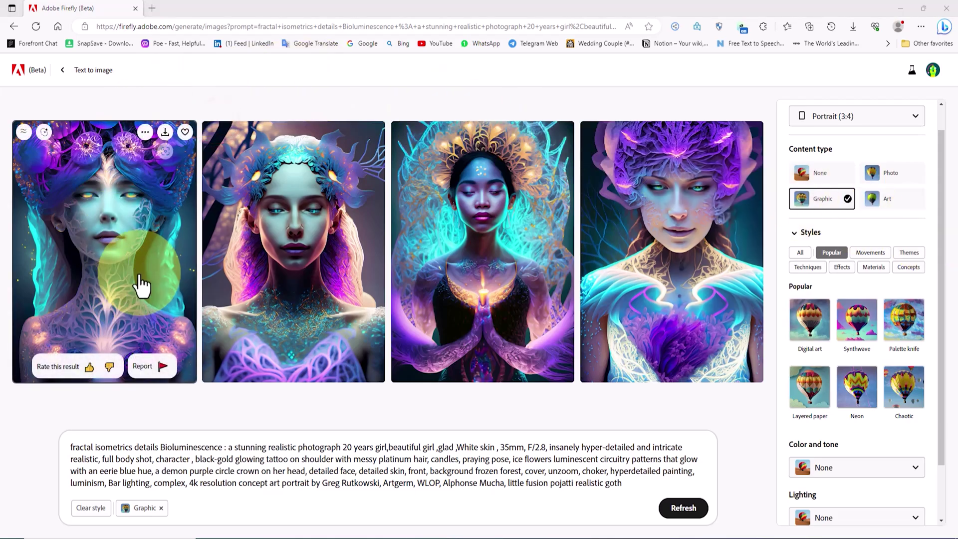
Step through the four graphic portraits in the enlarged viewer, then close it
click(143, 230)
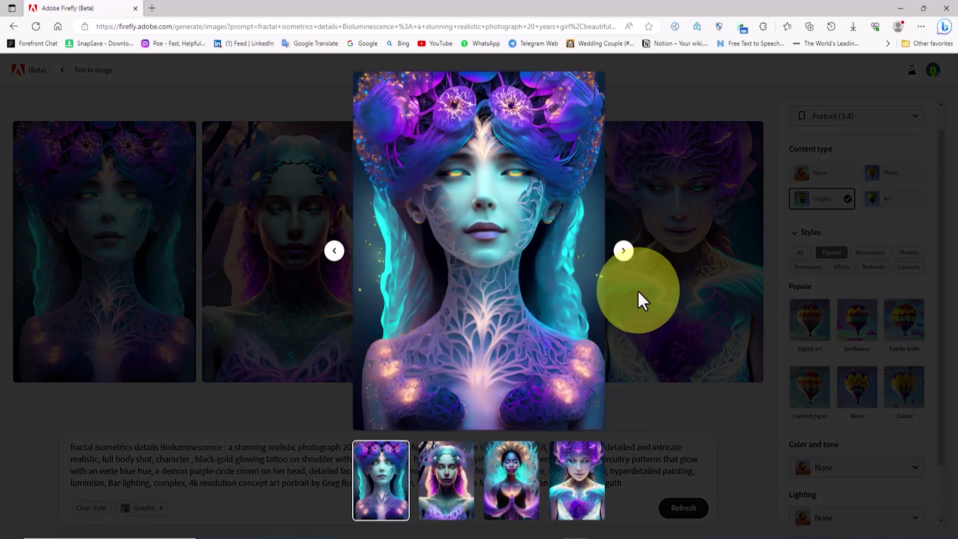
click(624, 251)
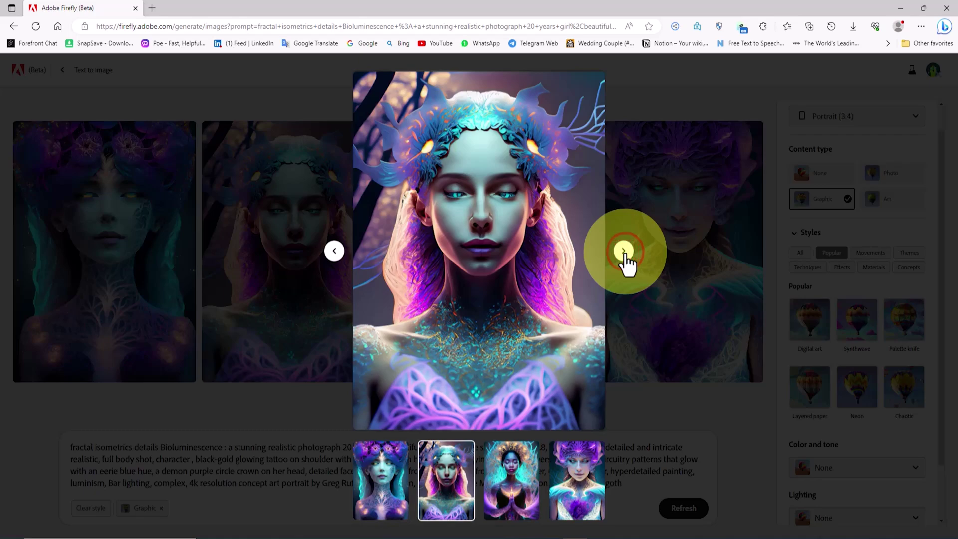
click(624, 251)
click(624, 251)
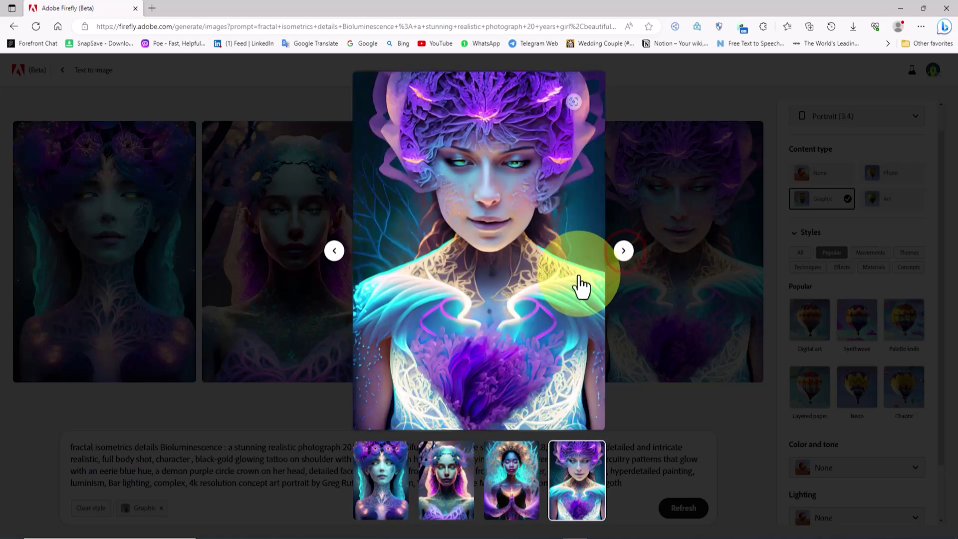
click(334, 250)
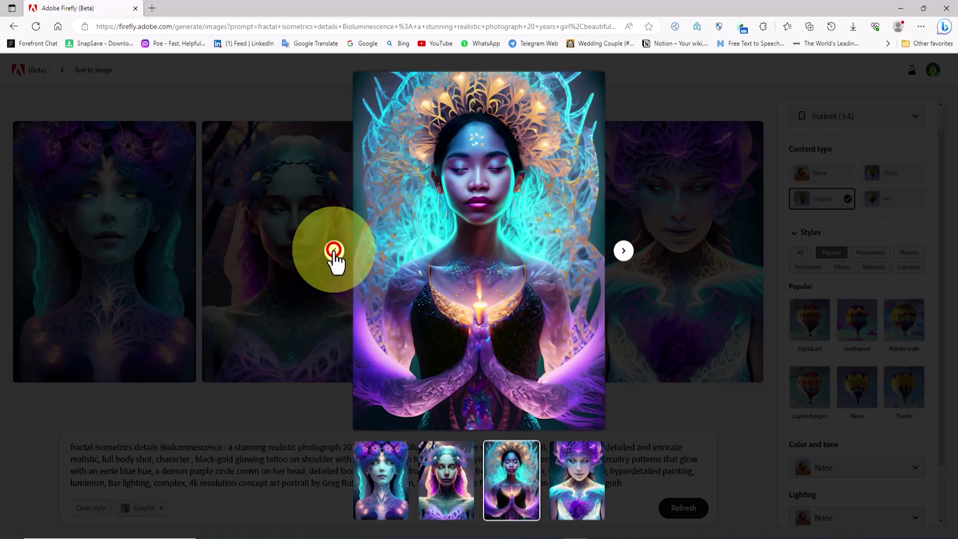
click(334, 251)
click(334, 251)
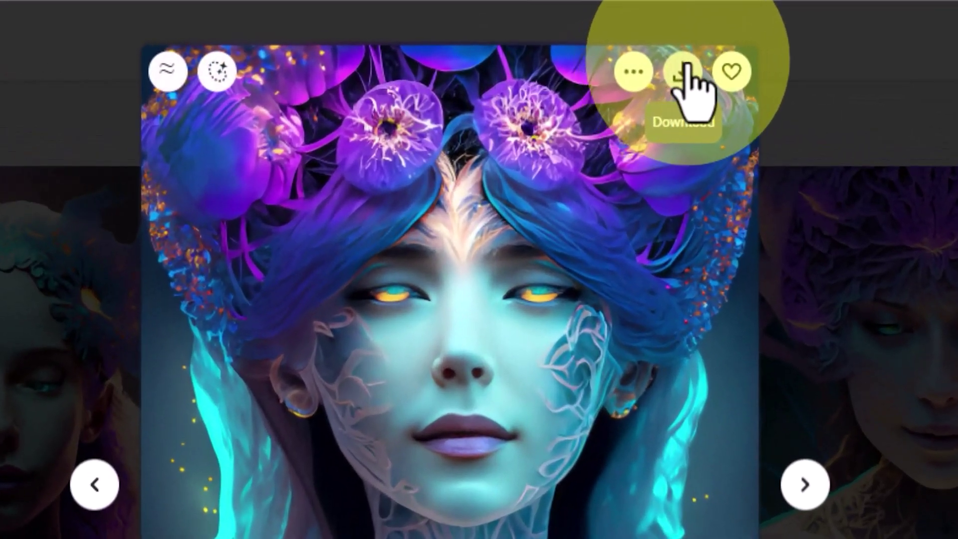
click(574, 83)
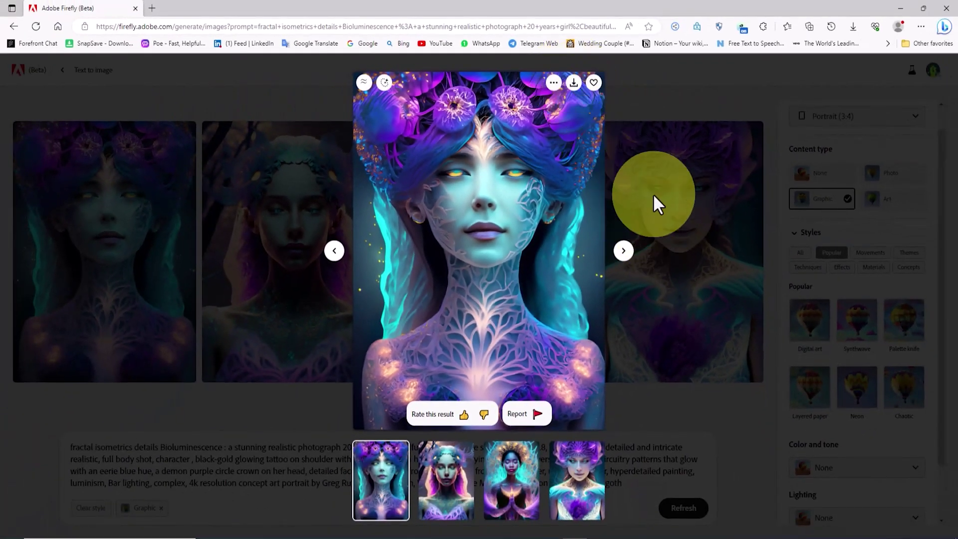
click(677, 90)
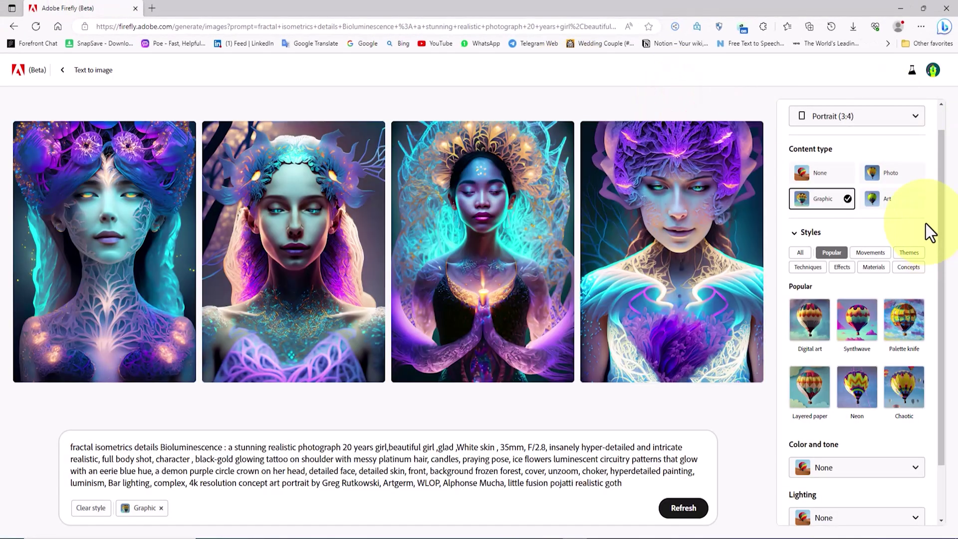
Browse the All, Popular, Movements, Themes, Techniques, Effects, Materials and Concepts style tabs
scroll(943, 227, down, 2)
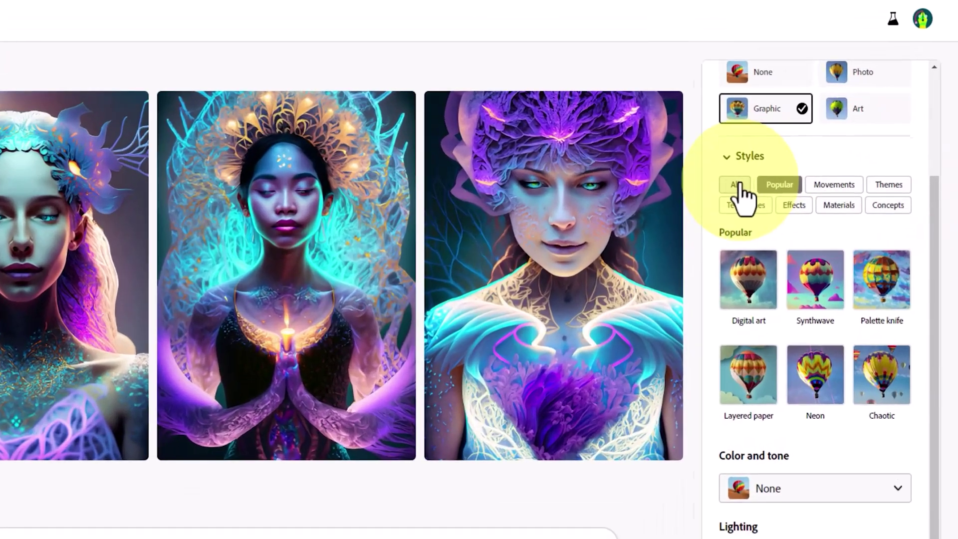
click(738, 185)
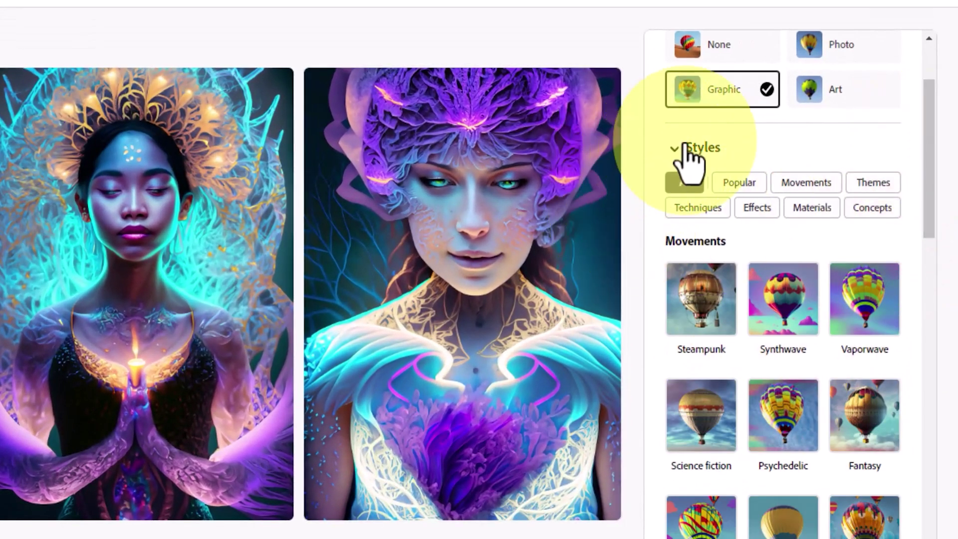
drag(929, 111, 948, 60)
click(738, 344)
drag(927, 142, 940, 264)
click(811, 230)
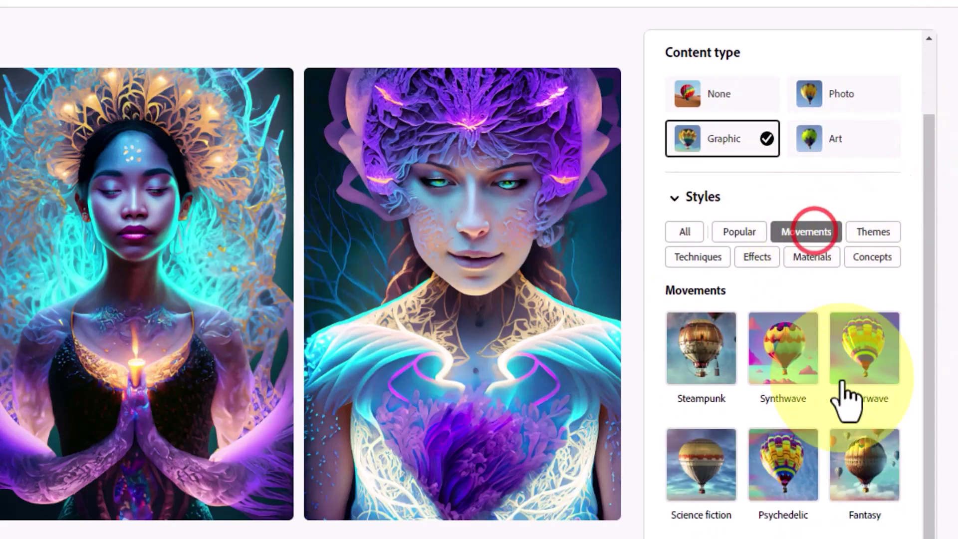
click(885, 234)
click(697, 257)
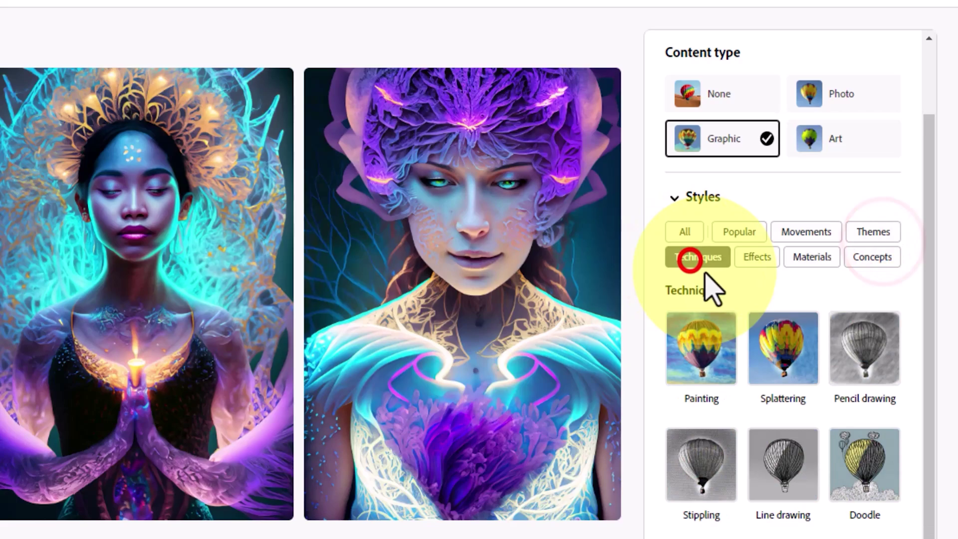
click(758, 259)
click(812, 258)
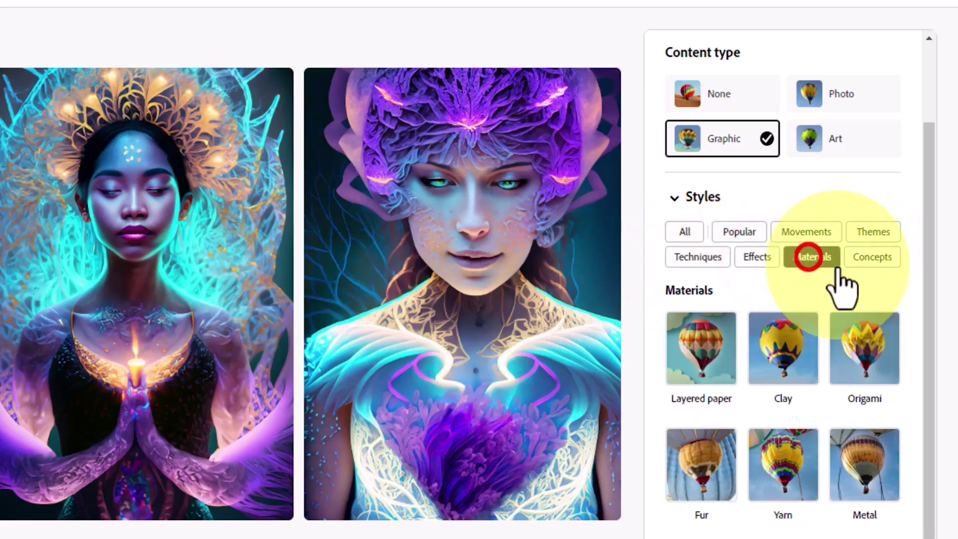
click(873, 258)
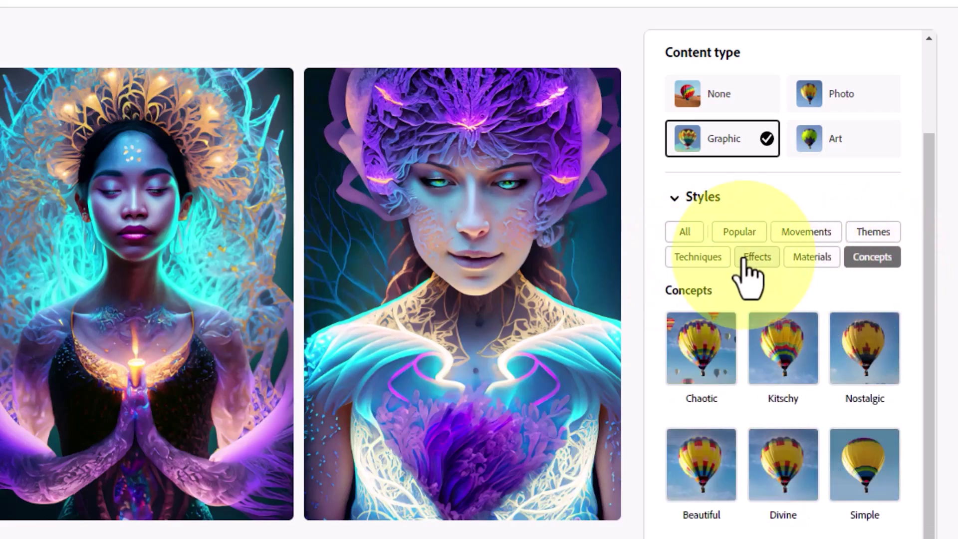
click(744, 232)
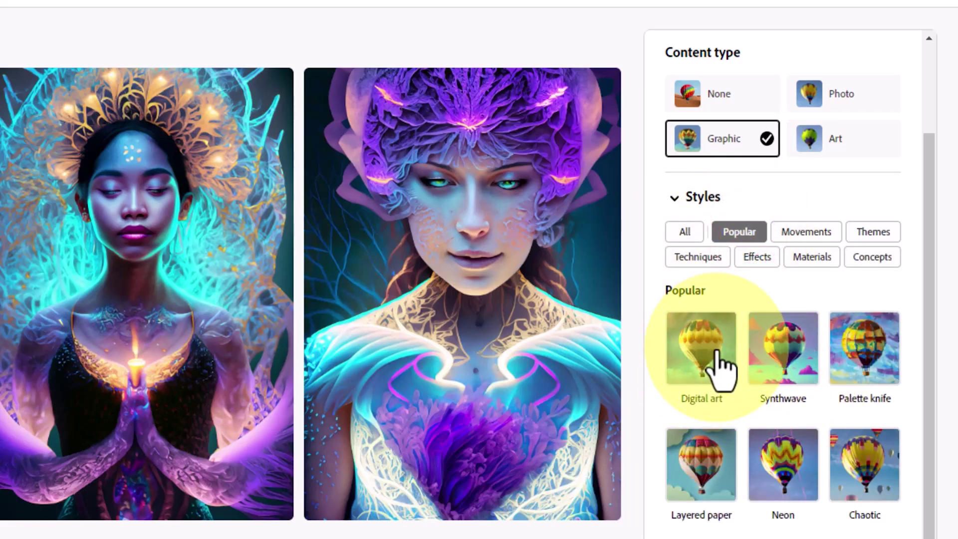
Apply the Digital art style from the Popular styles
click(703, 337)
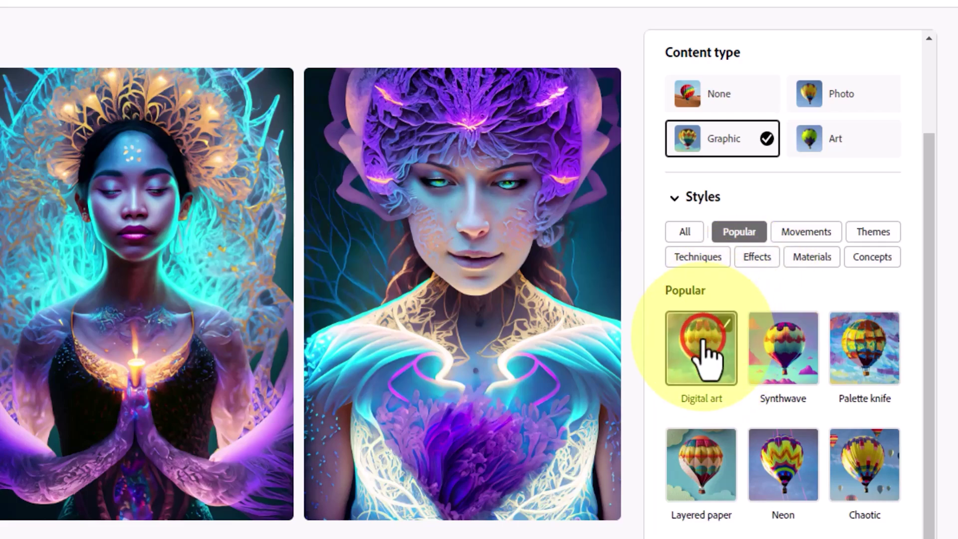
drag(930, 213, 948, 387)
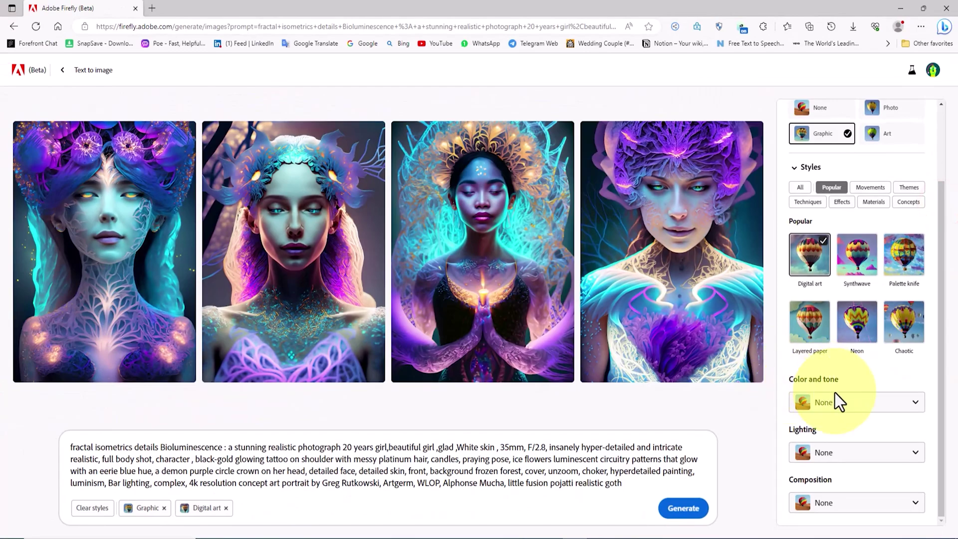
click(838, 401)
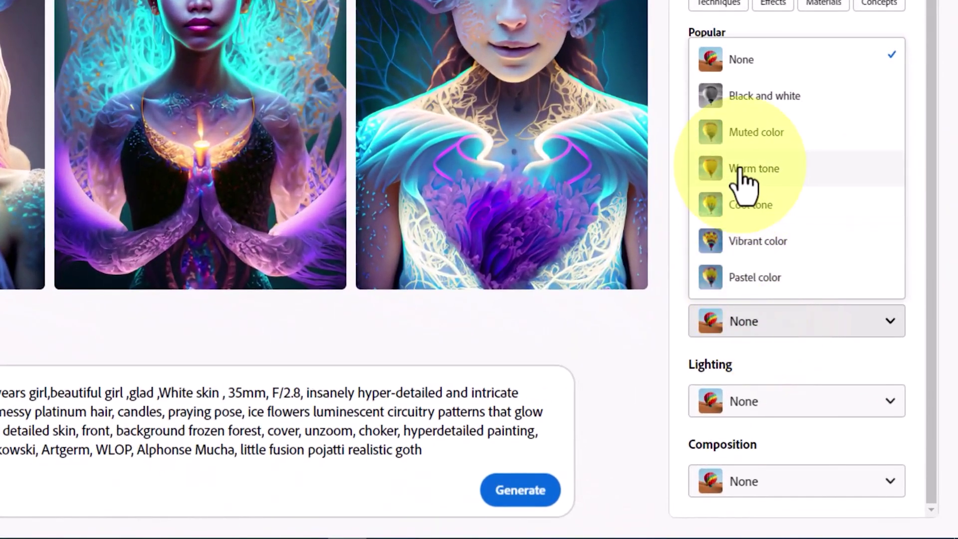
Choose Warm tone for colour, Dramatic lighting, and a Close up composition
click(768, 168)
click(807, 398)
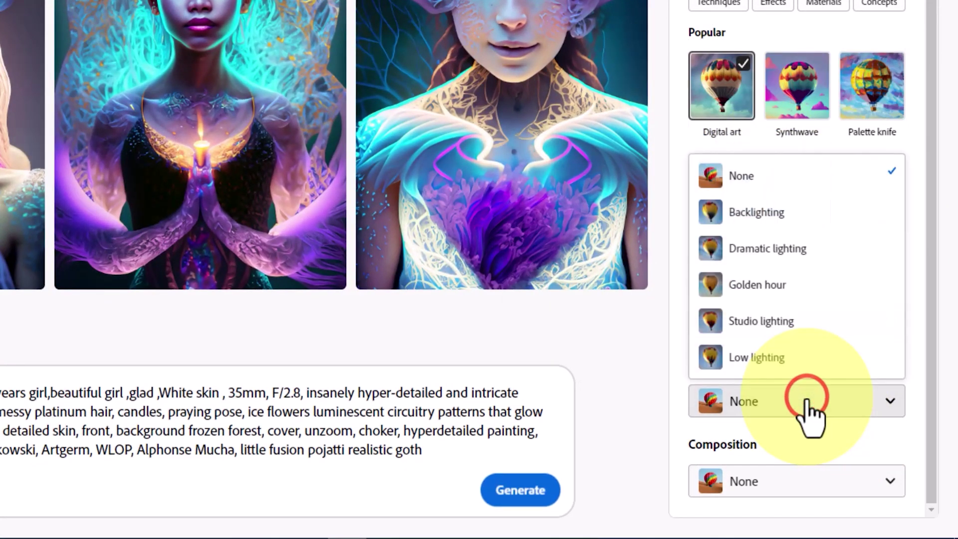
click(812, 248)
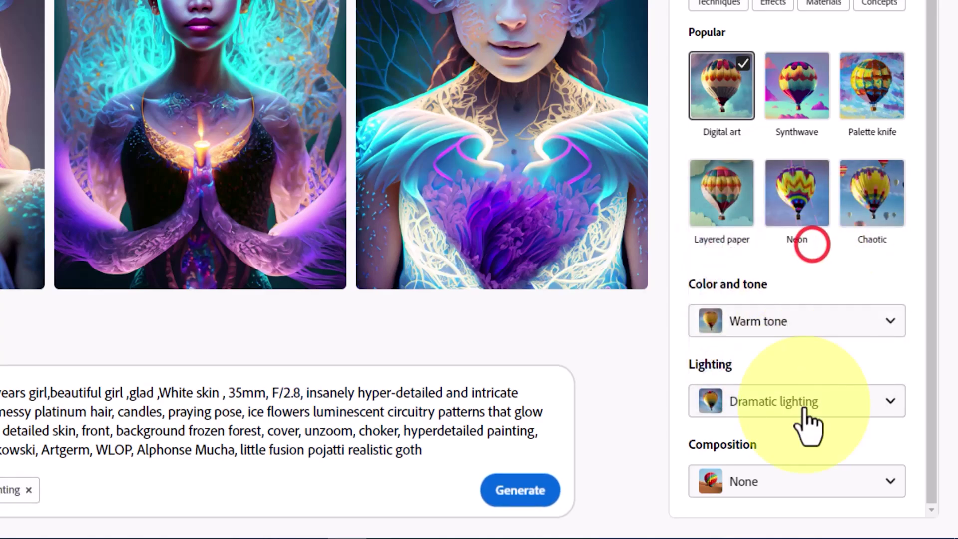
click(837, 481)
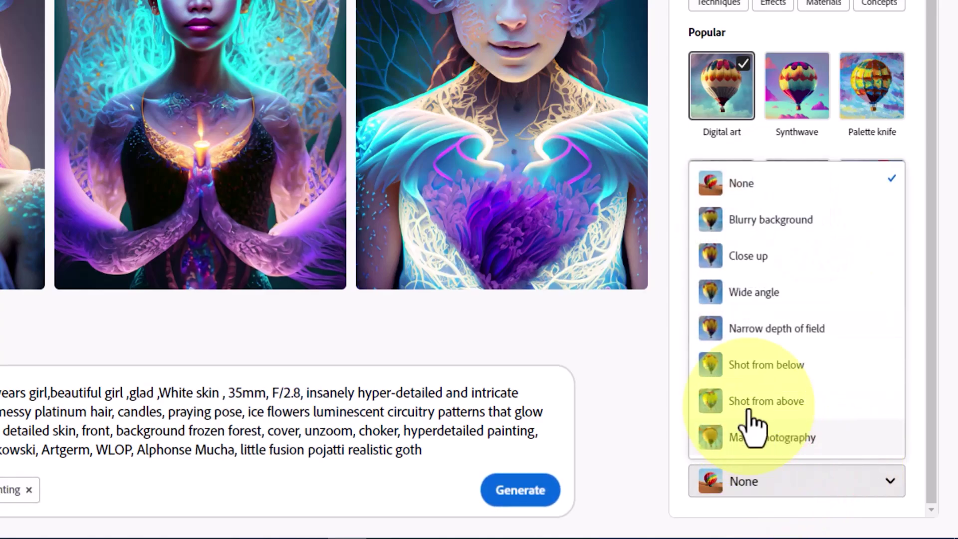
click(785, 255)
drag(926, 354, 932, 463)
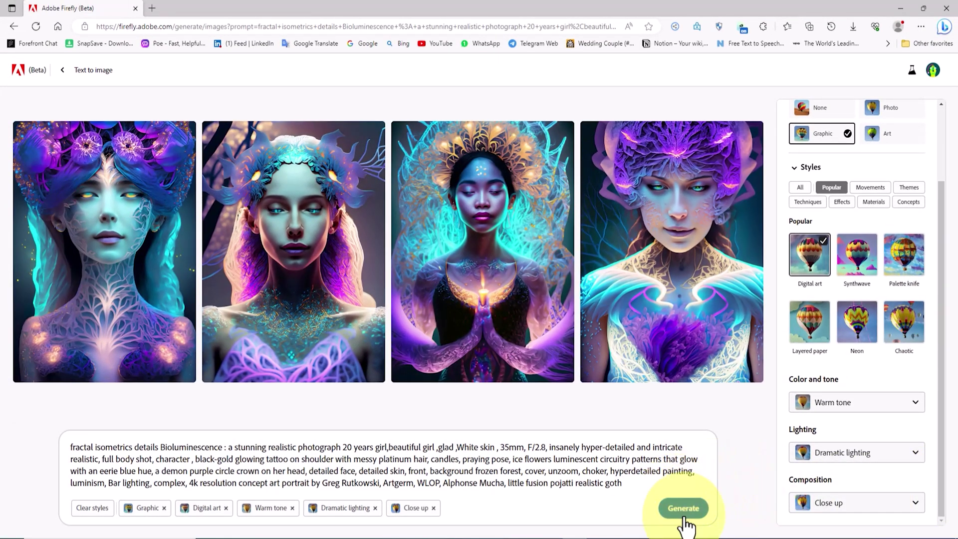
click(689, 508)
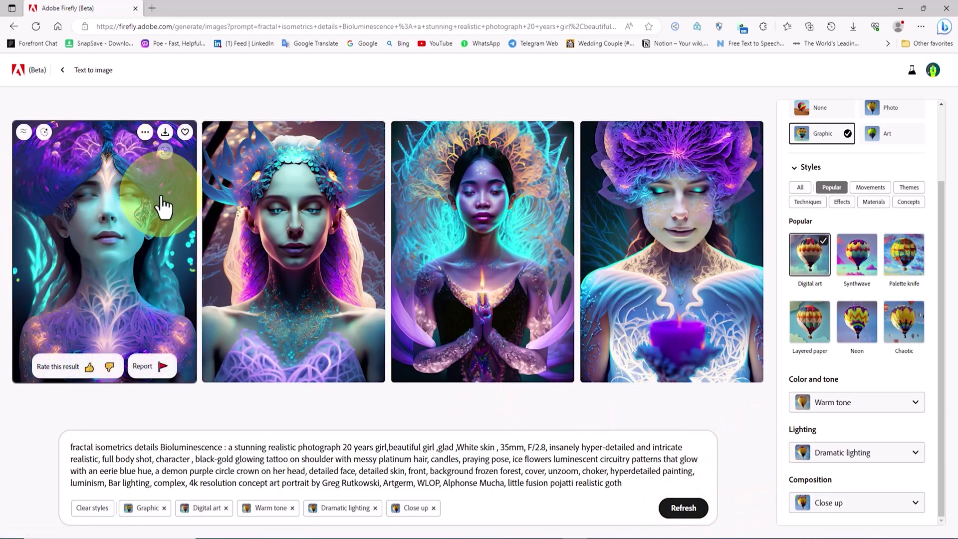
click(131, 249)
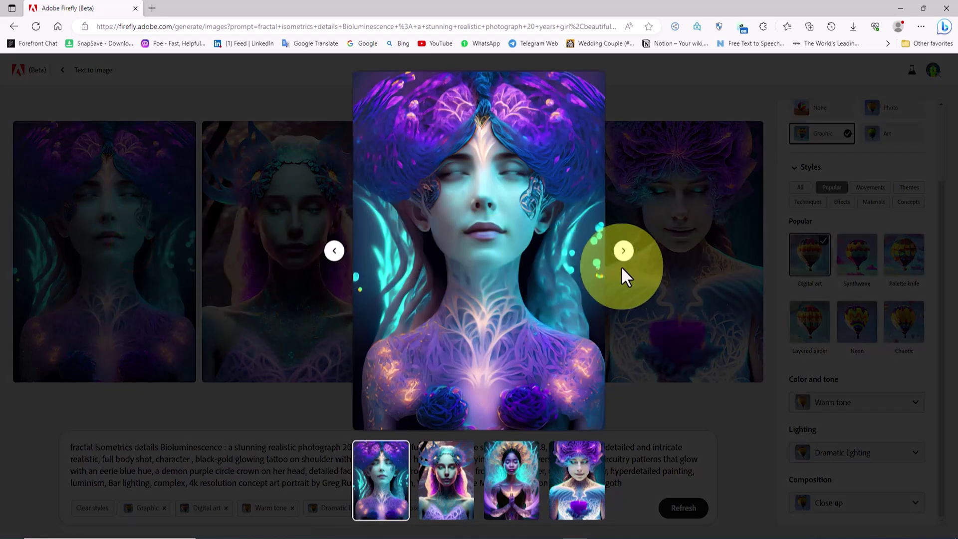
click(625, 251)
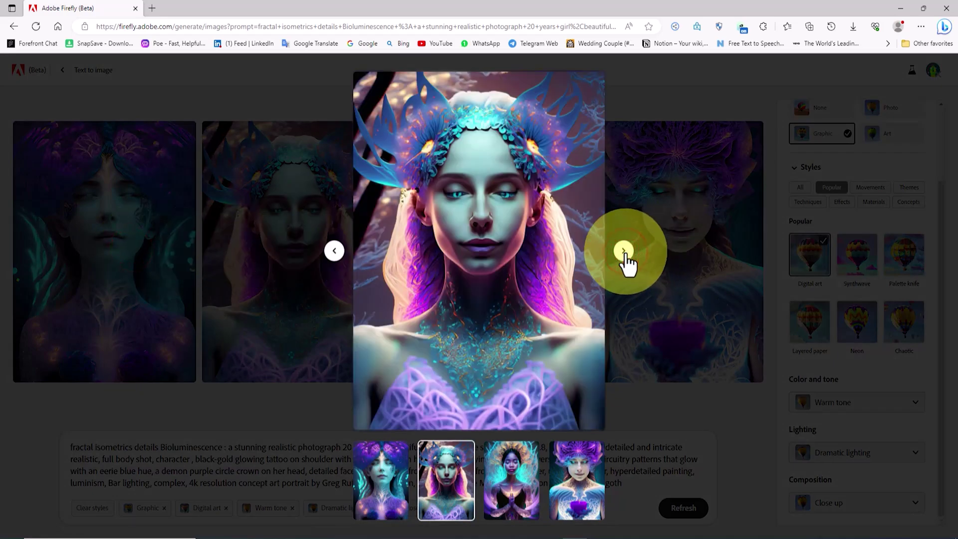
click(625, 251)
click(624, 251)
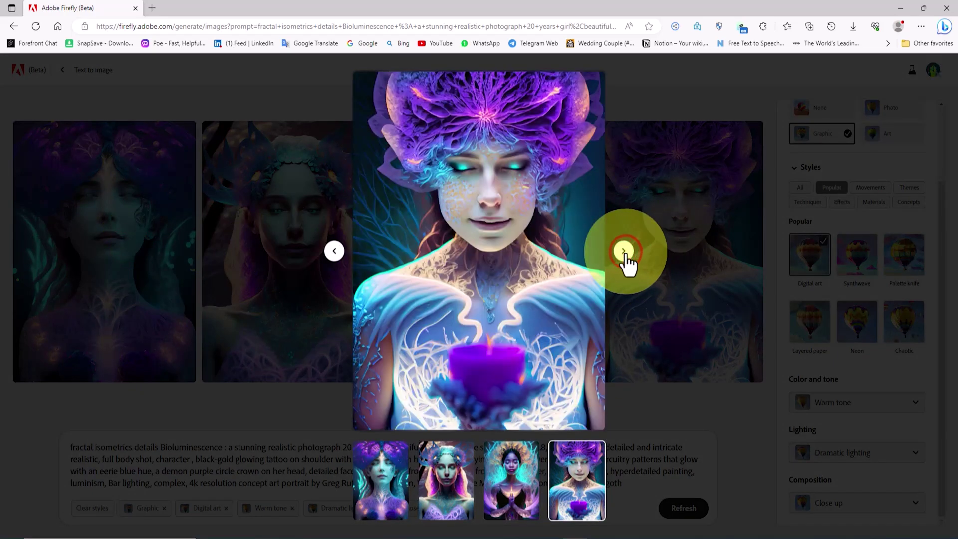
click(389, 472)
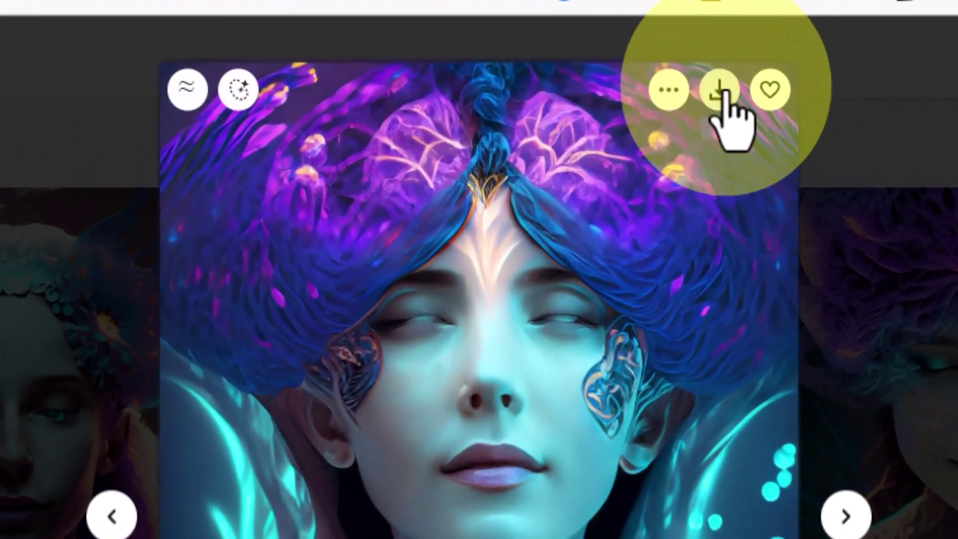
click(575, 79)
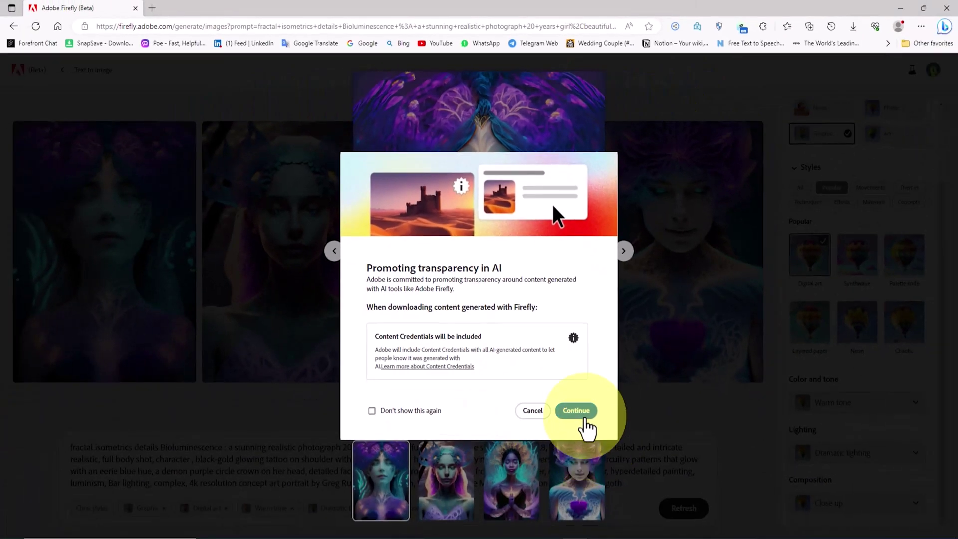
click(580, 410)
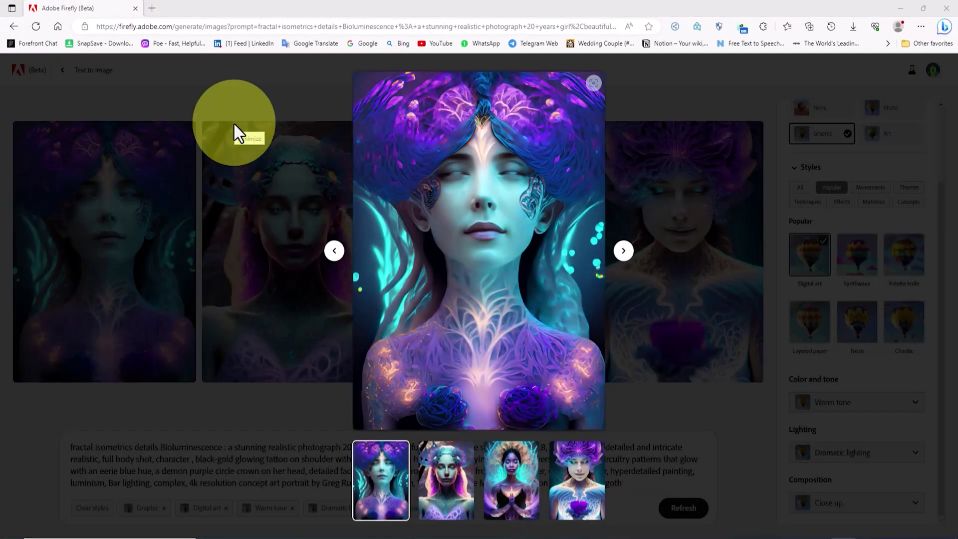
click(623, 250)
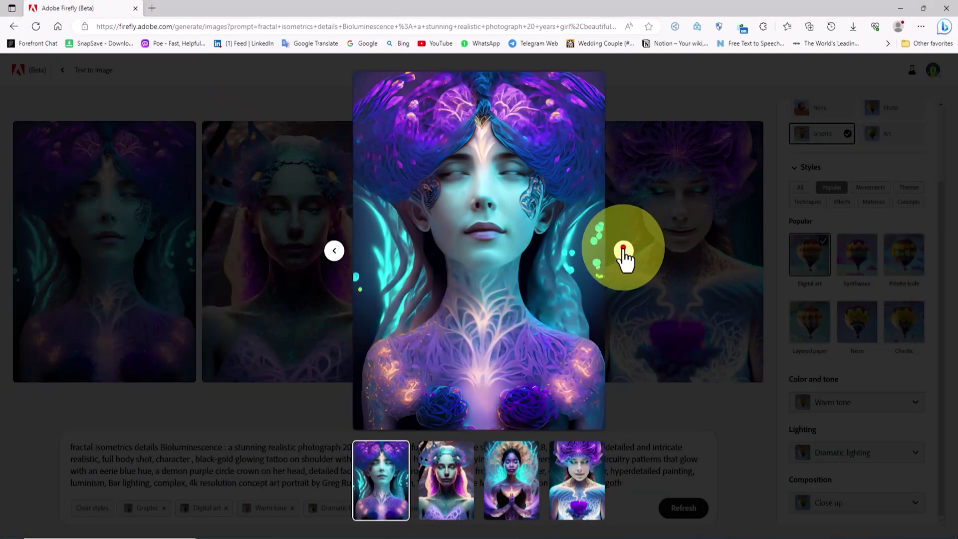
click(623, 251)
click(624, 250)
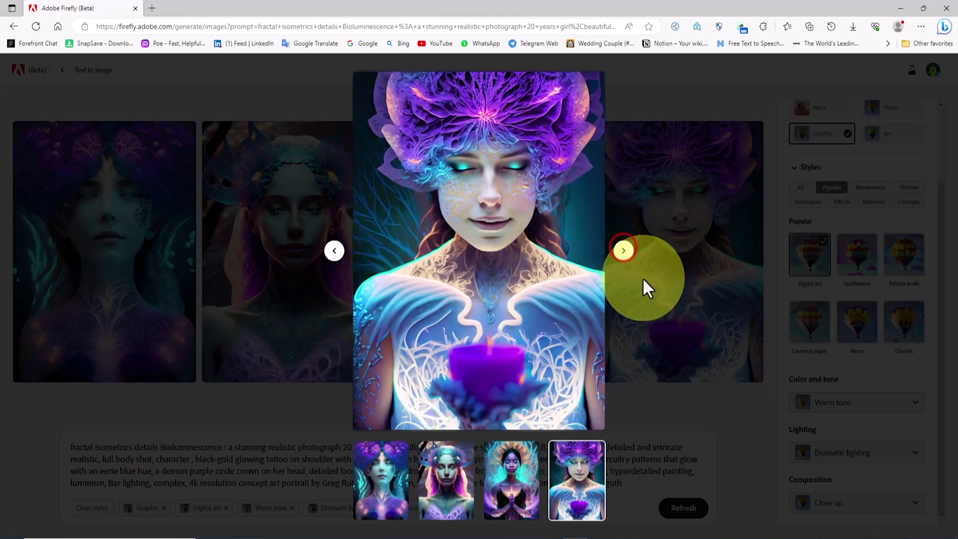
click(739, 109)
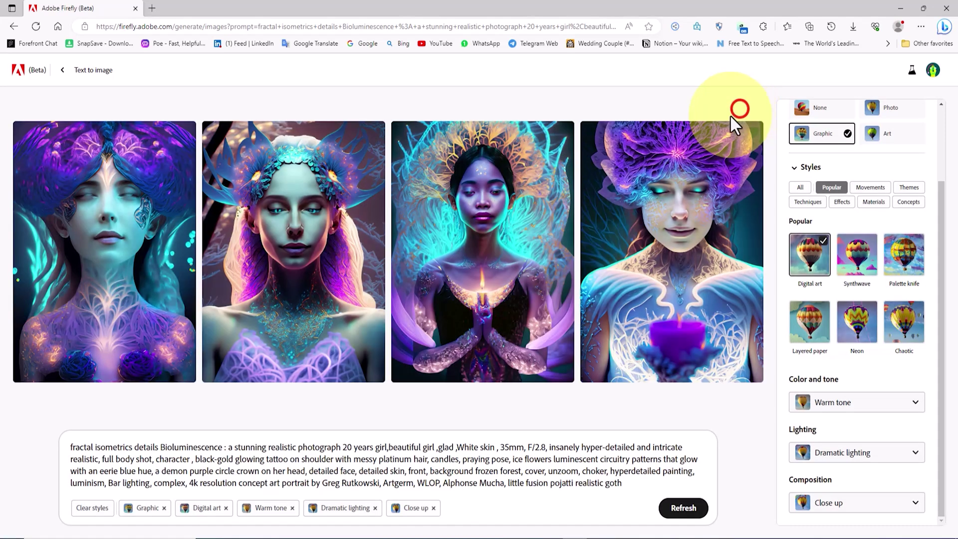
Return to the Firefly home page and open the community gallery
scroll(943, 224, up, 3)
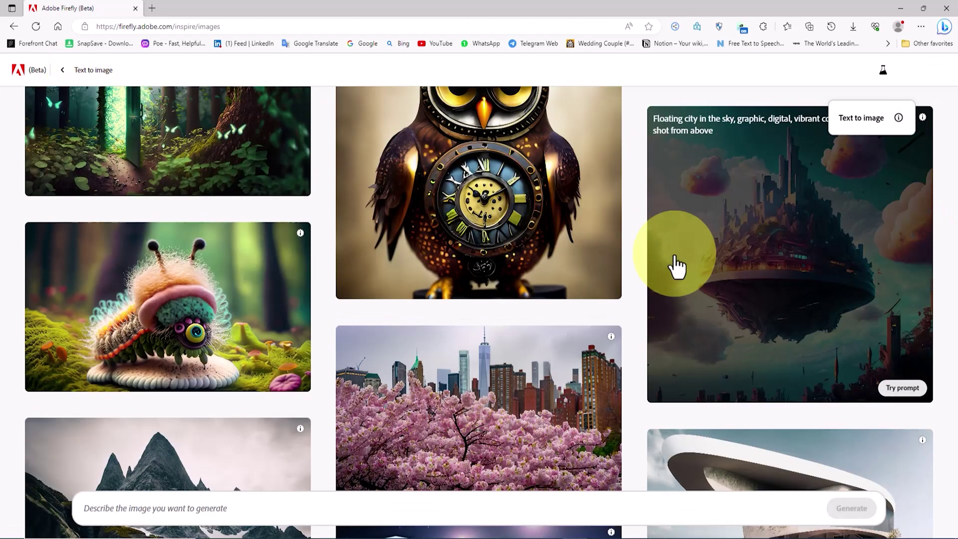
scroll(231, 229, up, 3)
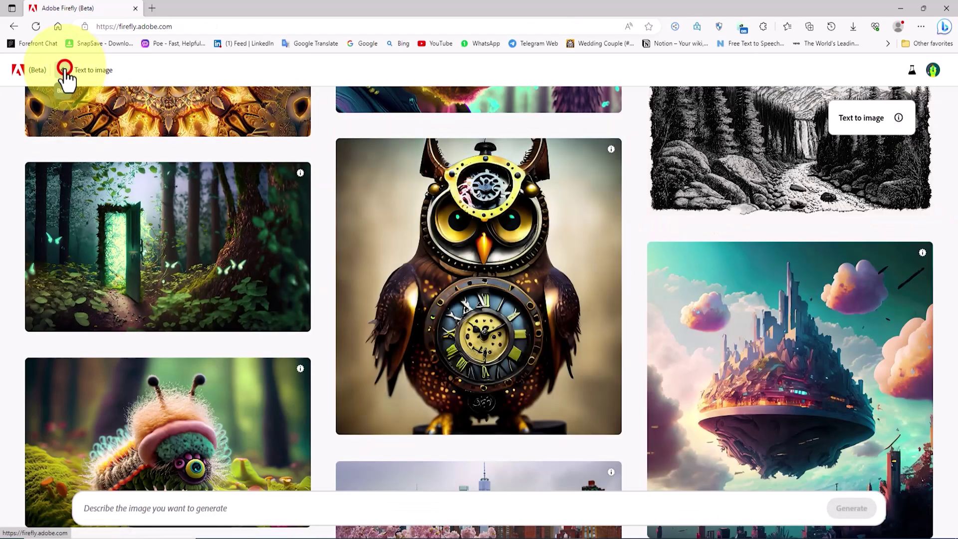
click(65, 69)
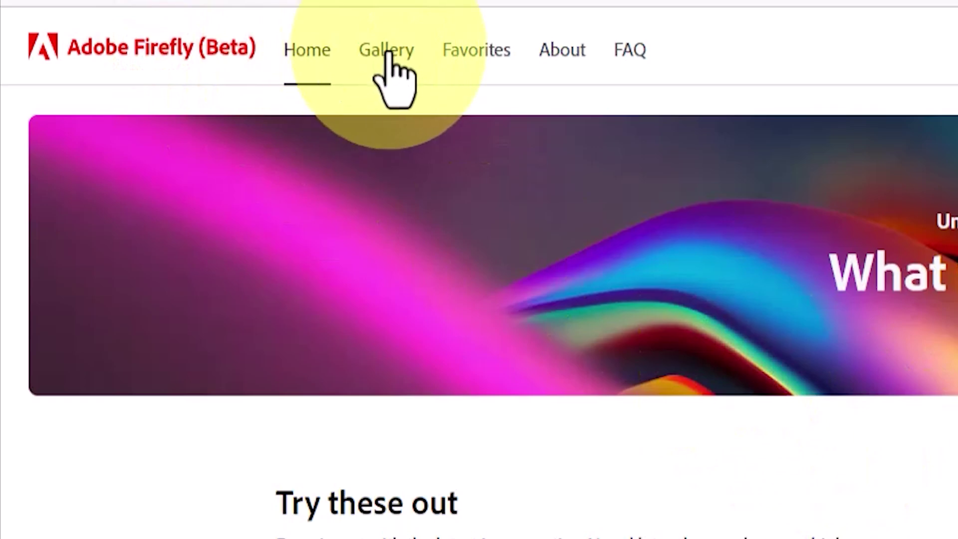
click(386, 51)
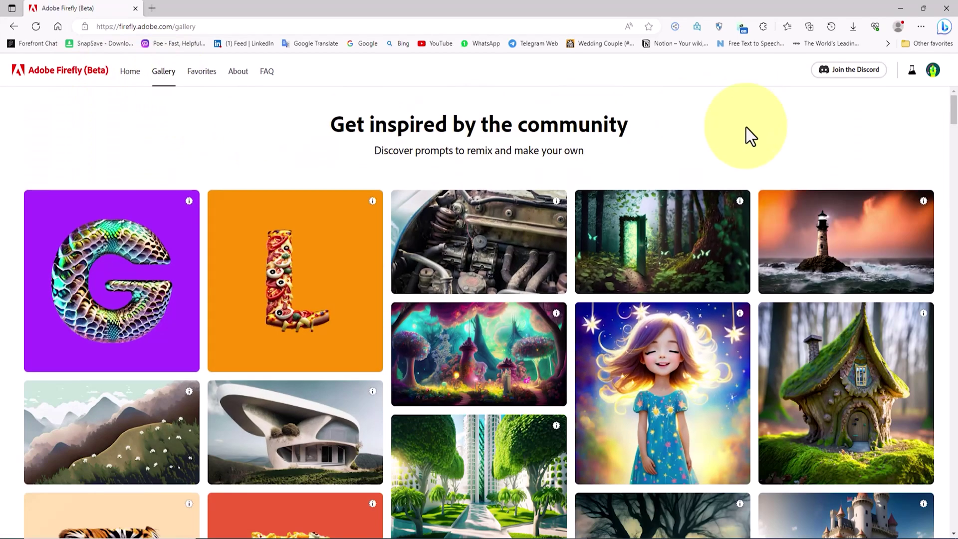
Reuse the mechanical steampunk rhino card's prompt and open the first rhino result full size
scroll(727, 182, down, 10)
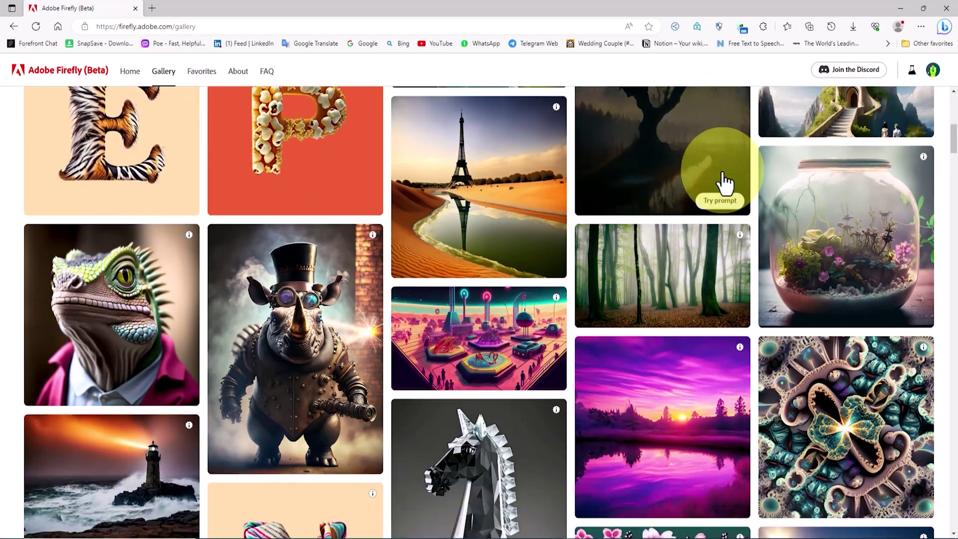
scroll(796, 315, up, 1)
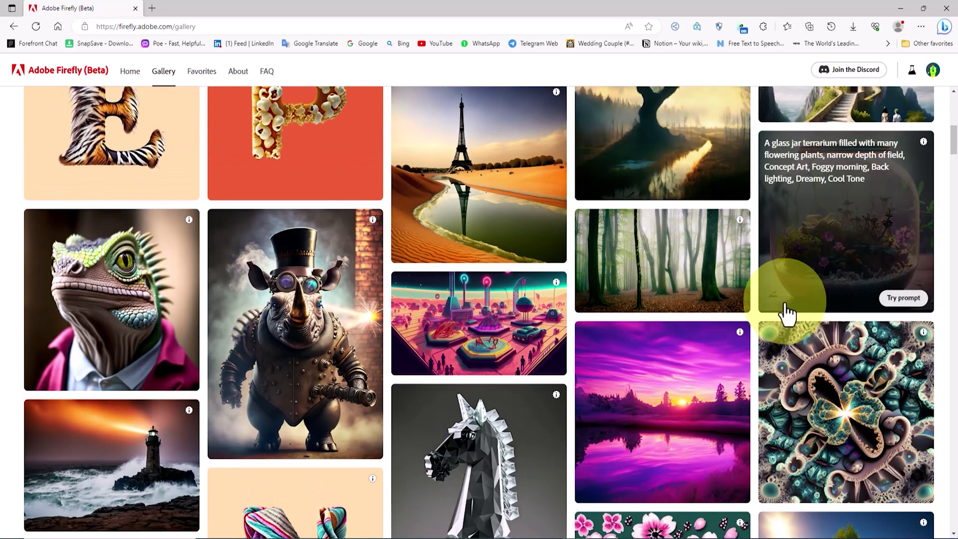
mouse_move(325, 389)
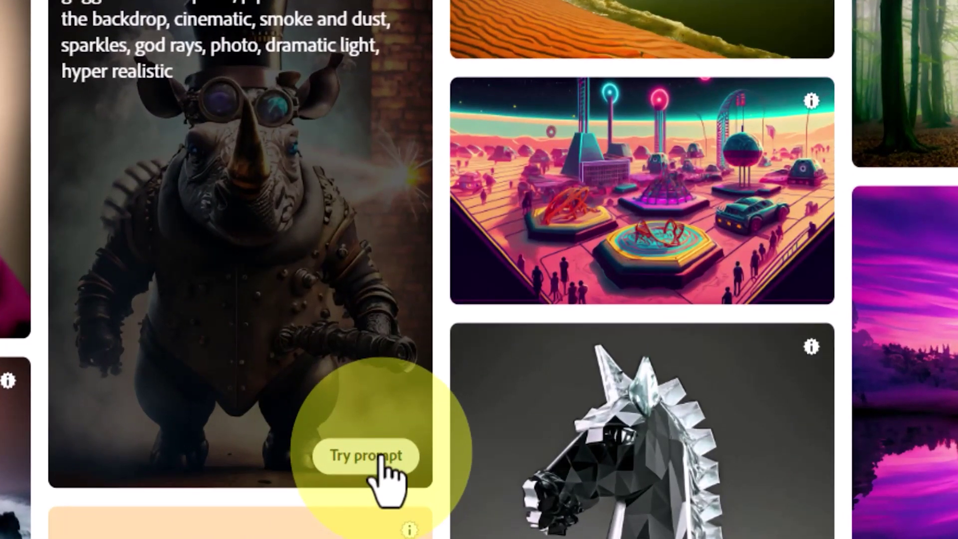
click(379, 455)
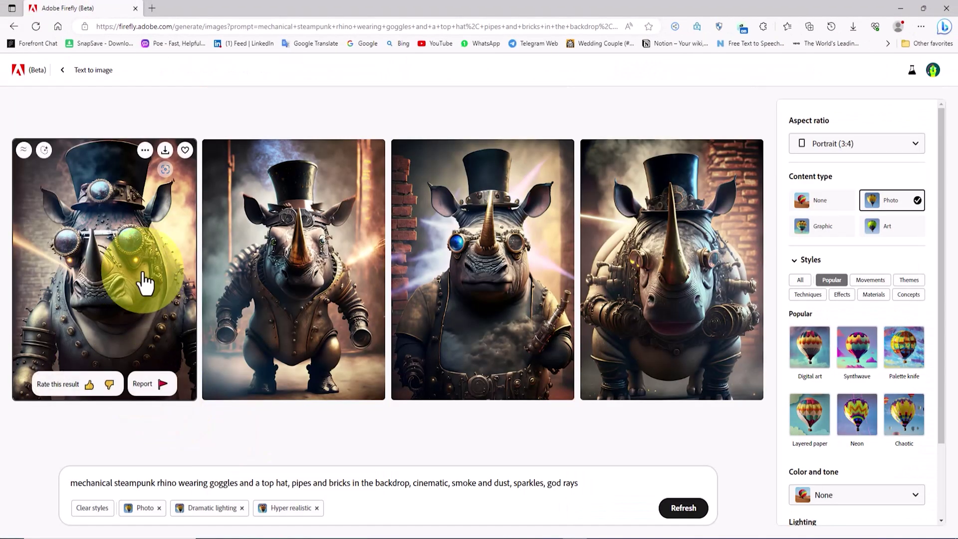
click(142, 272)
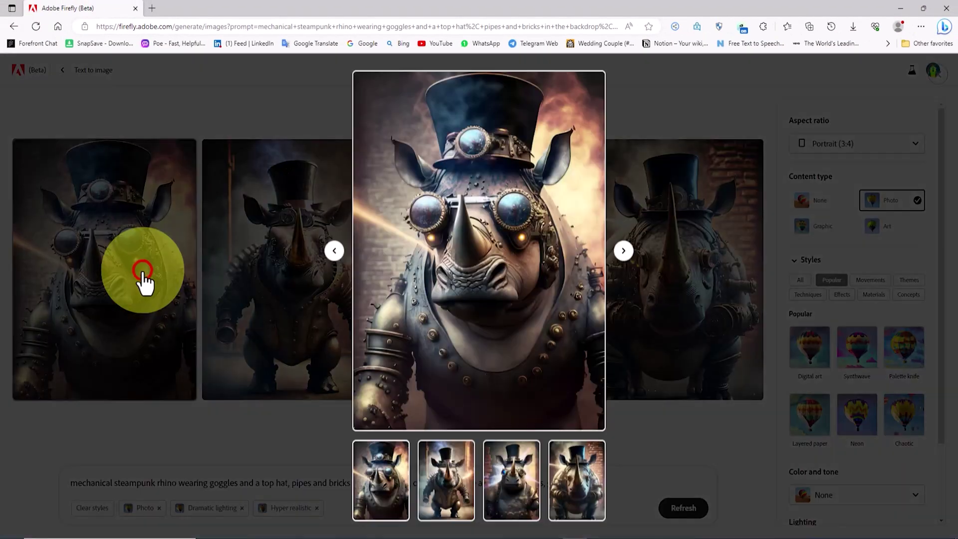
Step forward and back through the four rhino images in the full-size viewer
click(625, 251)
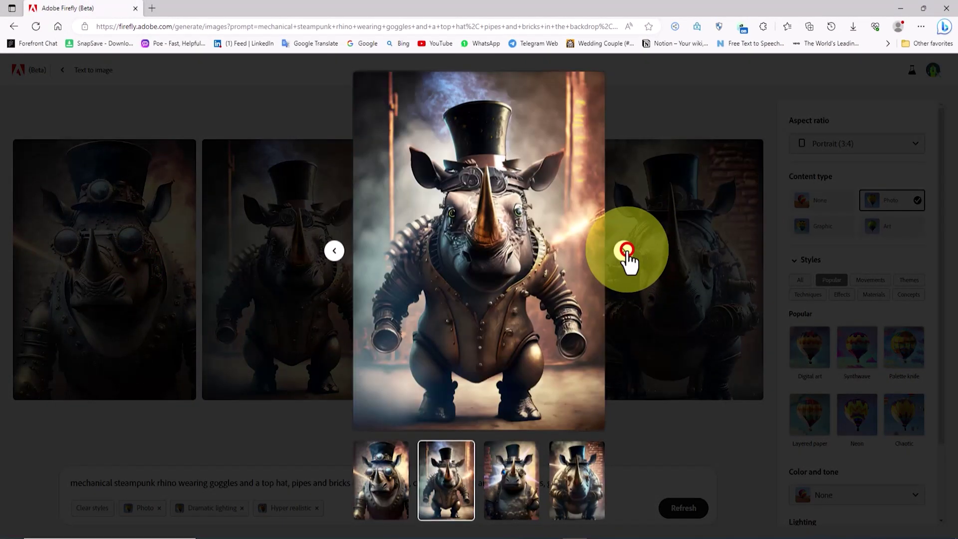
click(625, 250)
click(625, 250)
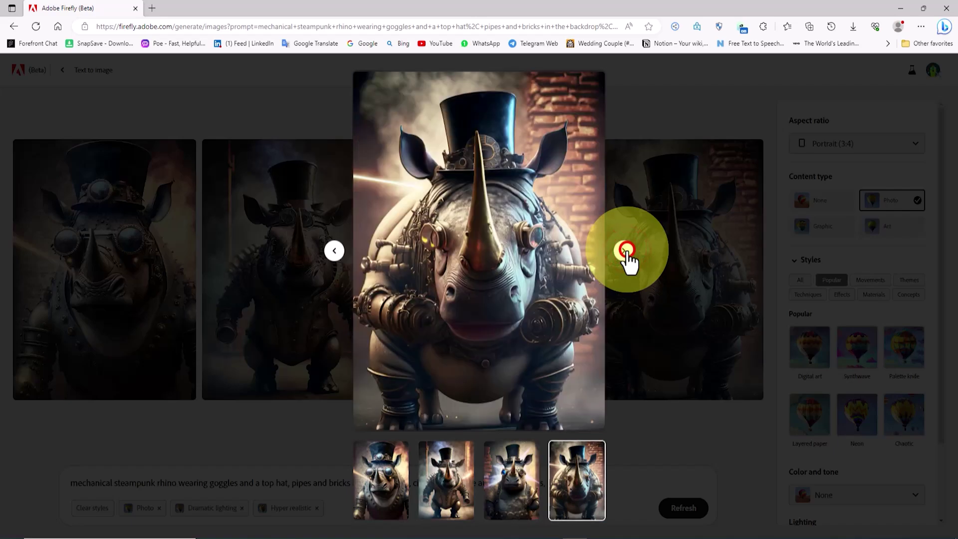
click(334, 250)
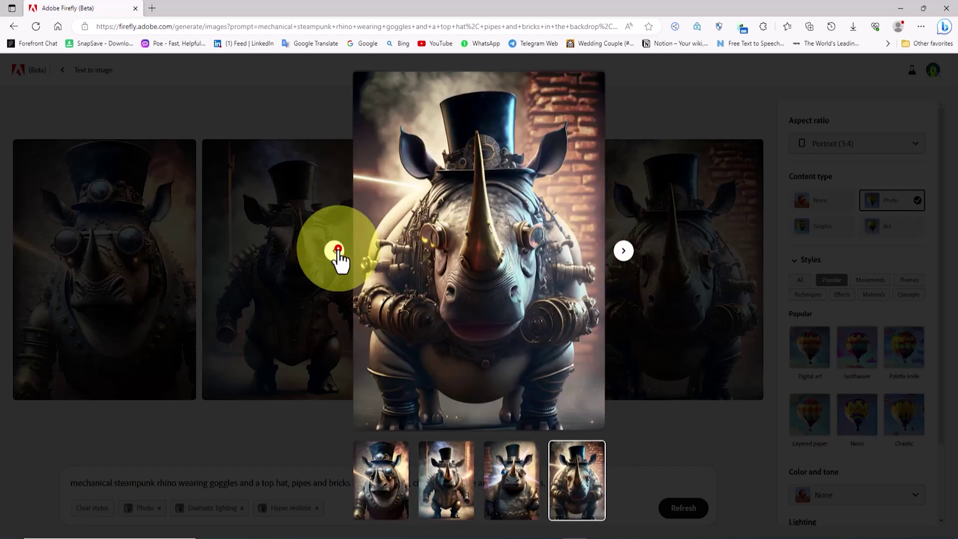
click(337, 250)
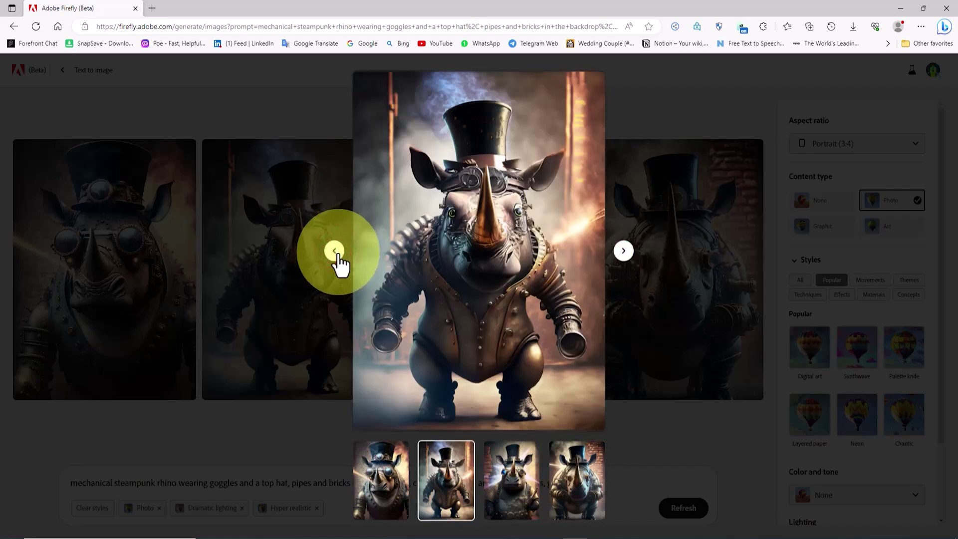
click(335, 250)
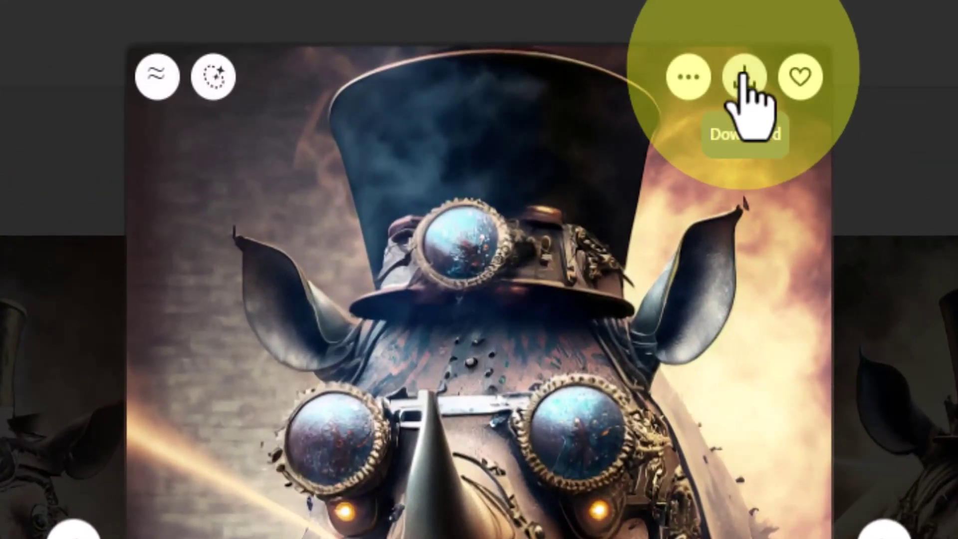
Download the first rhino image past the transparency notice and close the viewer
click(744, 80)
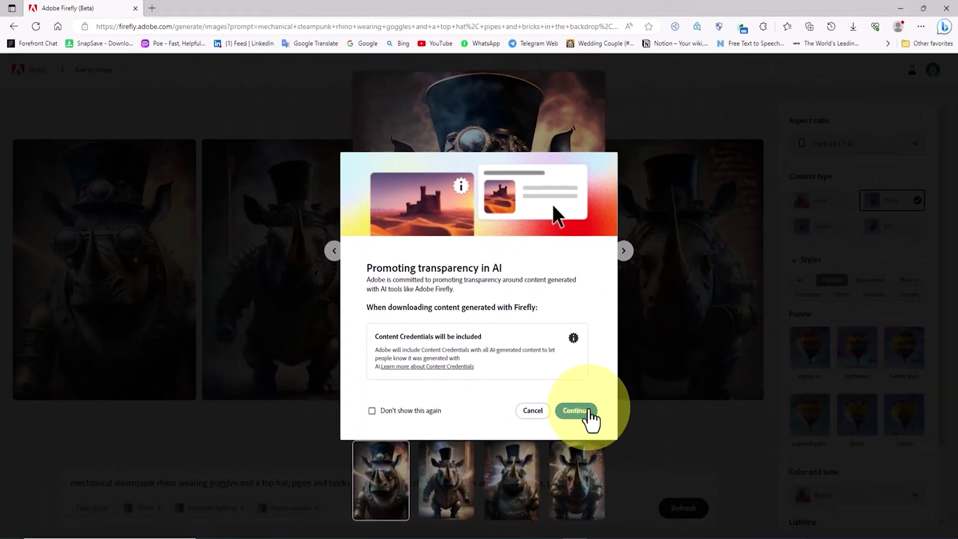
click(589, 406)
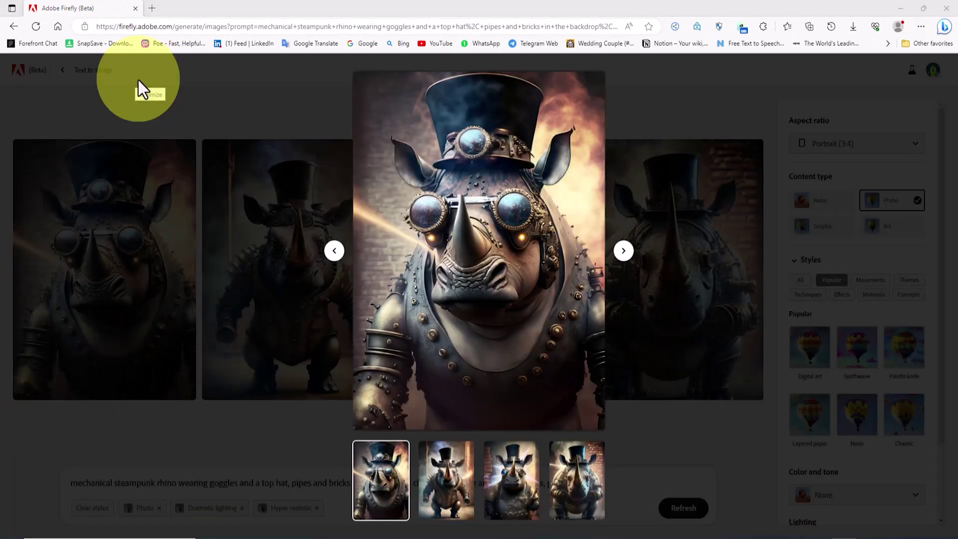
click(139, 79)
click(687, 110)
Regenerate four new rhino images from the same prompt, browse them, and return to the gallery
click(467, 486)
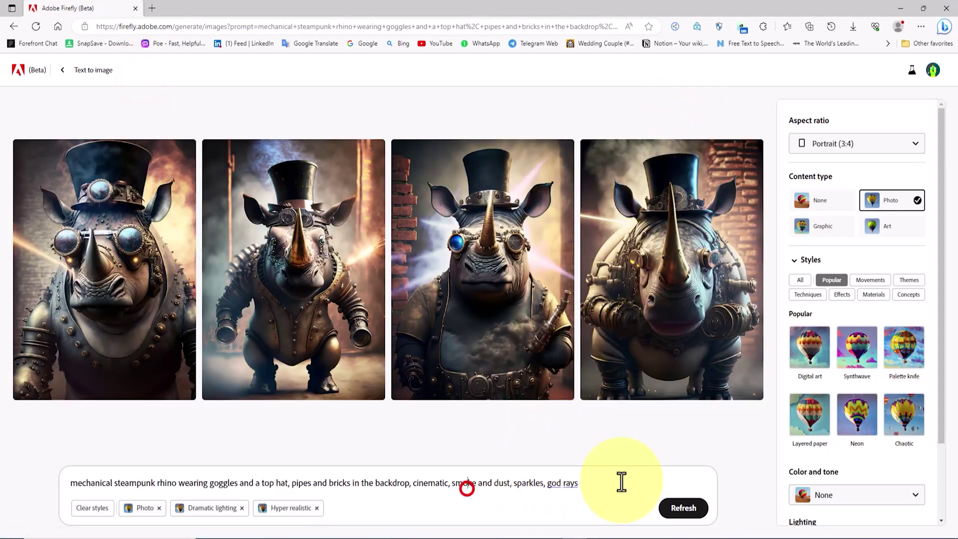
click(695, 508)
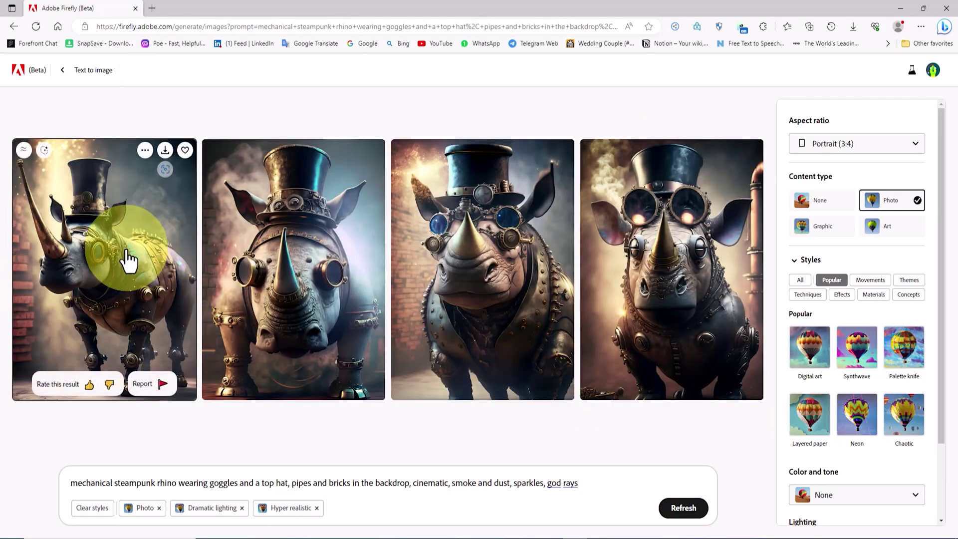
click(128, 257)
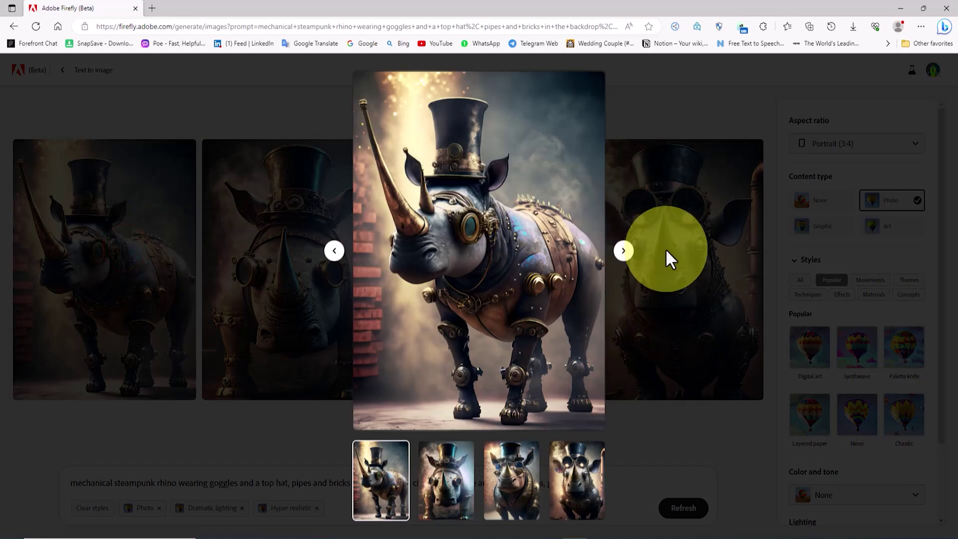
click(624, 250)
click(624, 251)
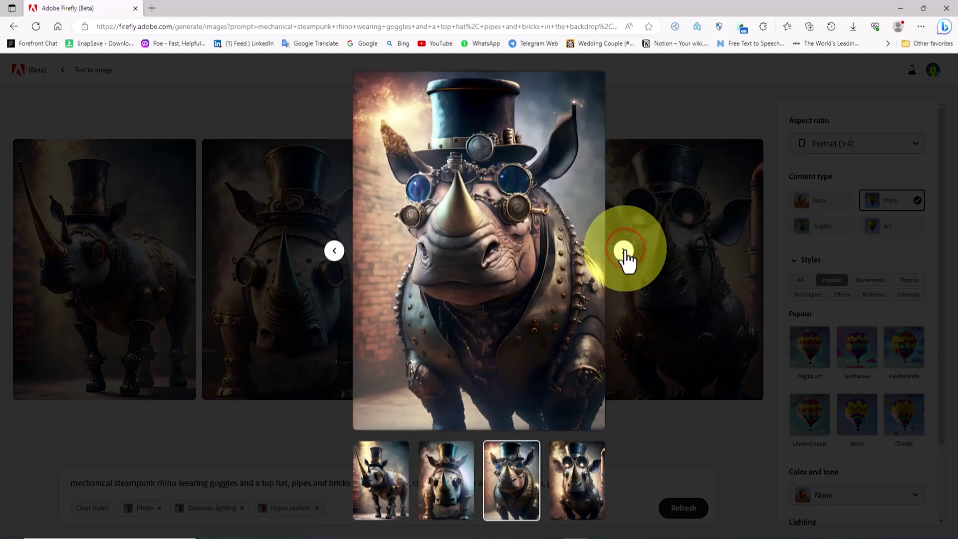
click(624, 251)
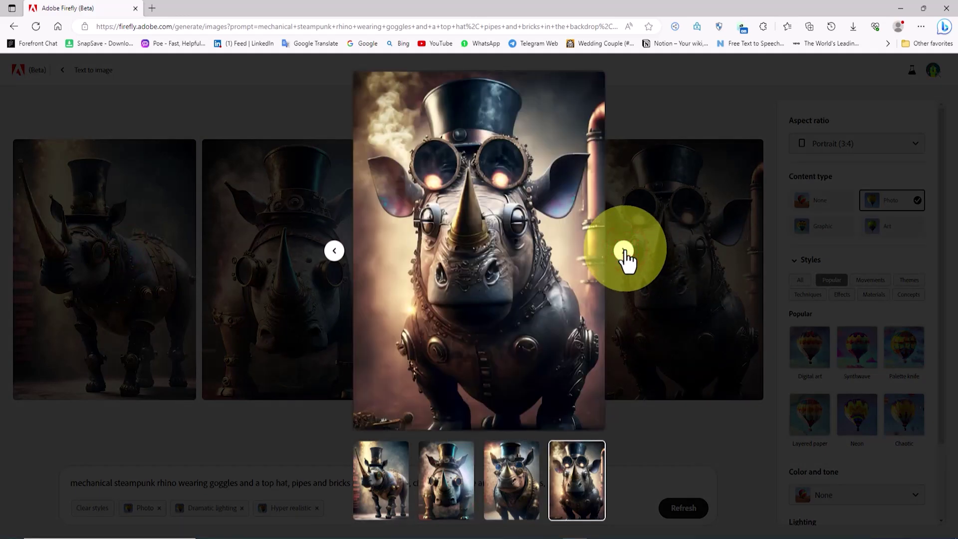
click(719, 111)
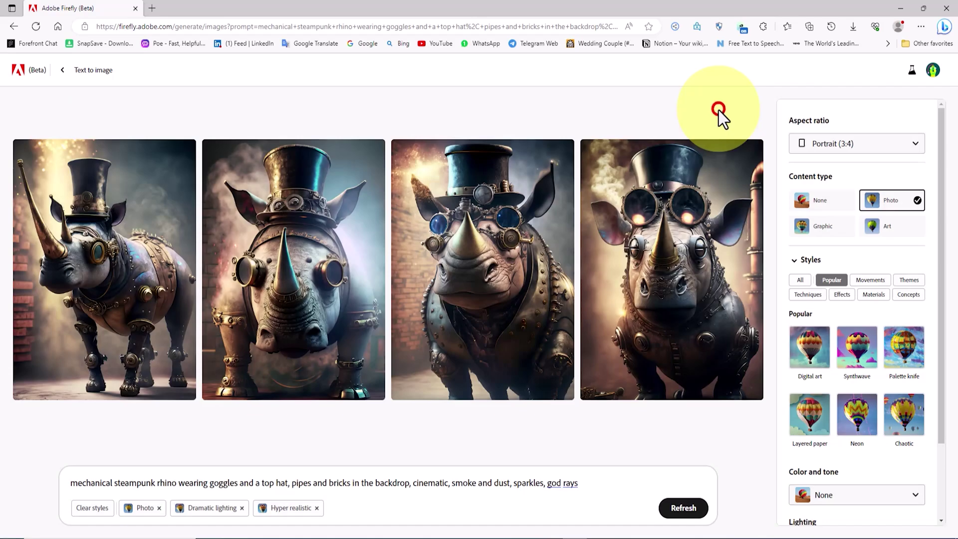
click(59, 70)
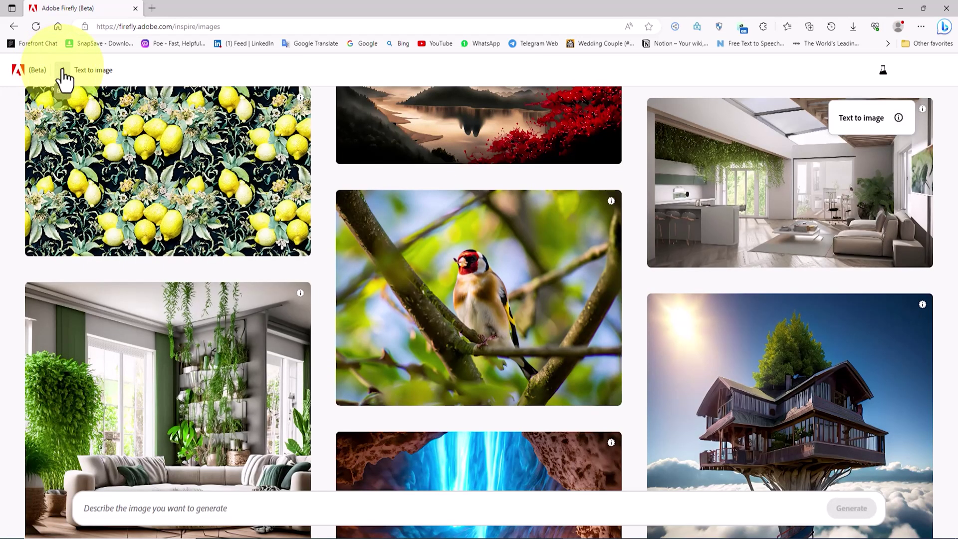
Open Generative fill from the home page and upload pexels-sound-on-3760706.jpg
click(62, 70)
drag(952, 120, 948, 165)
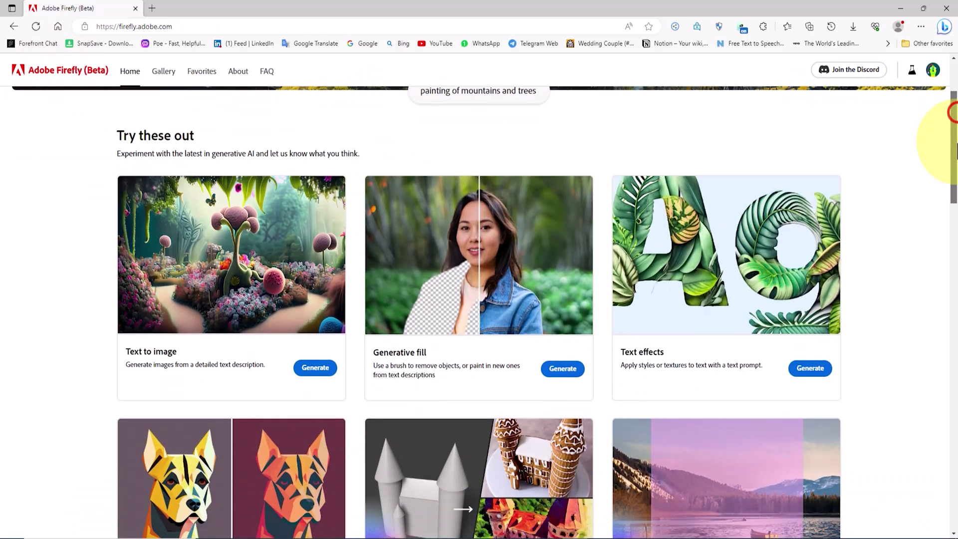
click(564, 370)
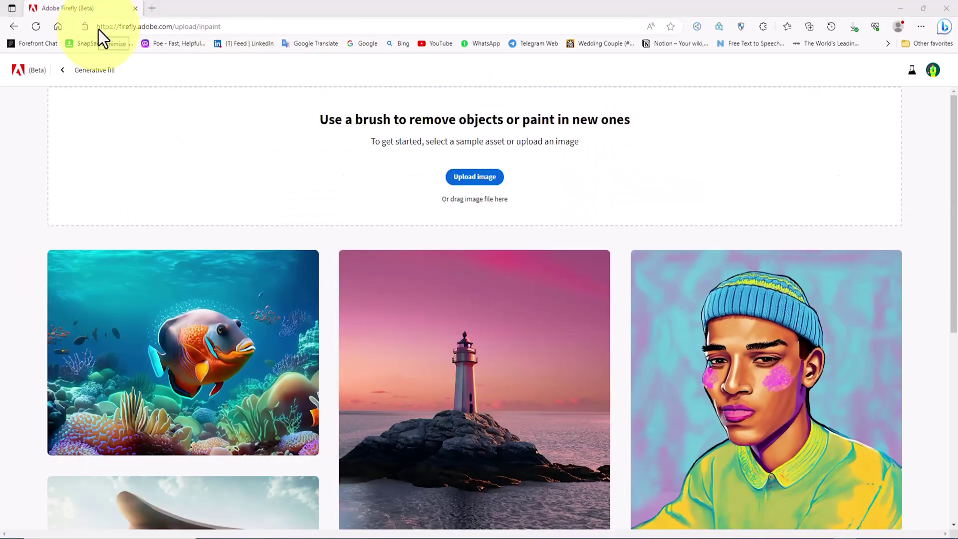
click(98, 28)
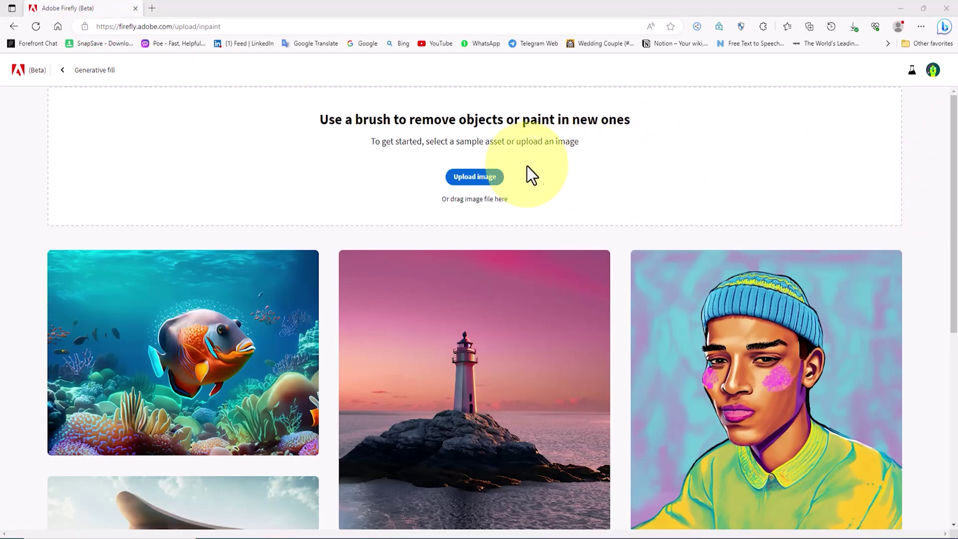
click(483, 178)
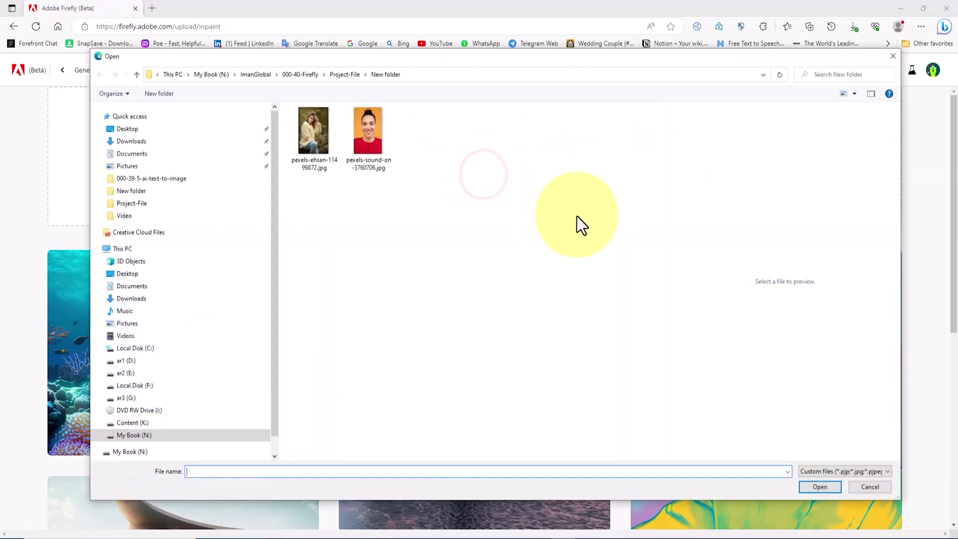
click(375, 133)
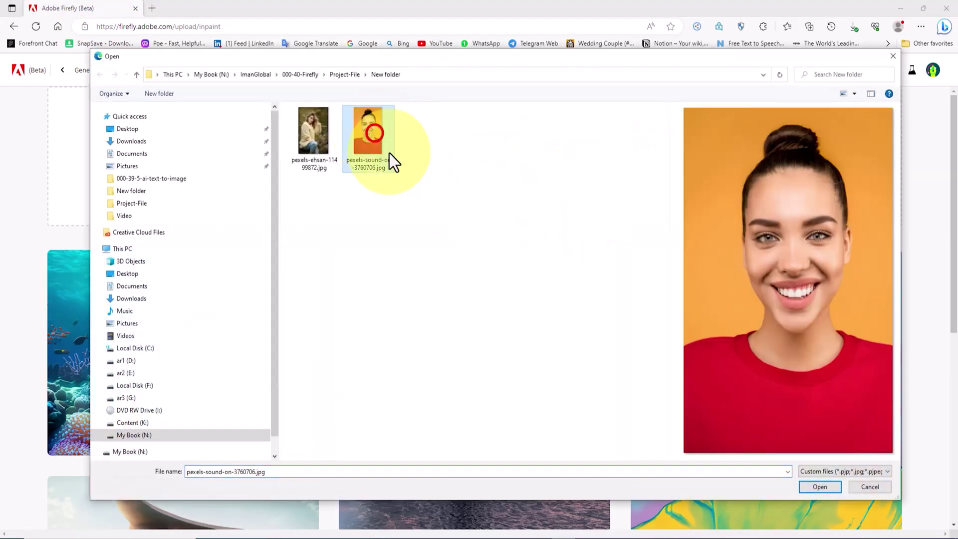
click(821, 487)
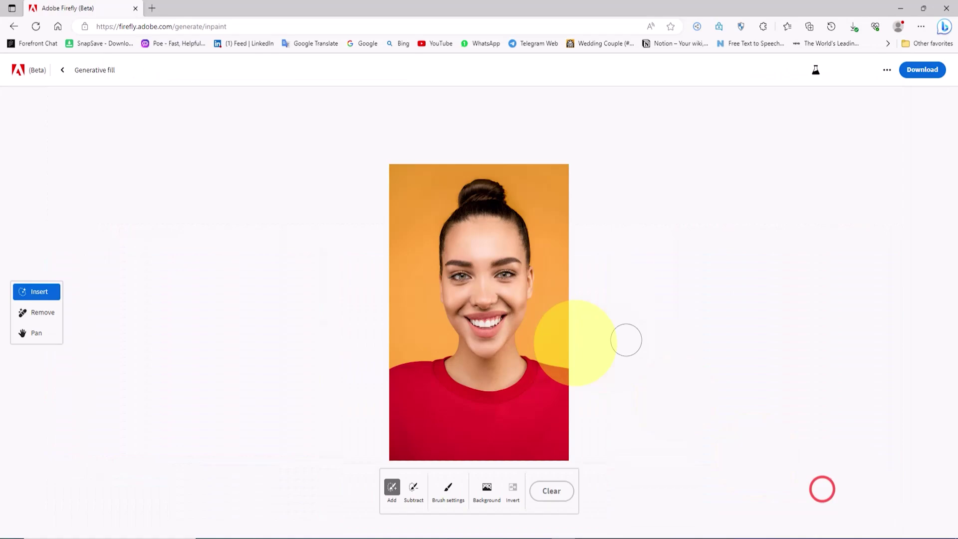
Mask the red shirt with the brush and enter the prompt 'Black Suite'
mouse_move(387, 377)
mouse_down()
mouse_move(503, 386)
mouse_move(539, 368)
mouse_move(574, 440)
mouse_move(428, 459)
mouse_move(460, 404)
mouse_move(547, 396)
mouse_move(544, 445)
mouse_move(446, 424)
mouse_move(430, 449)
mouse_move(402, 445)
mouse_up()
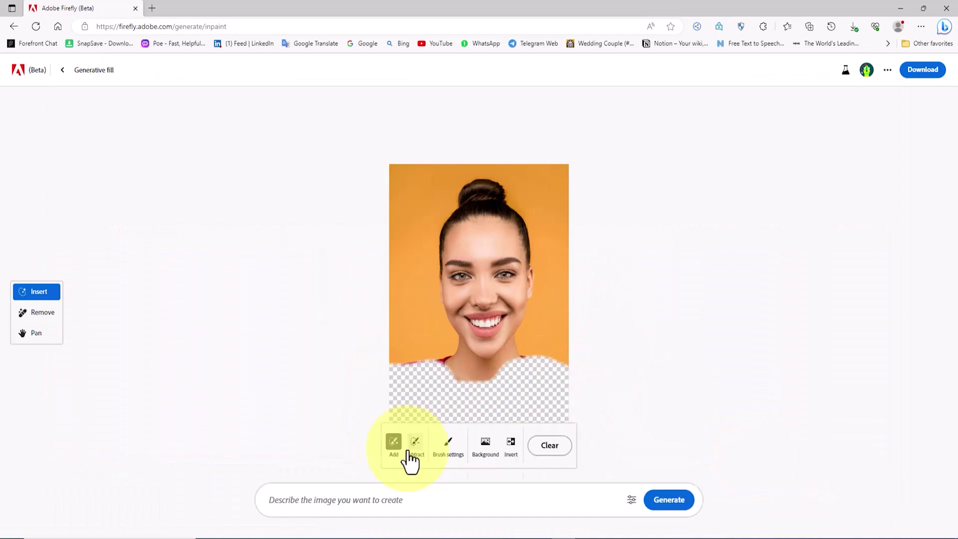
click(355, 498)
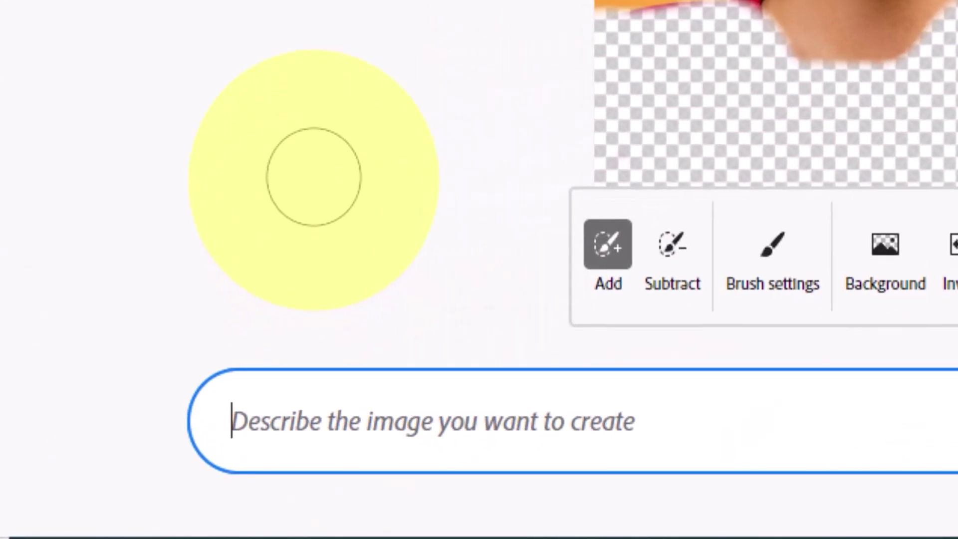
text(Black)
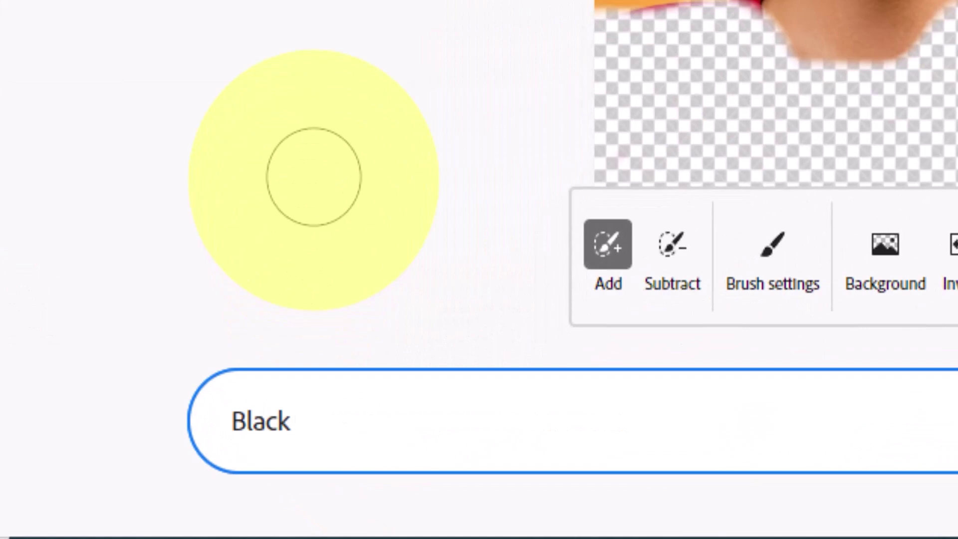
text( Suite)
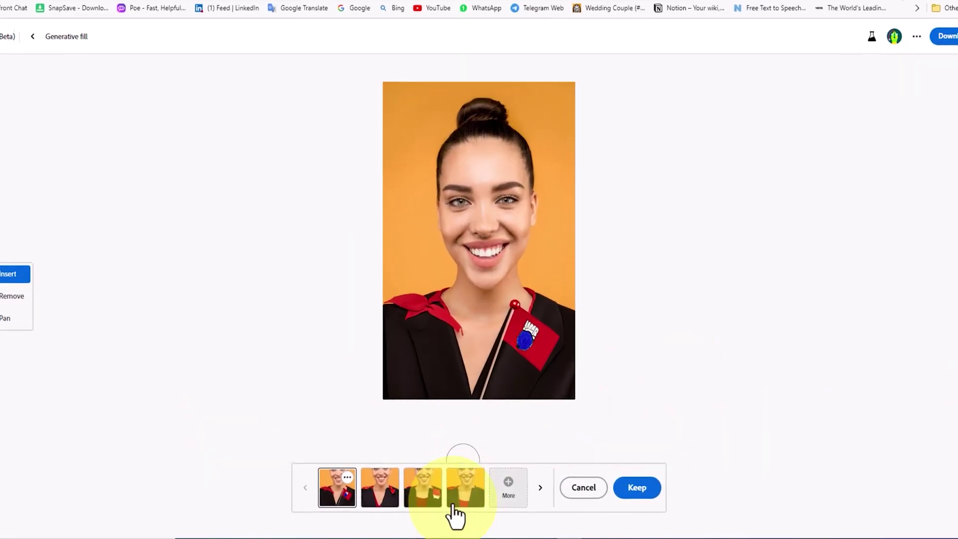
Browse the four black-suit variations, then discard them with Cancel
click(549, 481)
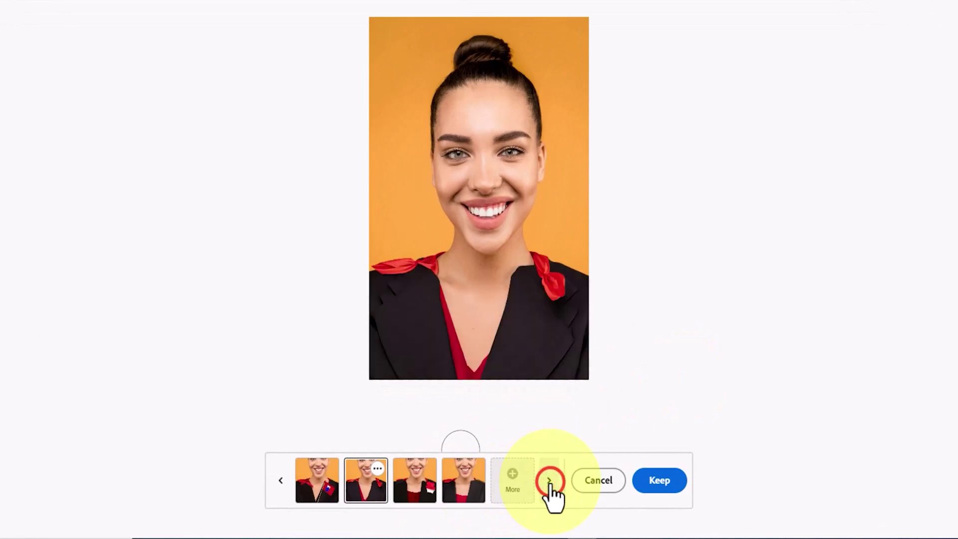
click(550, 482)
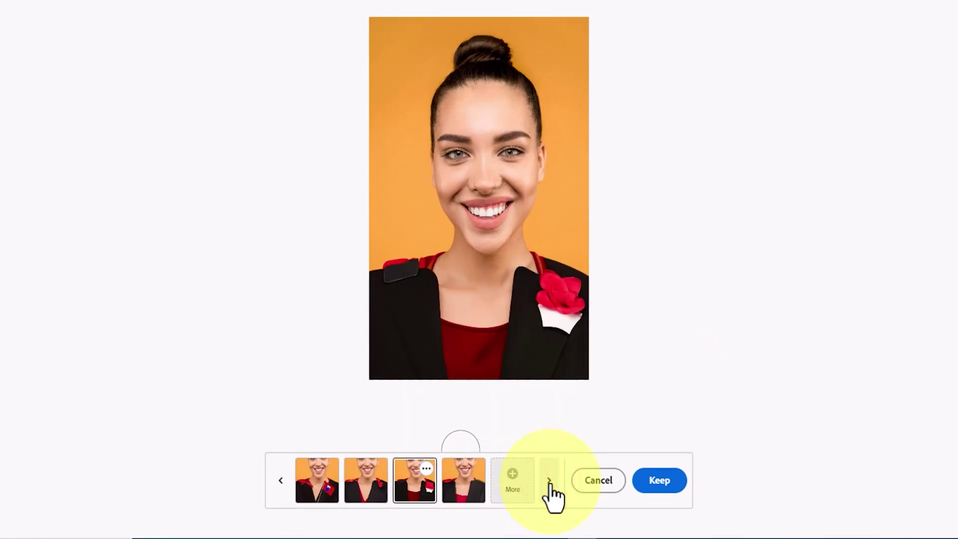
click(550, 482)
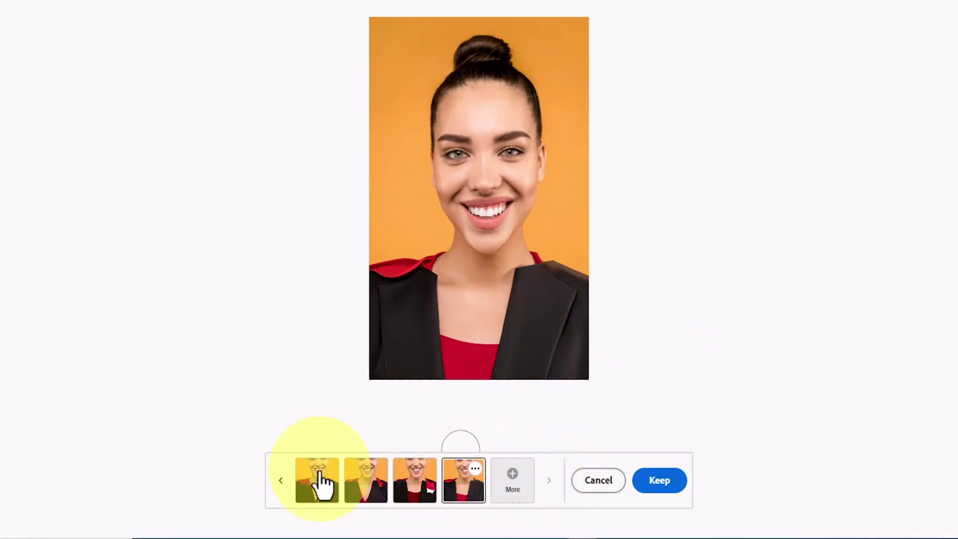
click(600, 480)
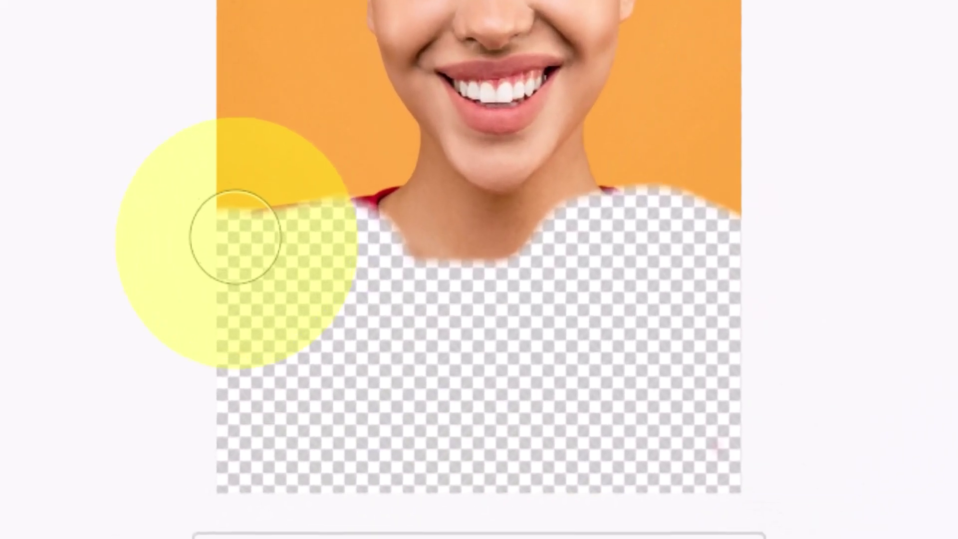
Brush the mask over the remaining red shirt, the right shoulder and the chest
mouse_move(239, 241)
mouse_down()
mouse_move(390, 208)
mouse_move(393, 248)
mouse_move(448, 281)
mouse_move(492, 284)
mouse_move(546, 273)
mouse_move(605, 234)
mouse_move(617, 197)
mouse_move(685, 225)
mouse_up()
click(413, 248)
mouse_move(490, 271)
mouse_down()
mouse_move(574, 261)
mouse_move(623, 220)
mouse_move(548, 264)
mouse_move(424, 285)
mouse_up()
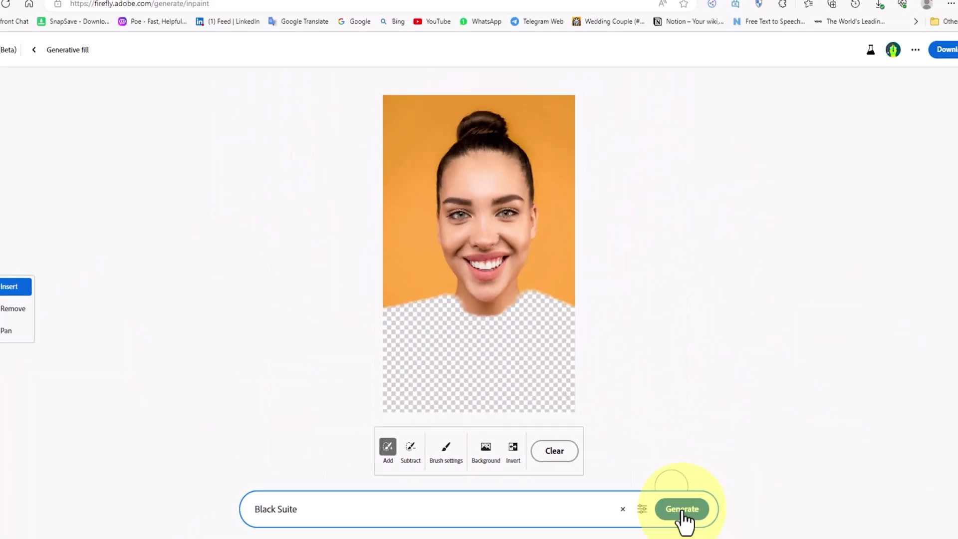
Generate torso fills, compare the purple, white, collared and lace-top variations, and keep the lace top
click(669, 500)
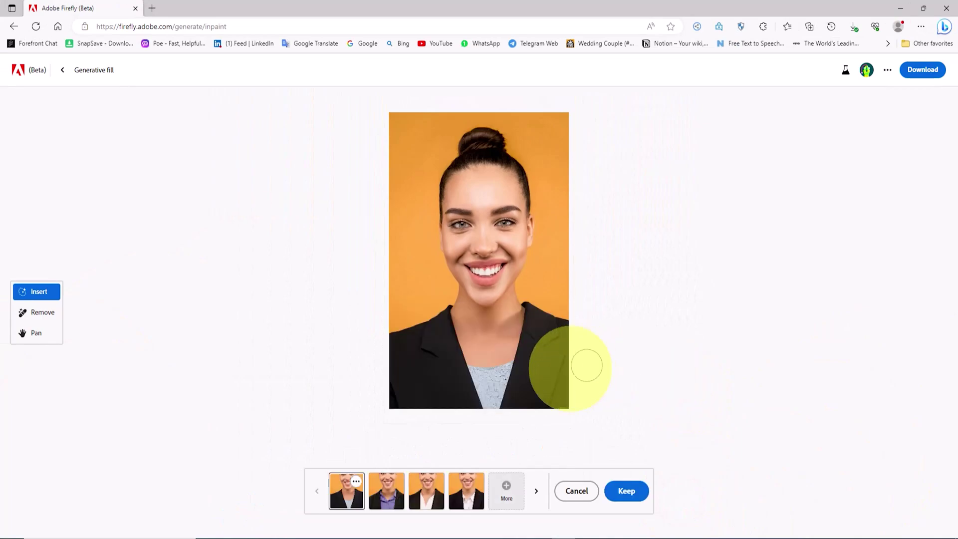
click(384, 491)
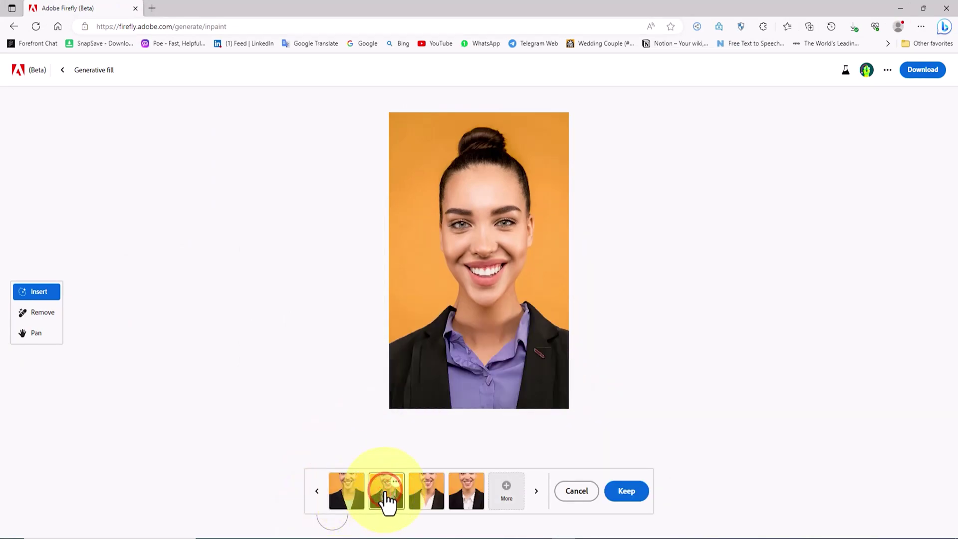
click(427, 490)
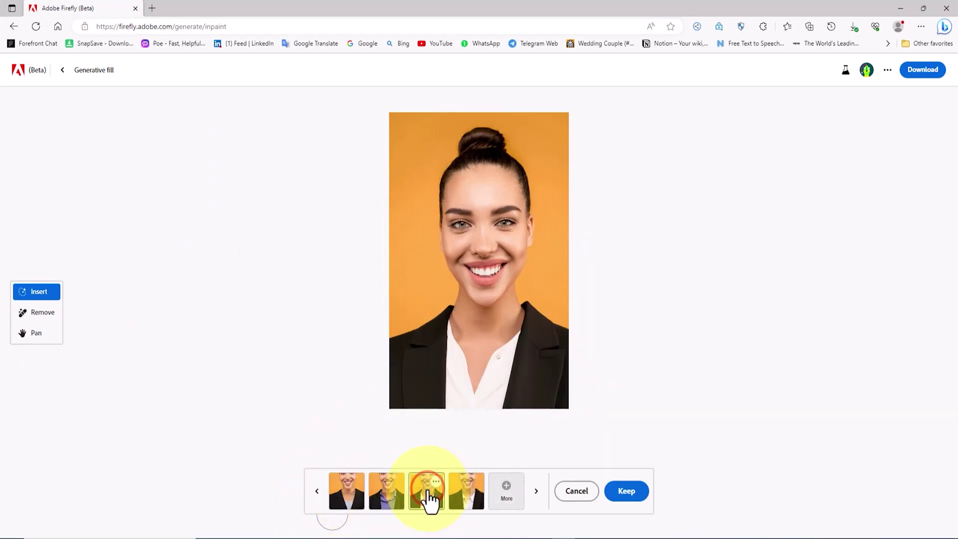
click(472, 490)
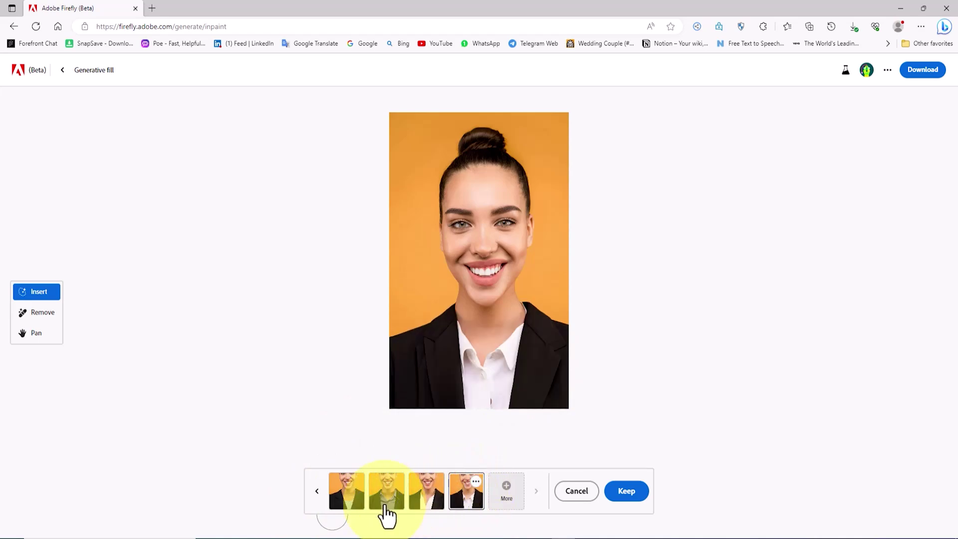
click(352, 501)
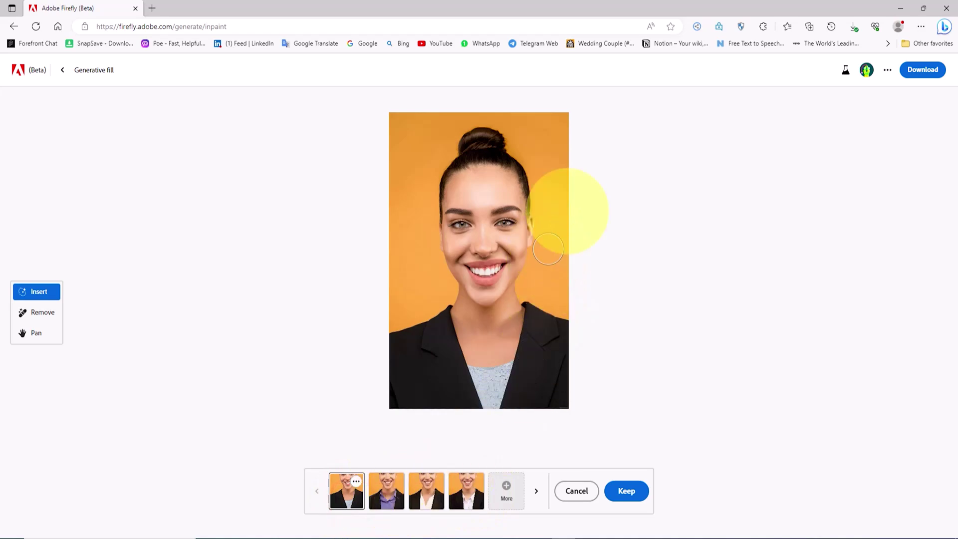
click(627, 491)
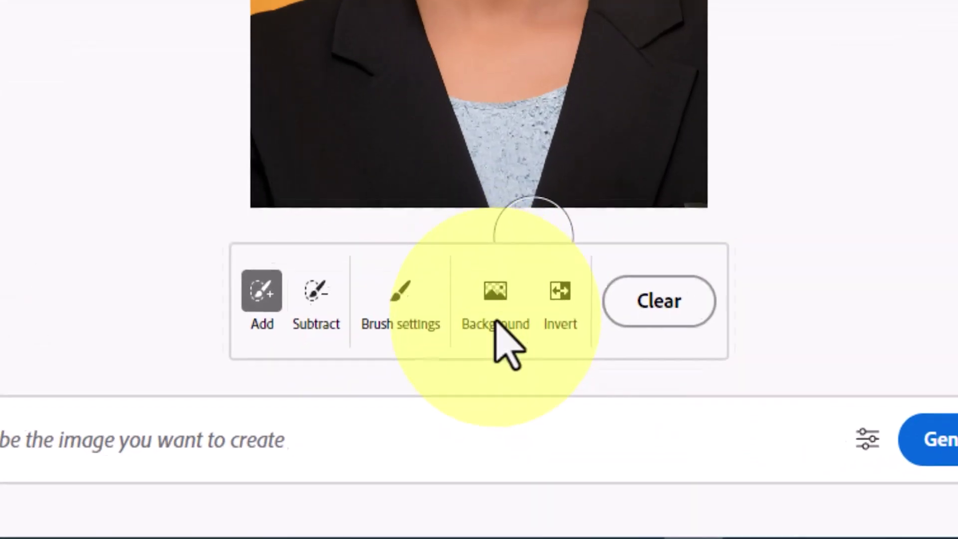
Mask the background behind the woman and generate new backgrounds from the prompt 'Park'
click(497, 272)
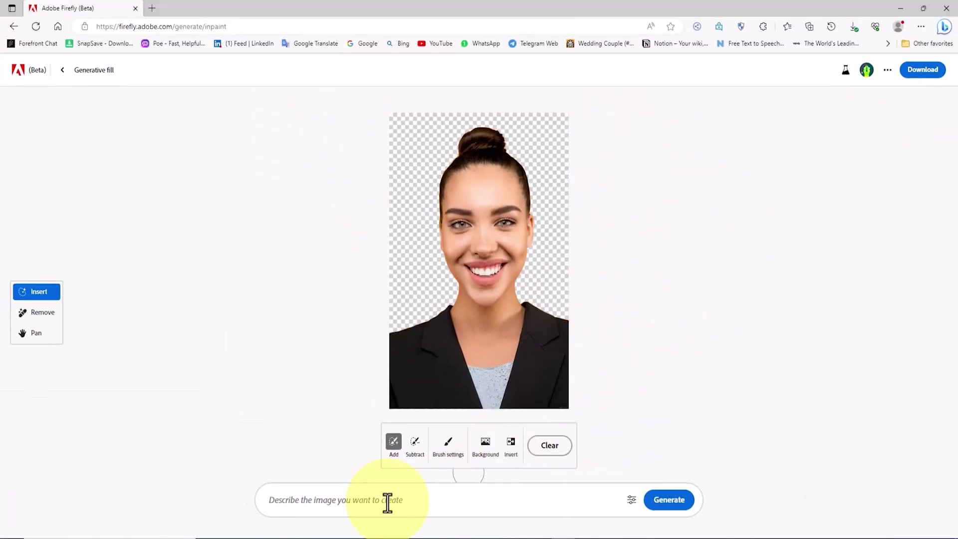
click(328, 507)
text(Park)
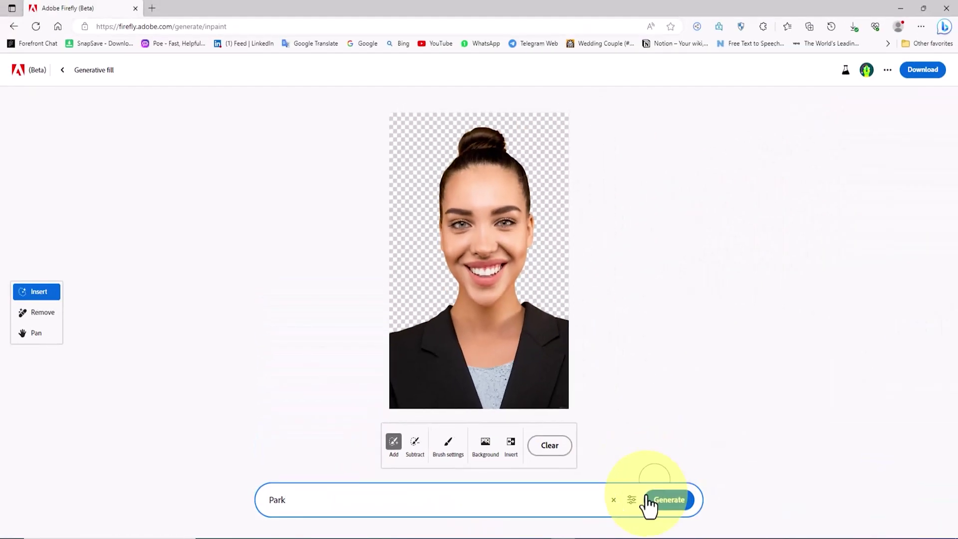
click(670, 501)
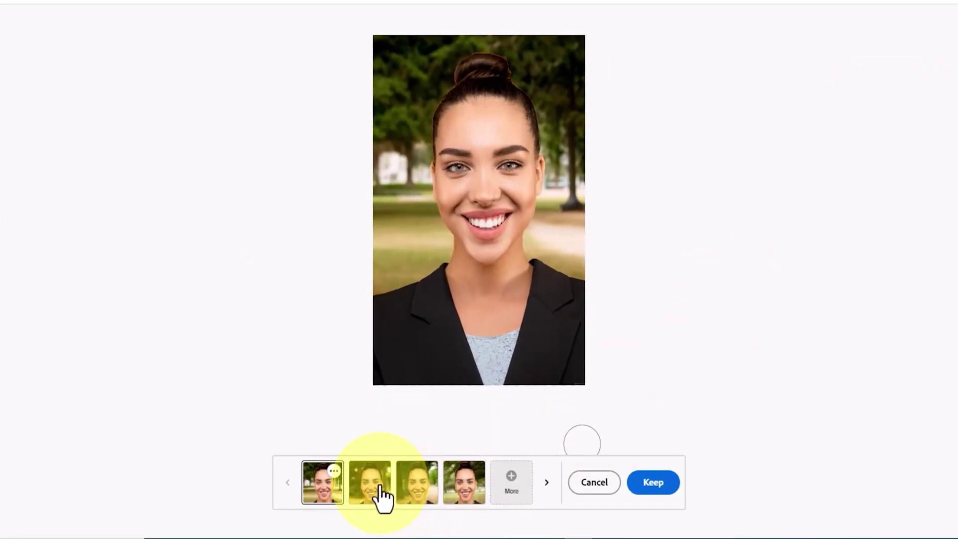
Compare the park and bokeh backgrounds, generate four more, and keep the blurred tree-lined park
click(376, 491)
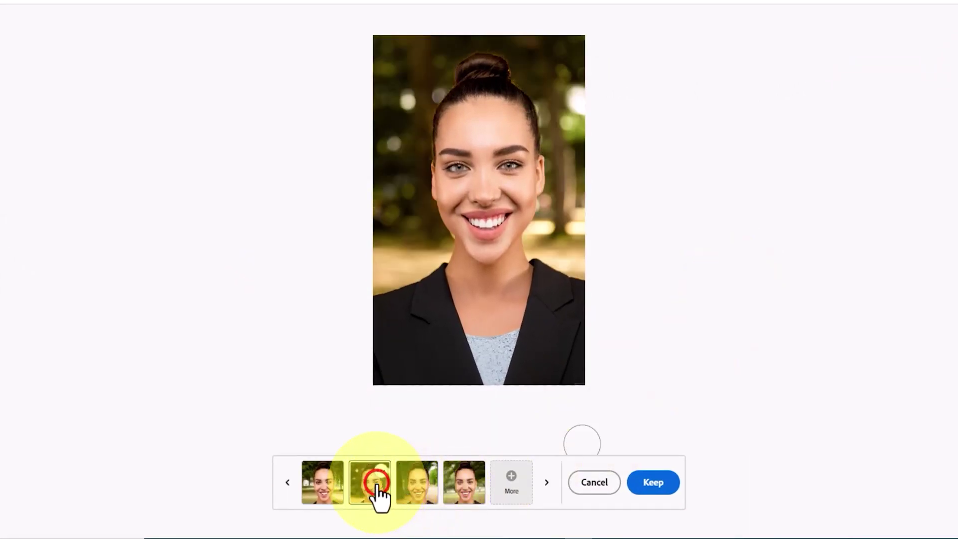
click(429, 478)
click(465, 478)
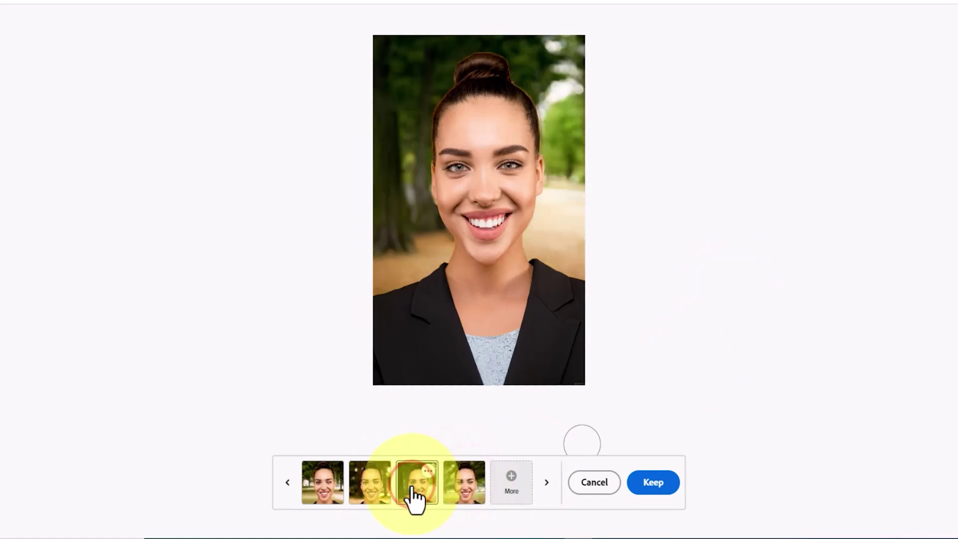
click(370, 491)
click(322, 490)
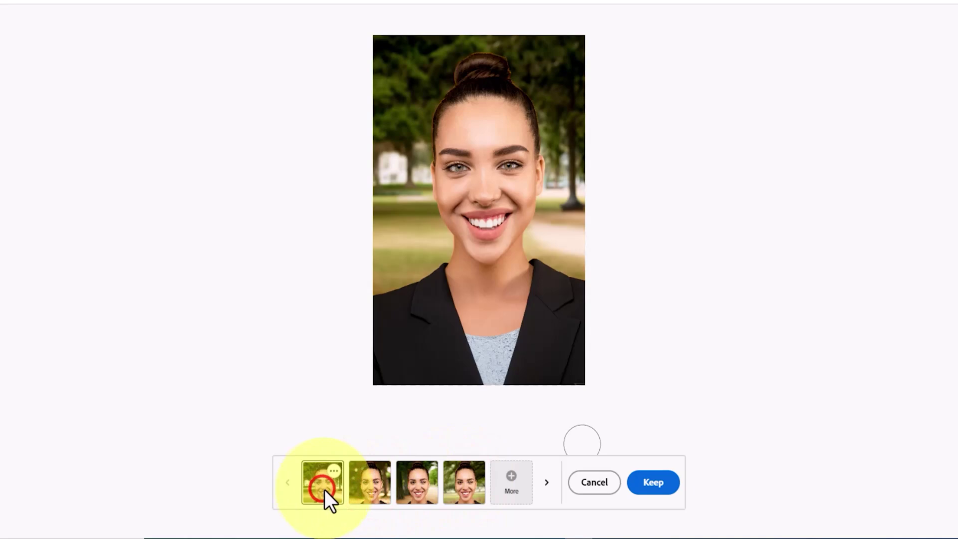
click(465, 491)
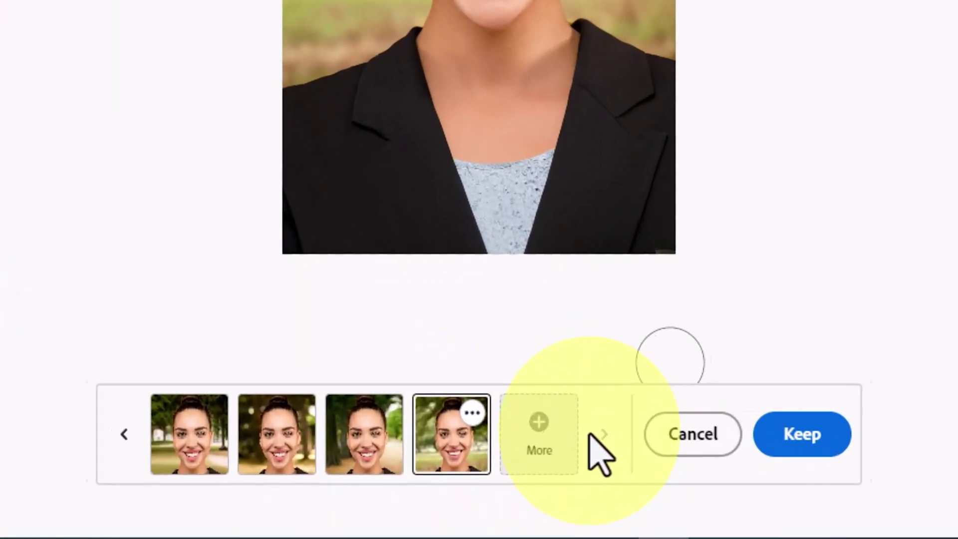
click(548, 415)
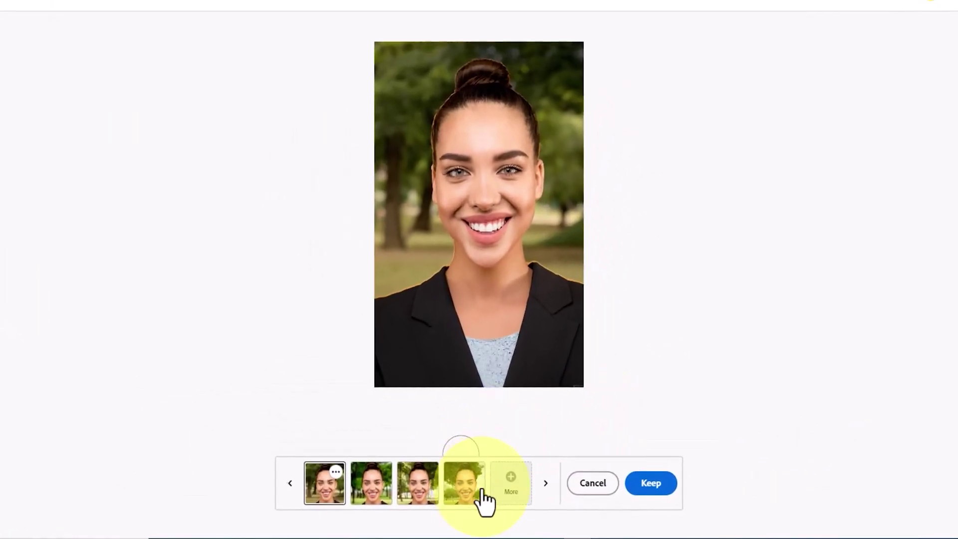
click(547, 480)
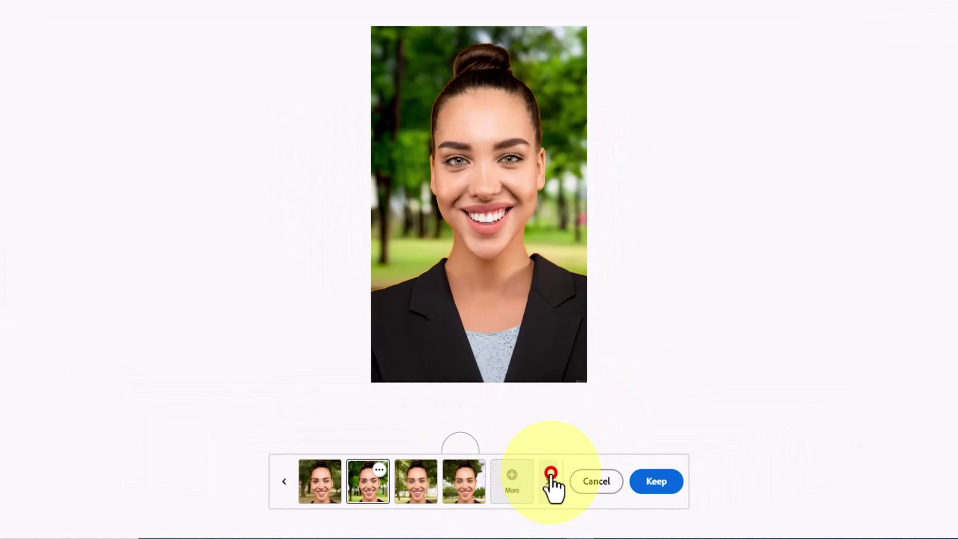
click(550, 476)
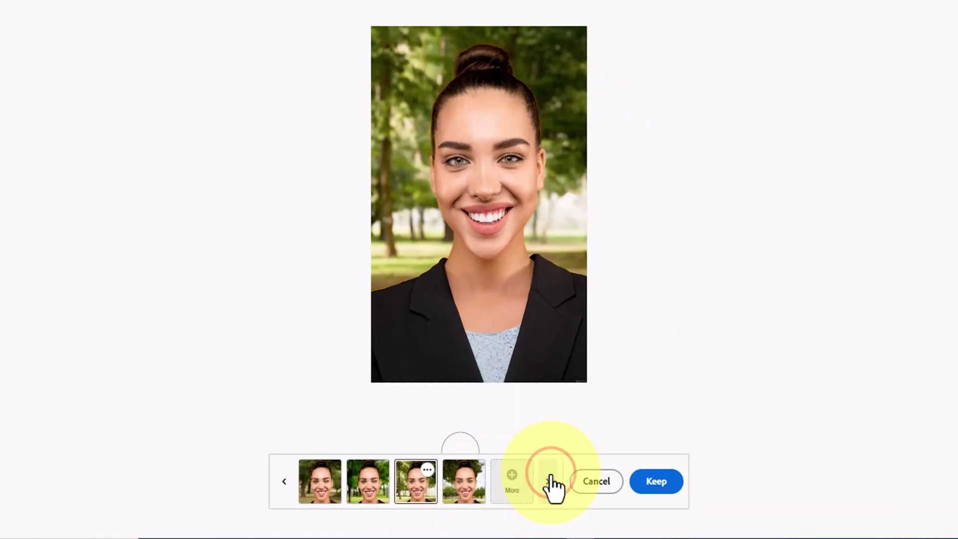
click(551, 476)
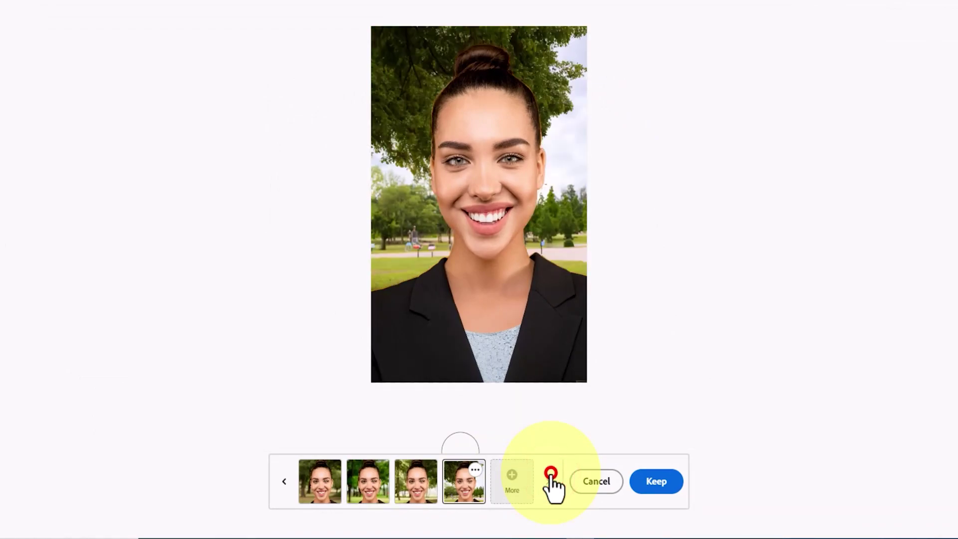
click(286, 480)
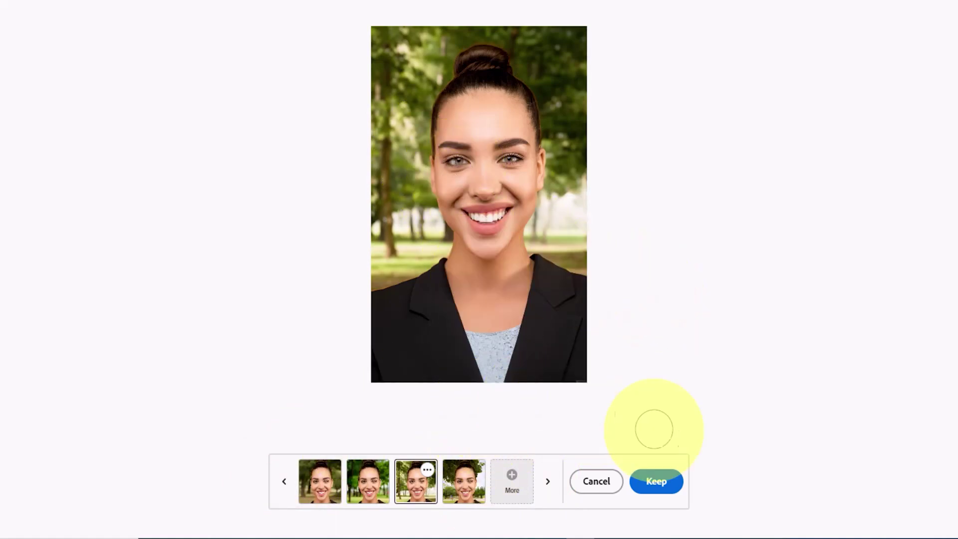
click(666, 484)
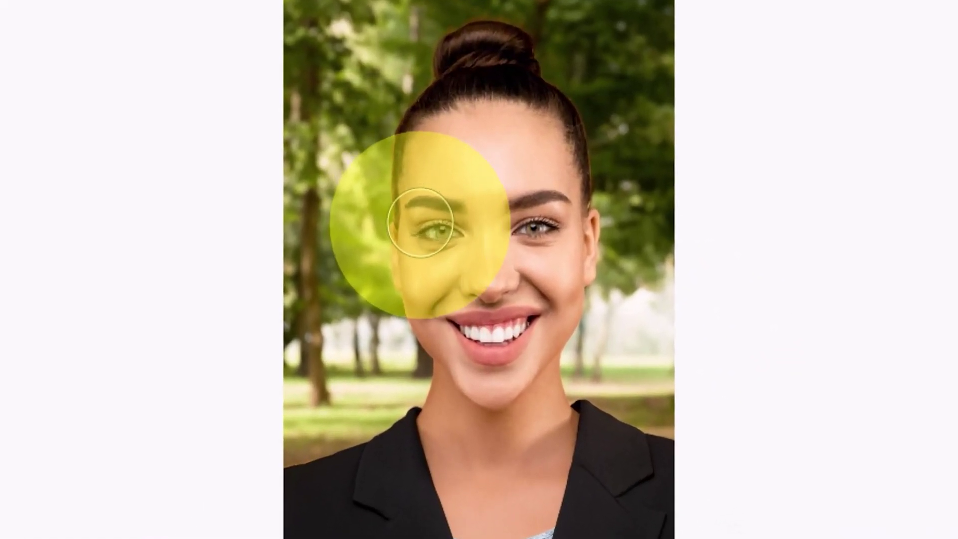
Mask both eyes and generate a fill from the prompt 'glass'
mouse_move(420, 223)
mouse_down()
mouse_move(447, 215)
mouse_move(456, 231)
mouse_move(427, 241)
mouse_move(421, 219)
mouse_move(473, 233)
mouse_move(573, 215)
mouse_move(570, 235)
mouse_move(526, 228)
mouse_move(505, 240)
mouse_move(405, 247)
mouse_move(413, 219)
mouse_move(471, 237)
mouse_move(575, 238)
mouse_up()
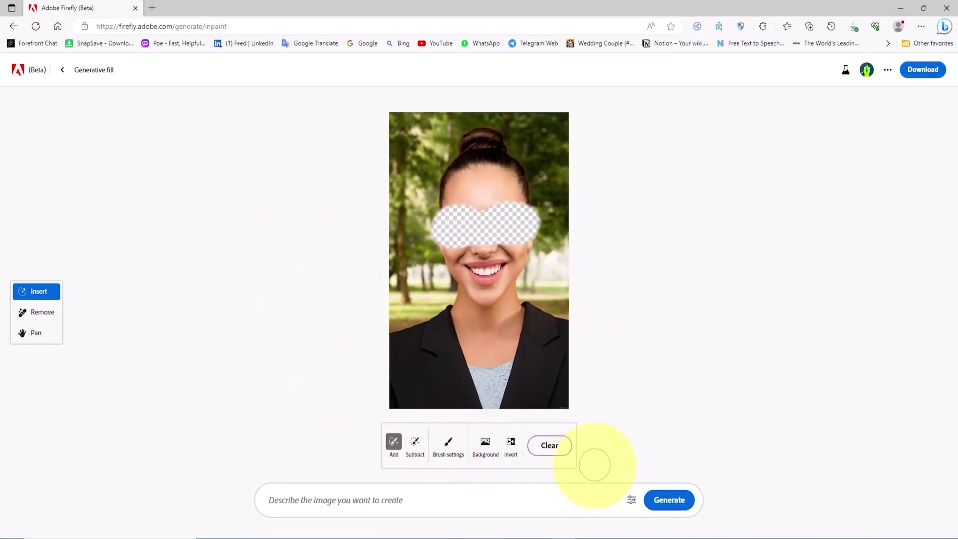
click(278, 499)
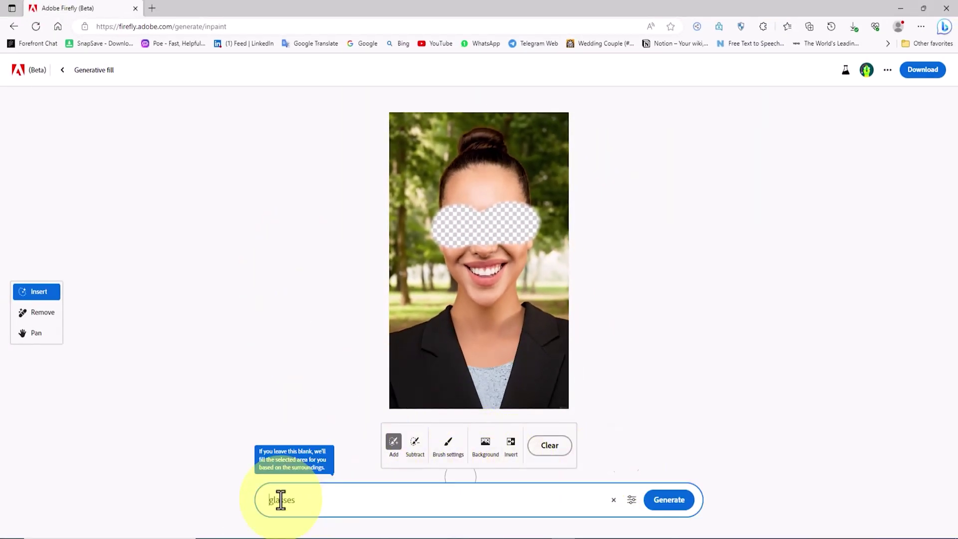
text(glasses)
key(BackSpace)
key(BackSpace)
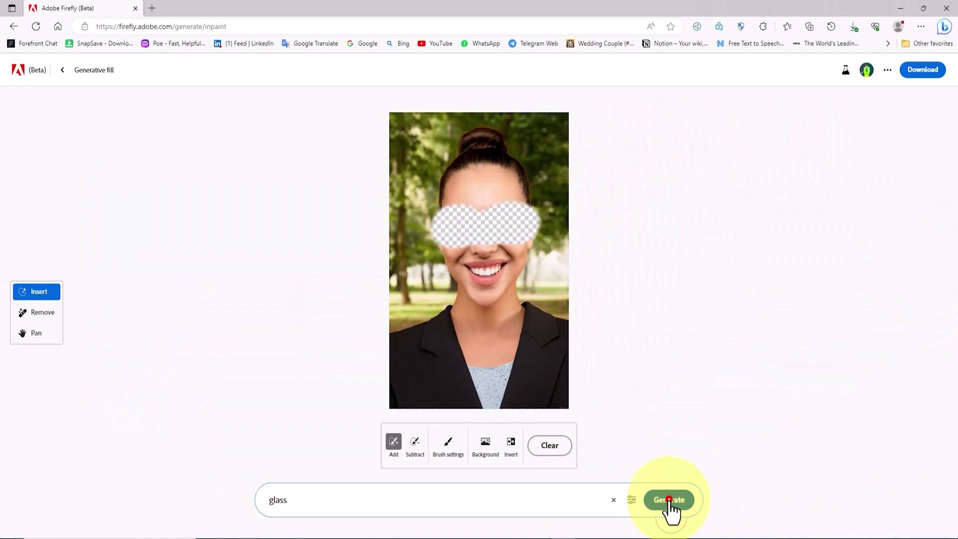
click(668, 500)
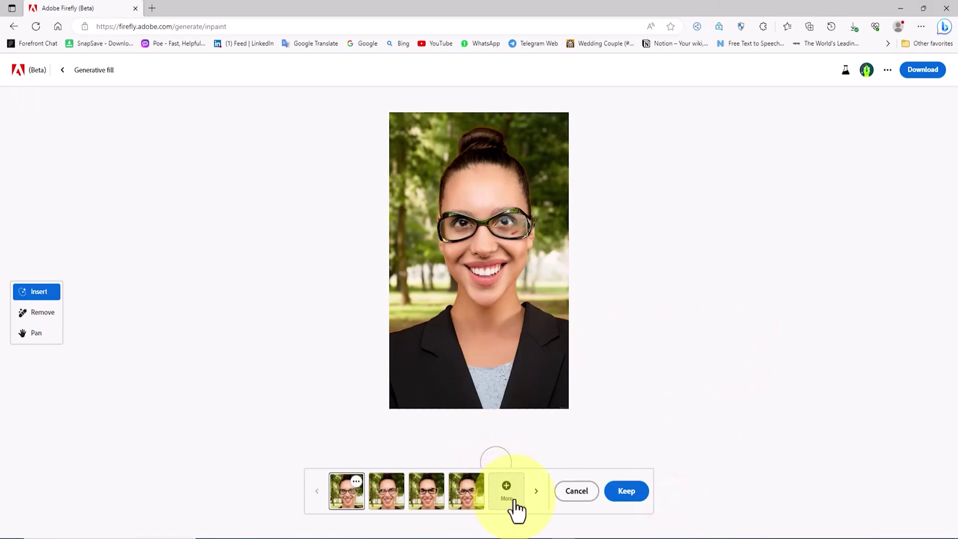
Browse the glasses variations, generate a second batch, and keep the chosen glasses
click(535, 491)
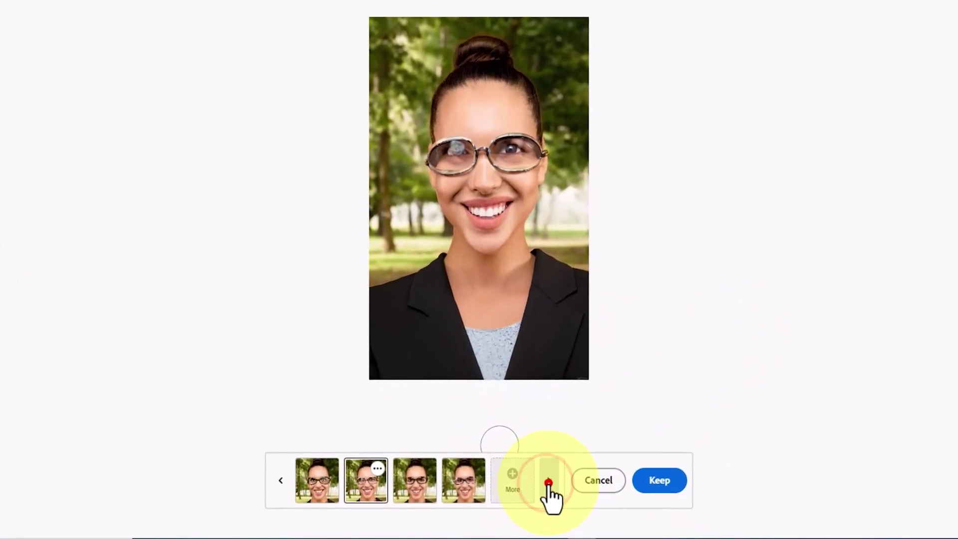
click(549, 481)
click(549, 482)
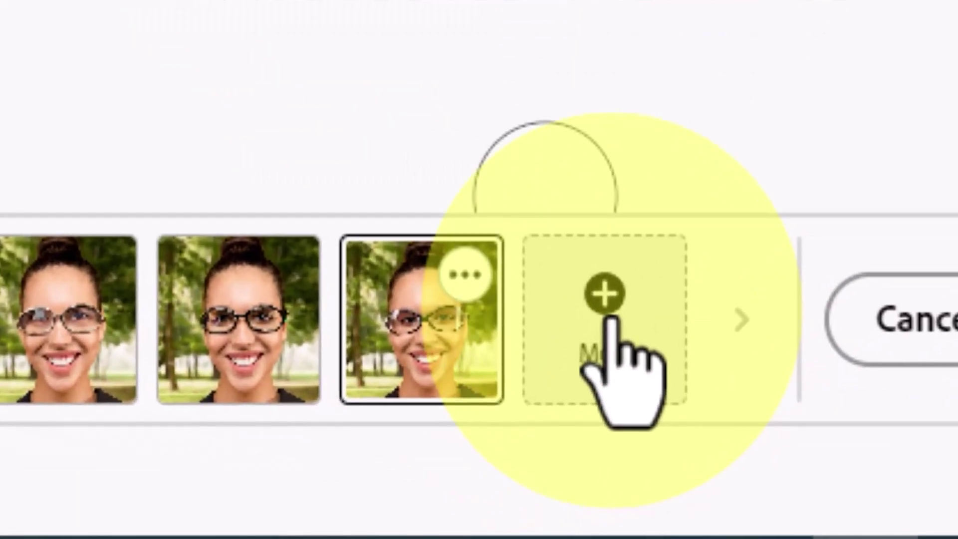
click(514, 477)
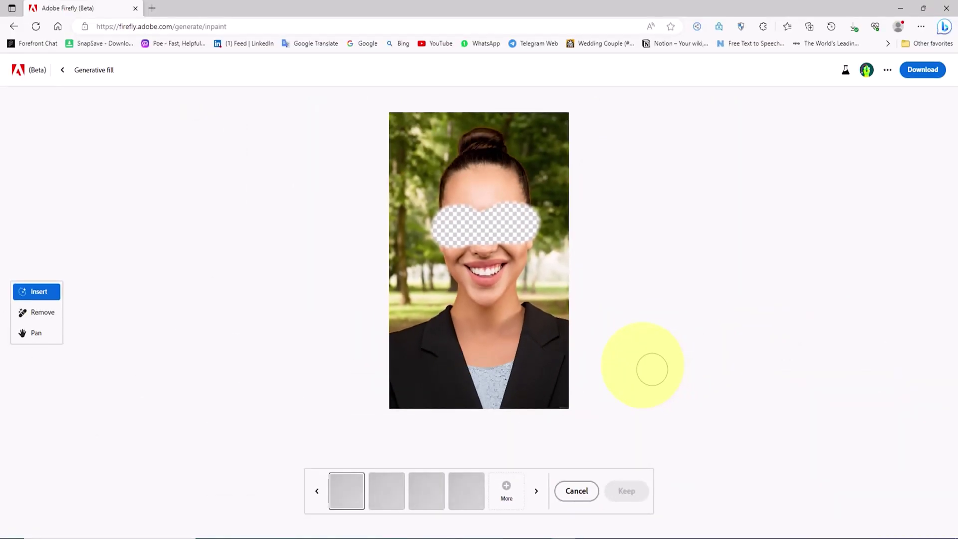
click(536, 491)
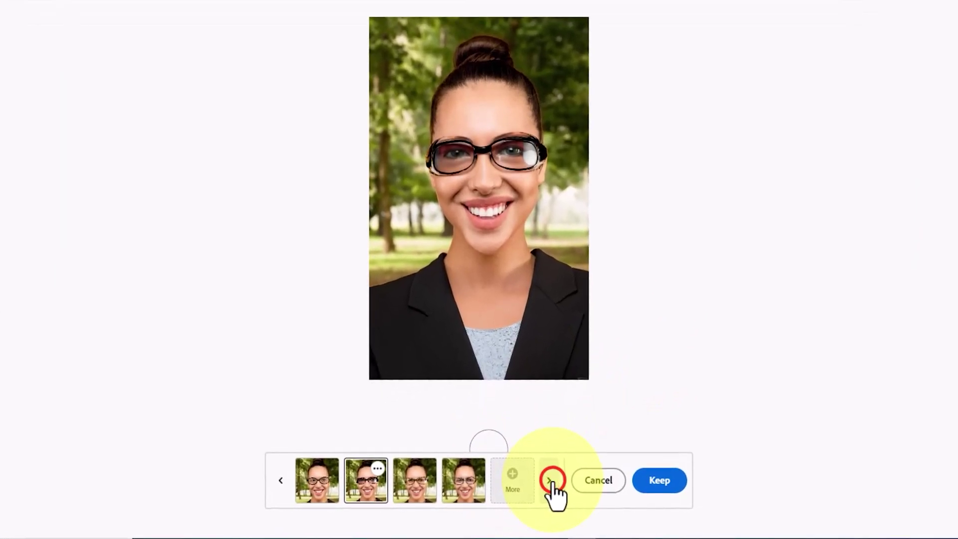
click(551, 481)
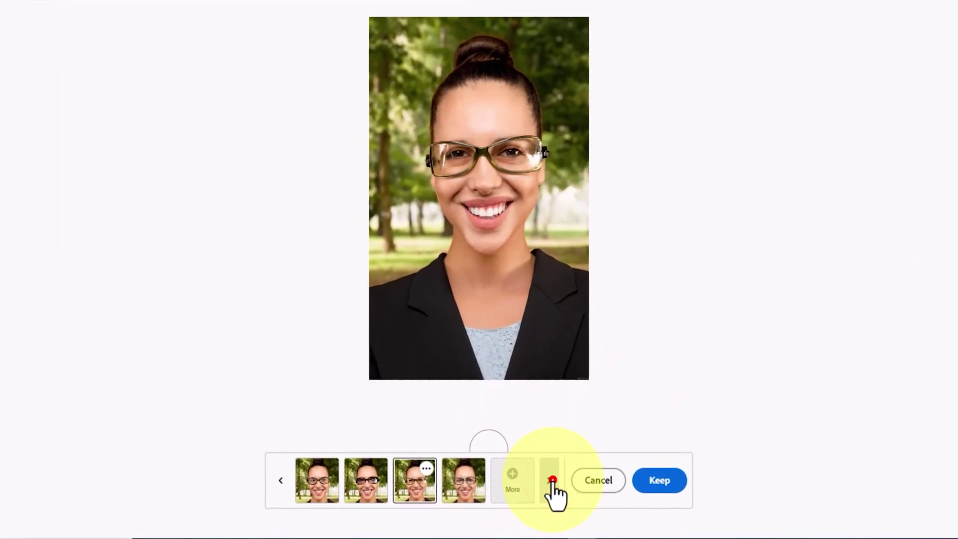
click(552, 481)
click(660, 480)
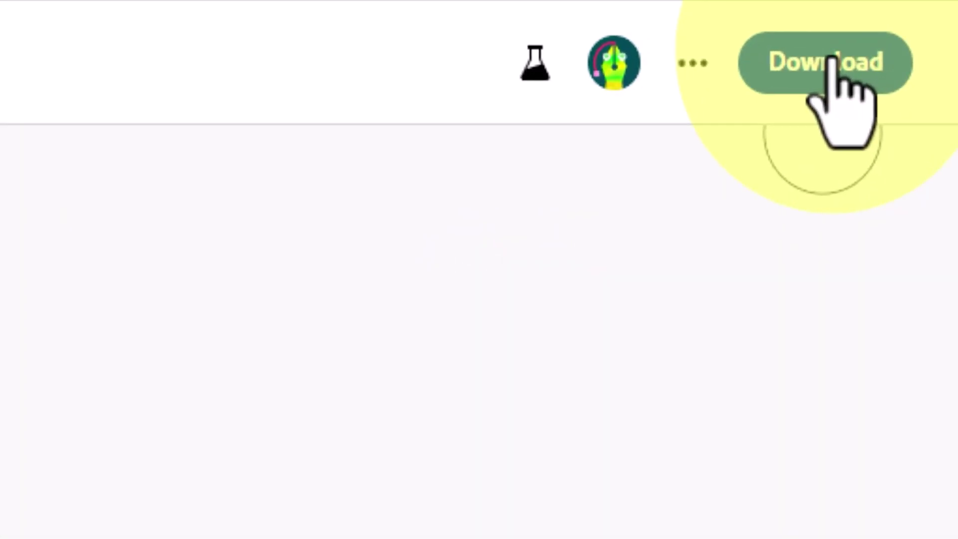
Download the glasses portrait with Content Credentials, then go back to the Generative fill start page
click(925, 68)
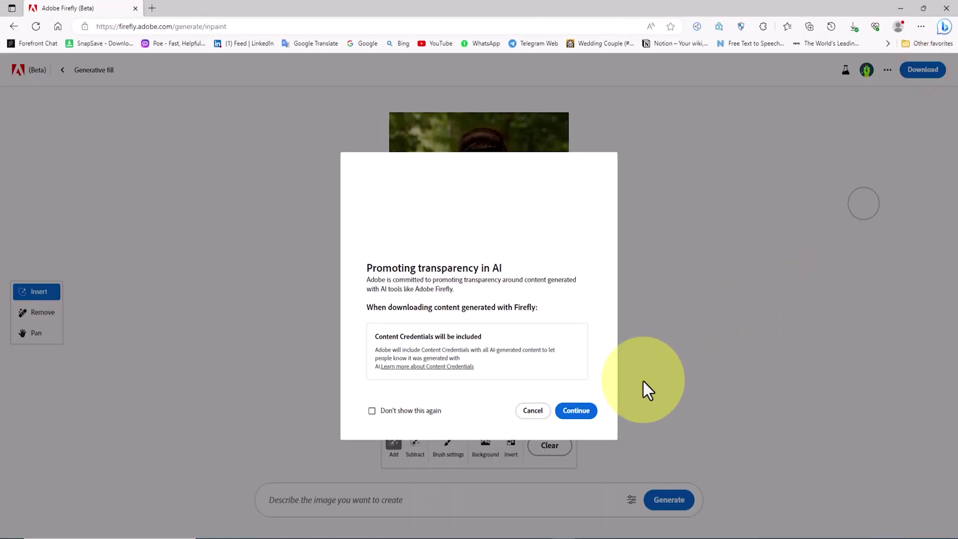
click(576, 412)
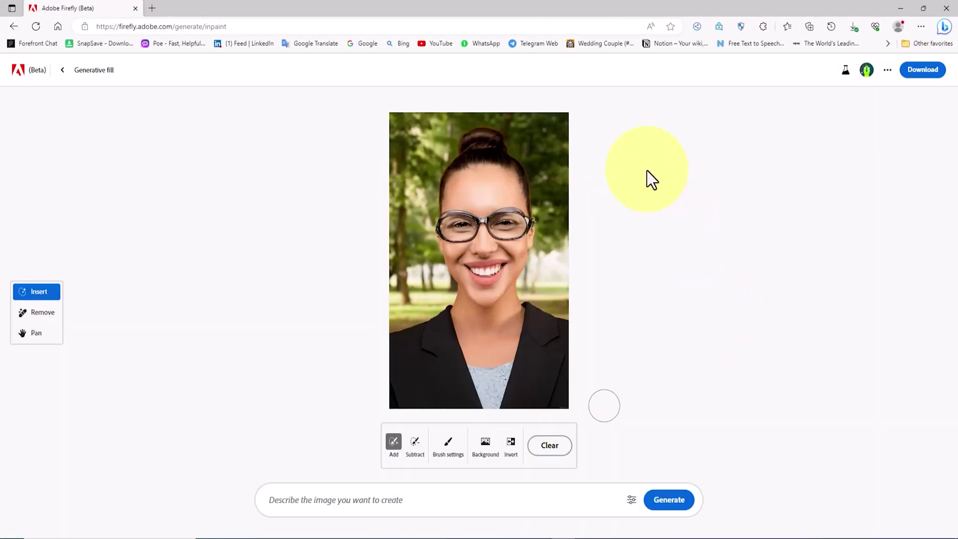
click(637, 154)
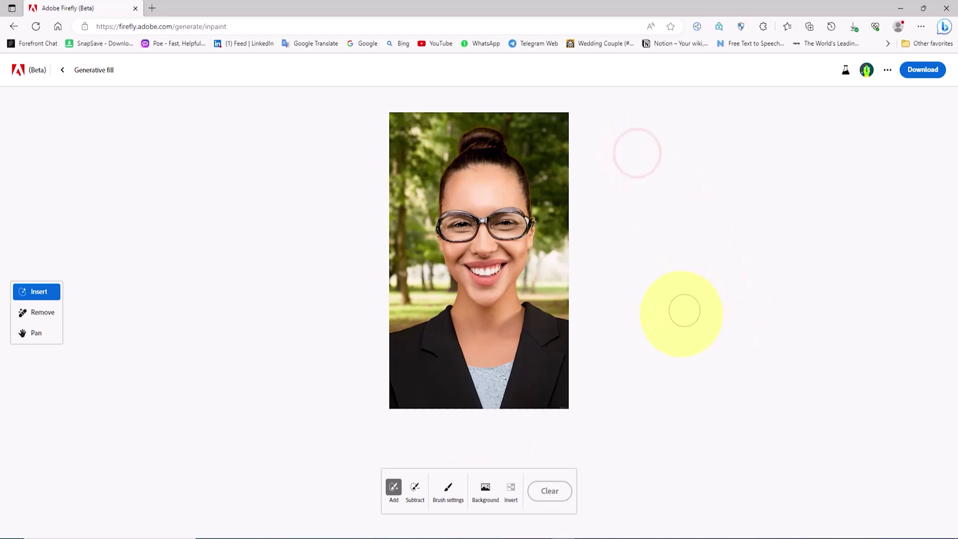
click(61, 71)
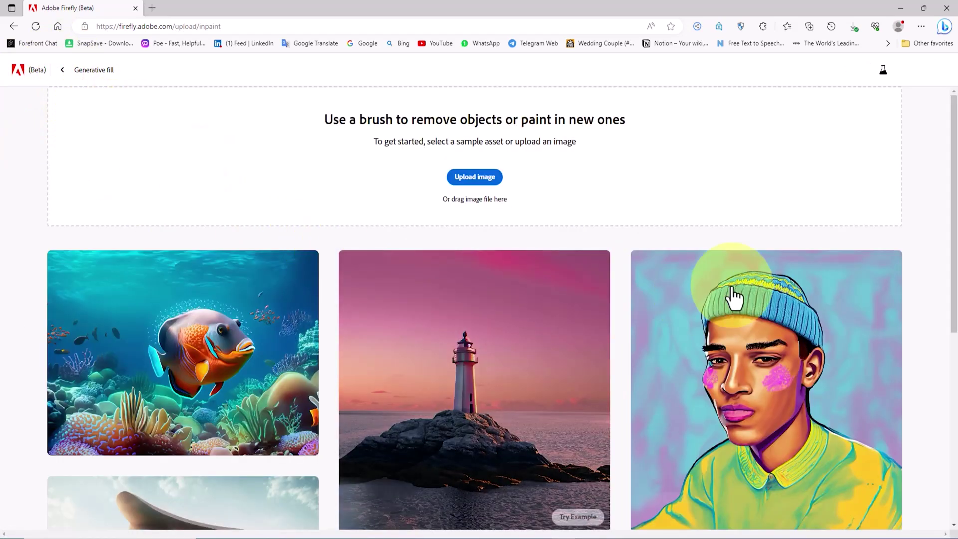
Open the sample portrait of the woman in the orange jacket and auto-select its café background
scroll(753, 299, down, 8)
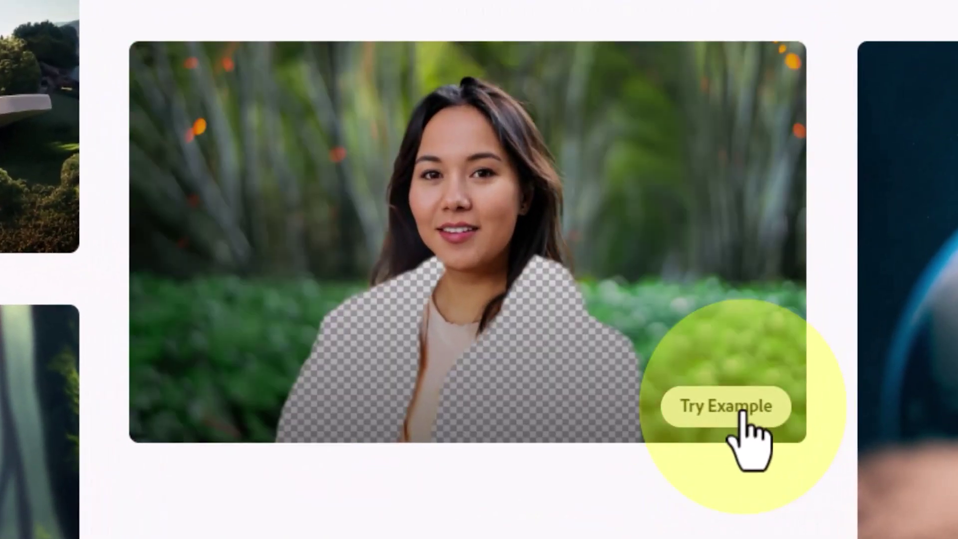
click(724, 409)
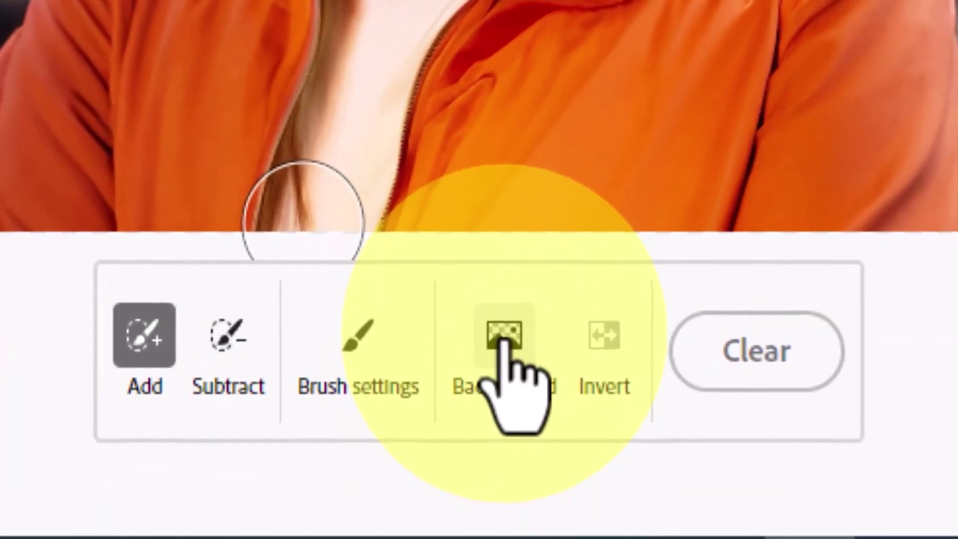
click(503, 335)
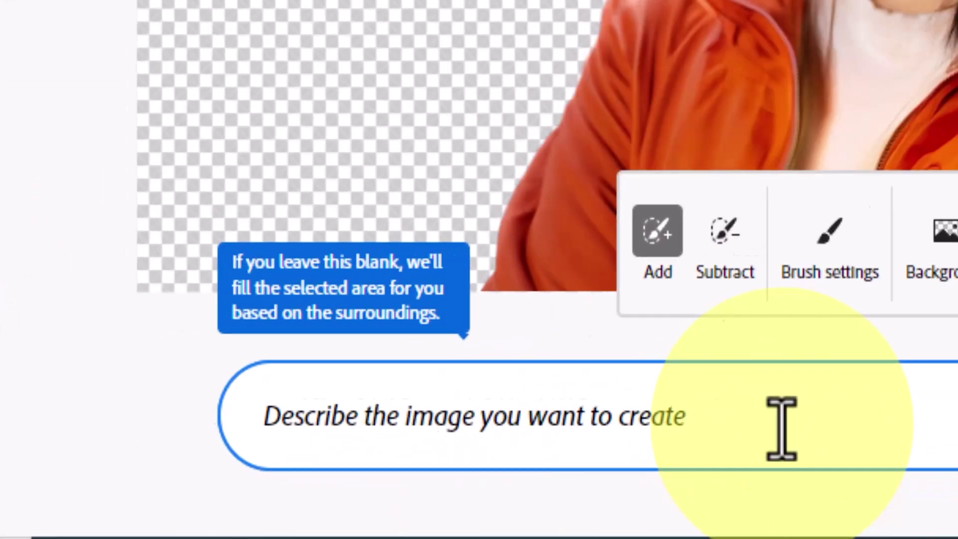
Generate backgrounds from the 'Park' prompt, compare the variations, and keep the fourth blurred green park
text(Park)
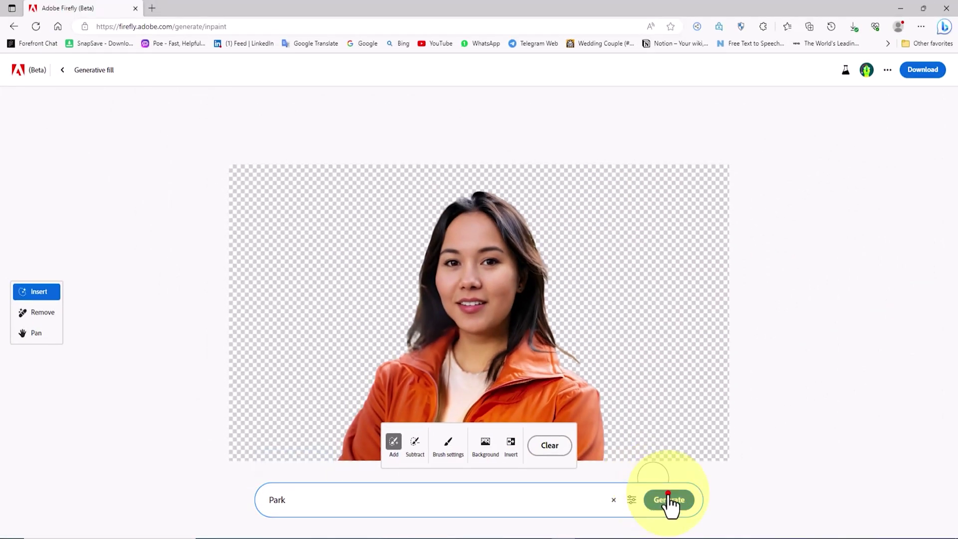
click(669, 500)
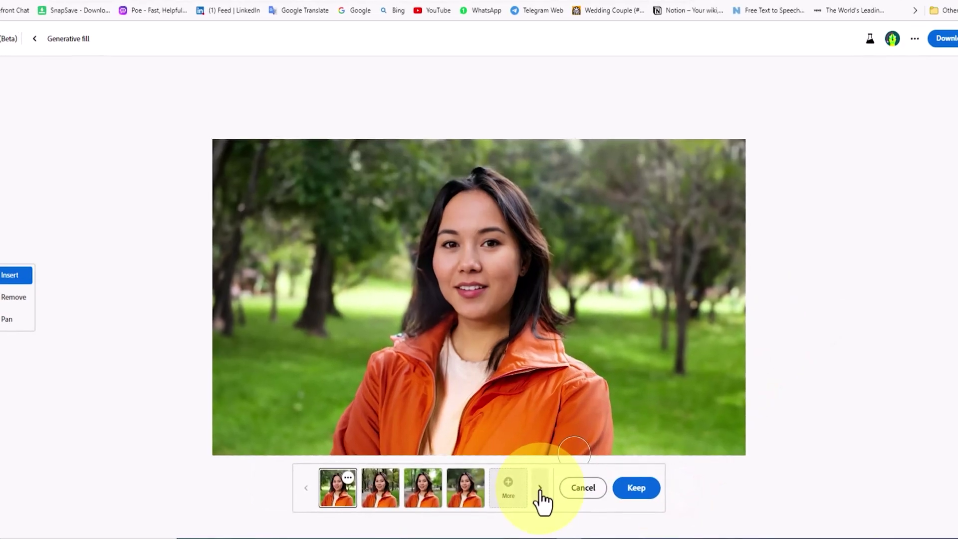
click(535, 494)
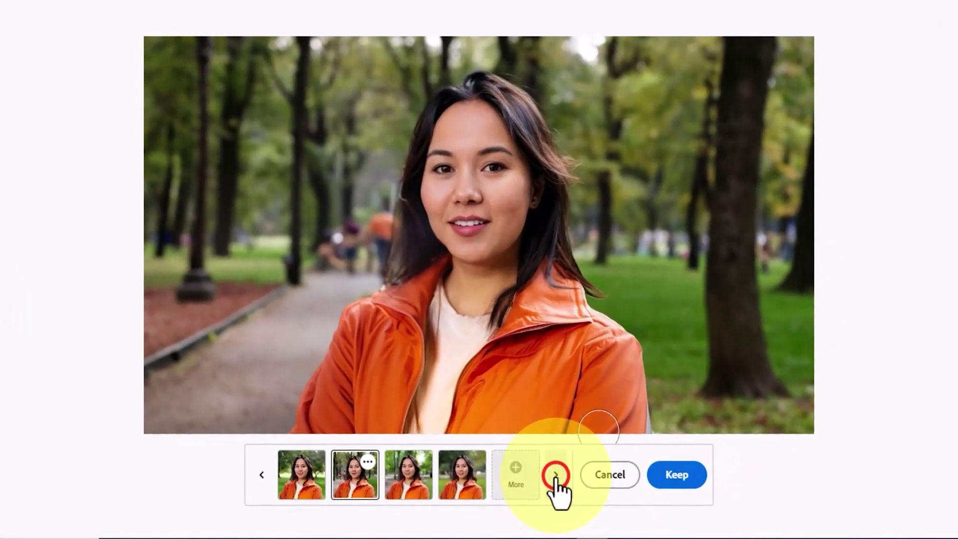
click(535, 494)
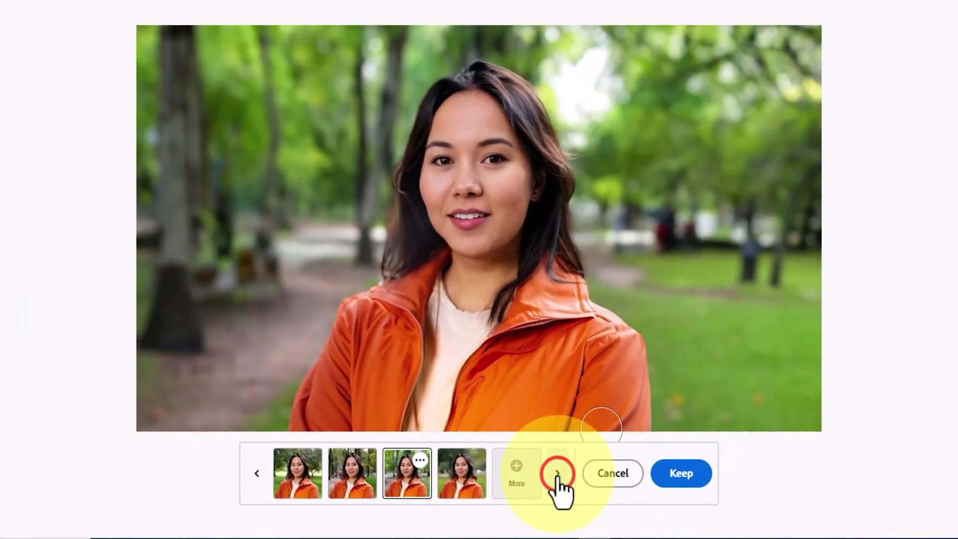
click(557, 474)
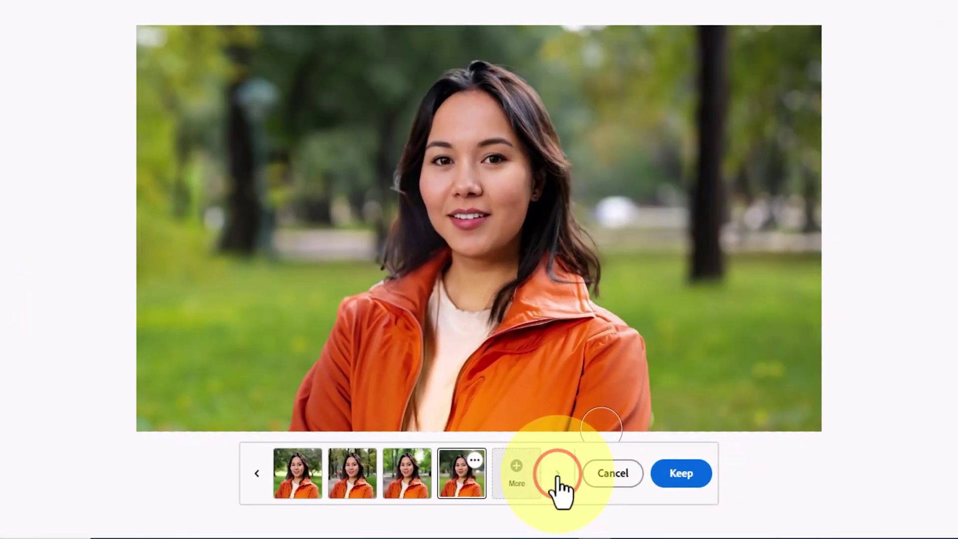
click(257, 474)
click(257, 474)
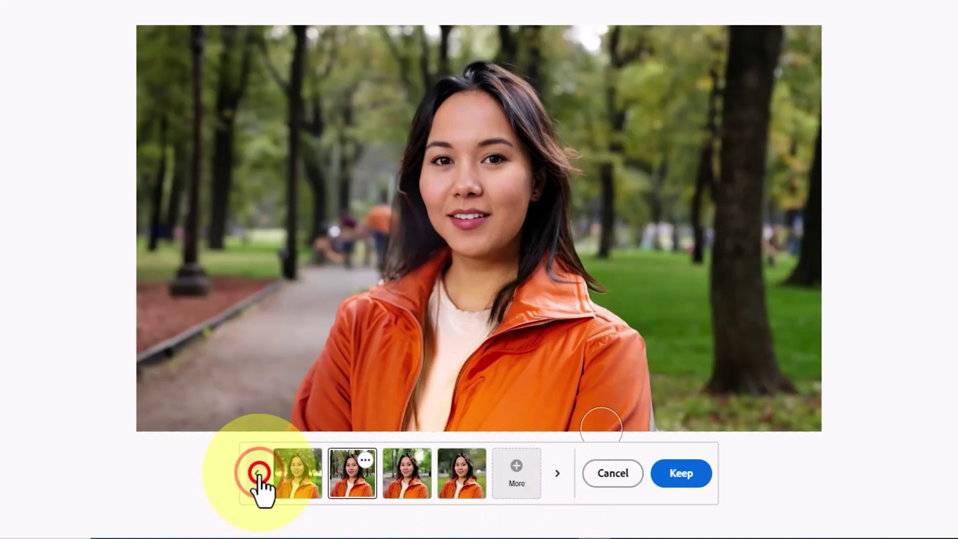
click(258, 473)
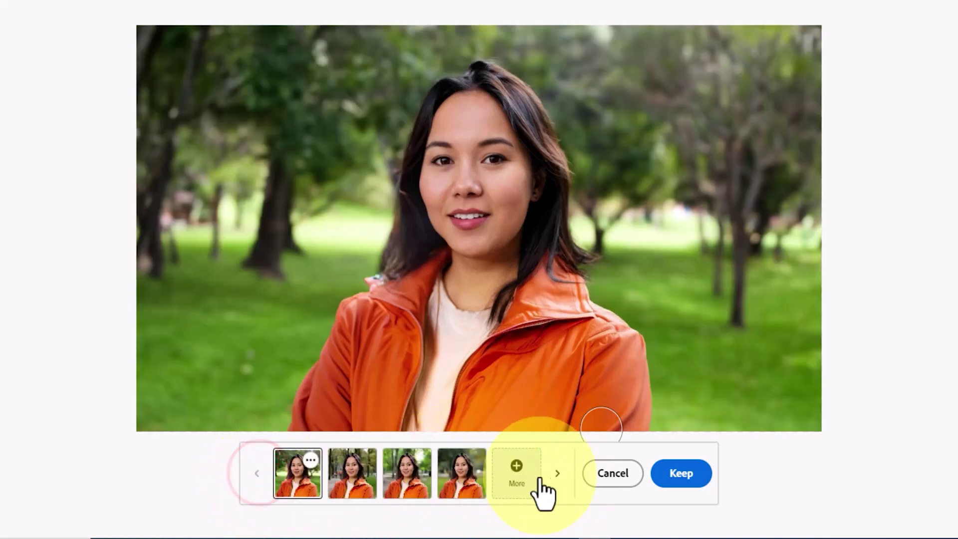
click(566, 472)
click(566, 472)
click(566, 472)
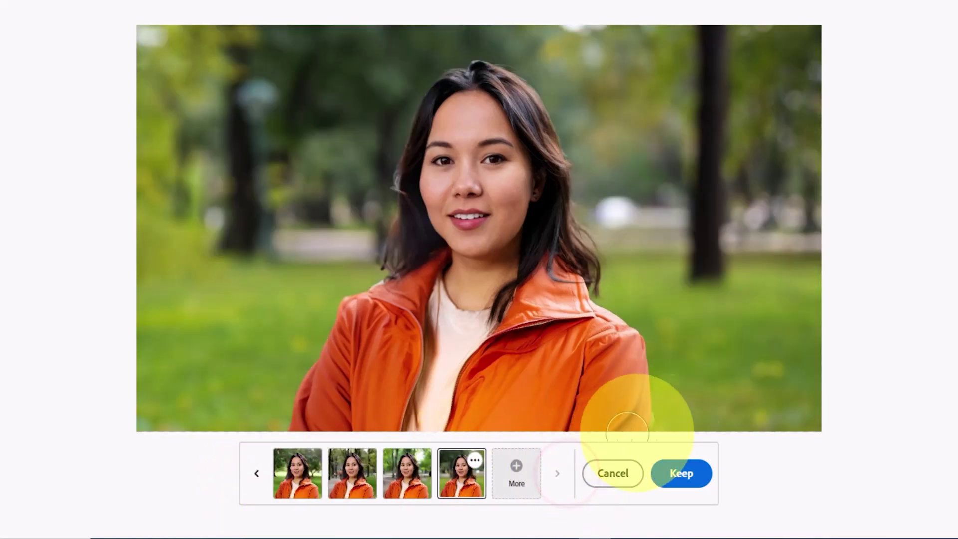
click(689, 474)
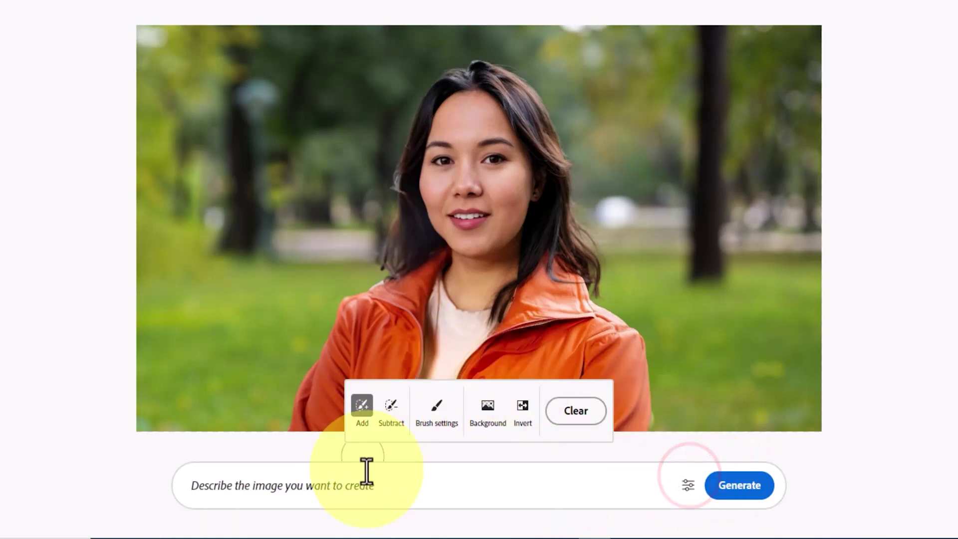
Mask both eyes and generate a fill from the prompt 'Yellow Glass'
mouse_move(442, 168)
mouse_down()
mouse_move(519, 160)
mouse_move(493, 150)
mouse_move(515, 149)
mouse_move(516, 164)
mouse_move(419, 159)
mouse_up()
click(269, 484)
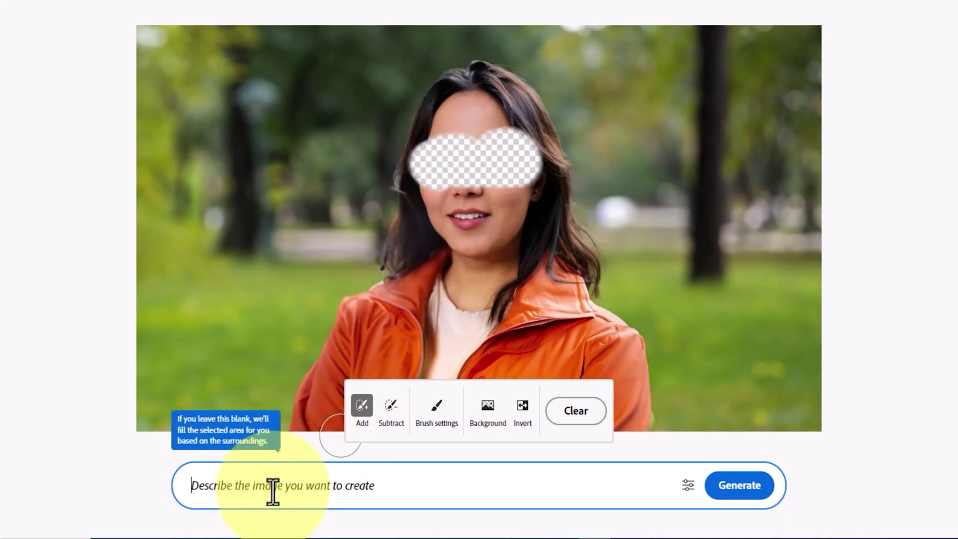
text(Yel)
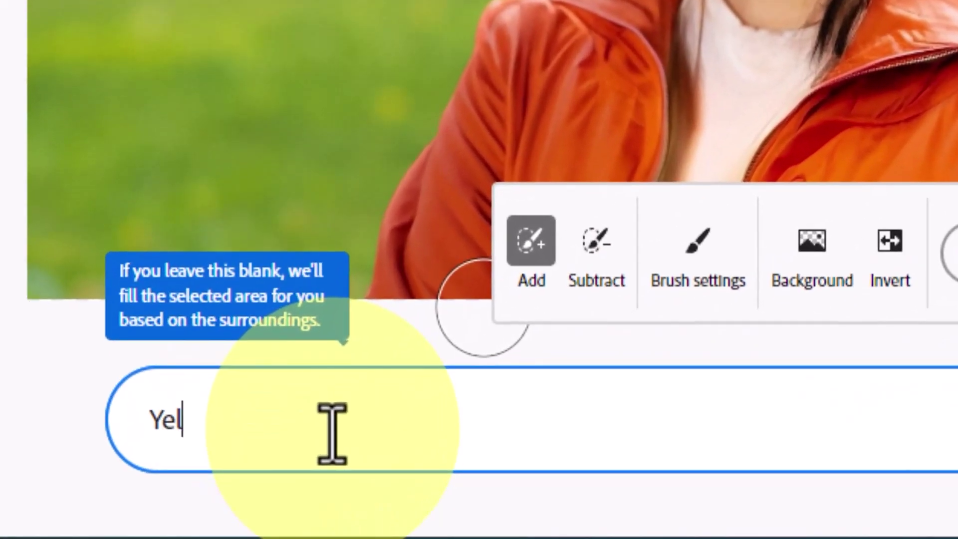
text(low Gla)
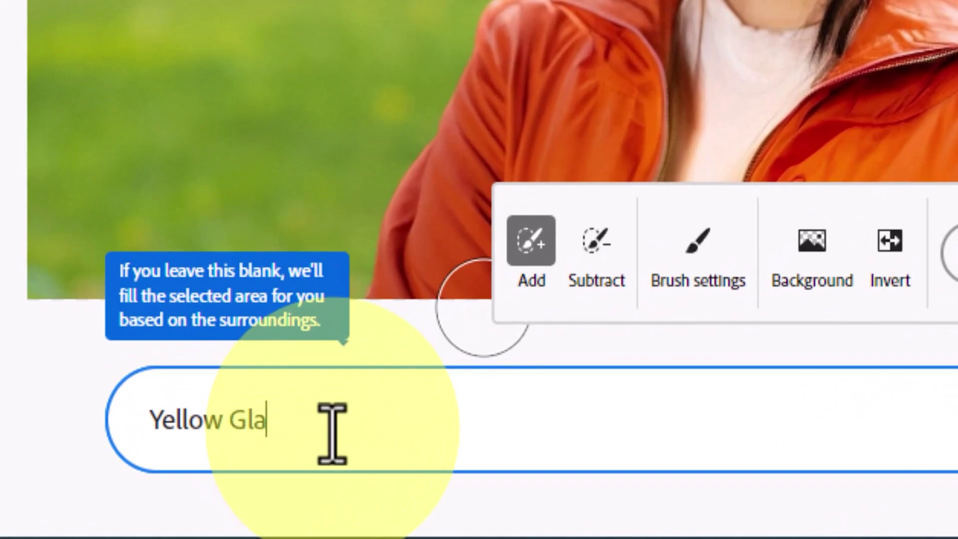
text(ss)
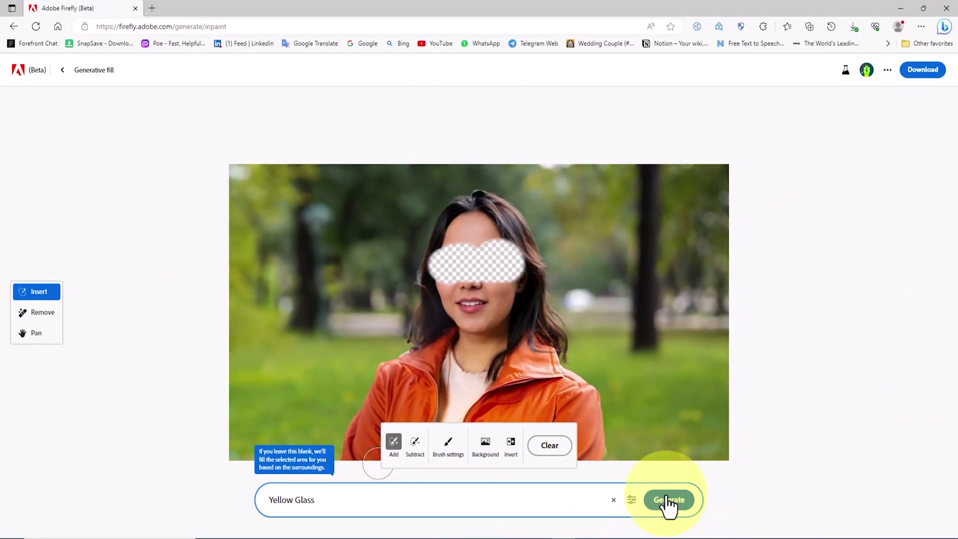
click(667, 502)
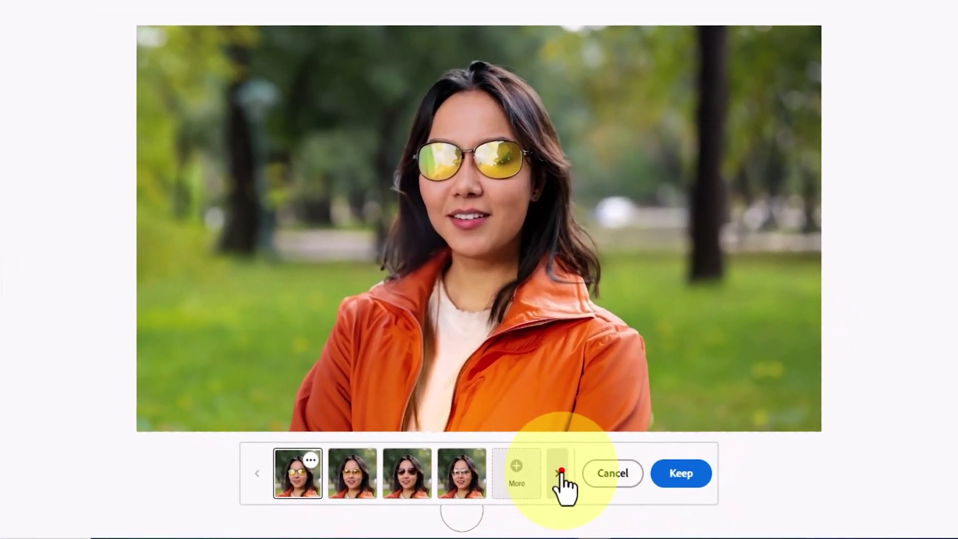
Compare the dark sunglasses and clear-glasses results, then keep the yellow-tinted glasses
click(536, 491)
click(560, 471)
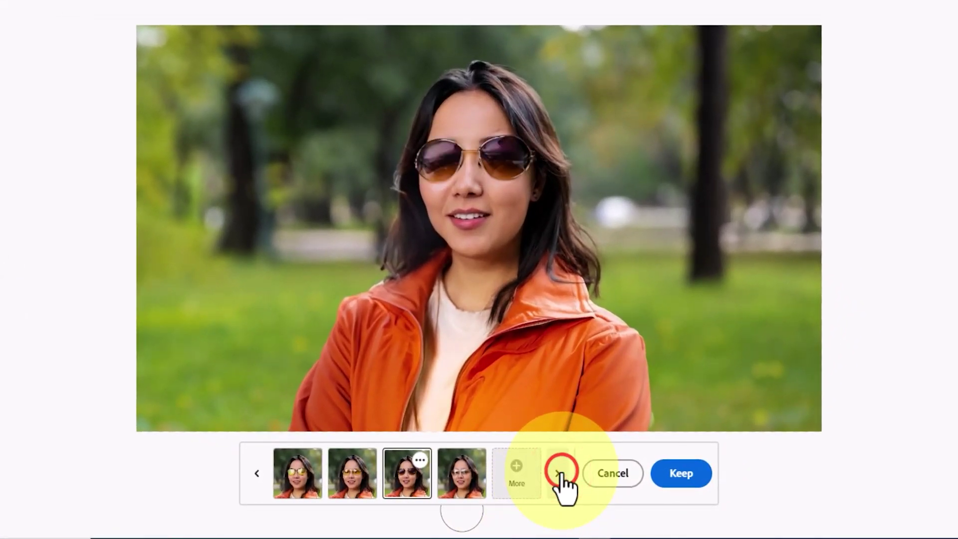
click(560, 471)
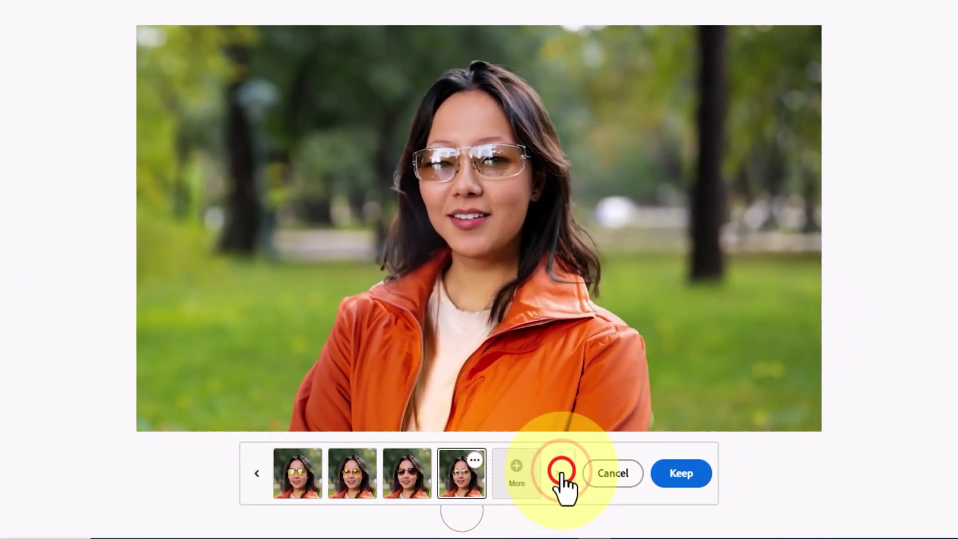
click(256, 472)
click(256, 473)
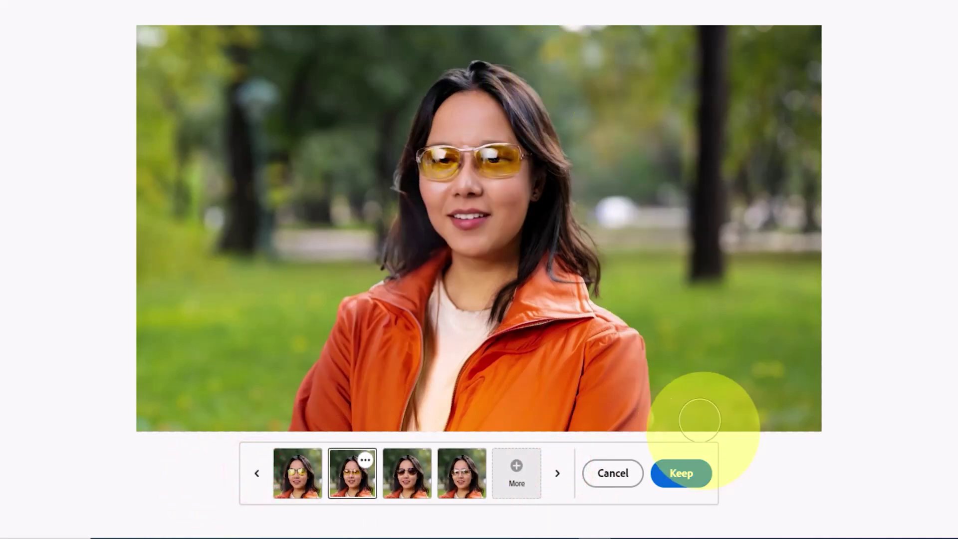
click(682, 474)
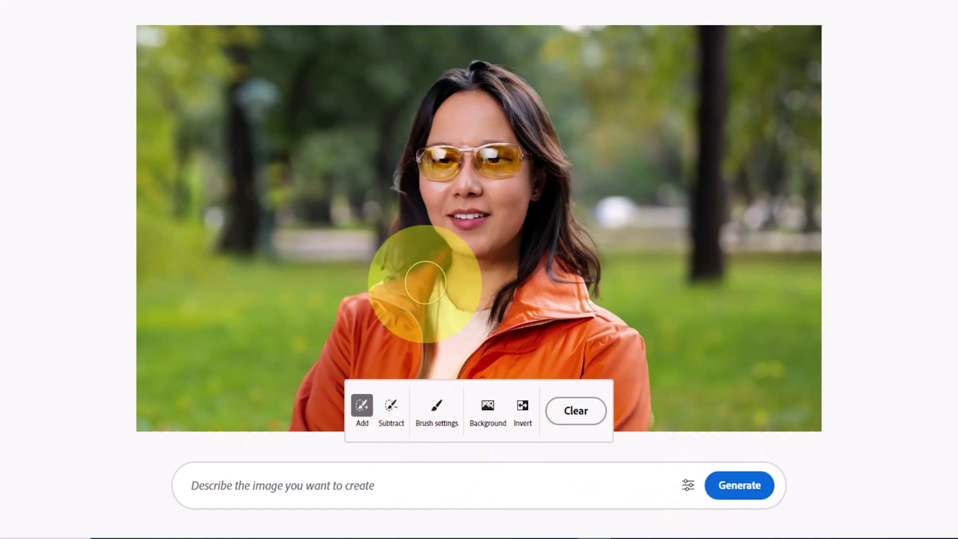
Mask the orange jacket and right shoulder and generate clothing from the prompt 'Black Suite'
mouse_move(439, 267)
mouse_down()
mouse_move(336, 326)
mouse_move(303, 401)
mouse_move(308, 432)
mouse_up()
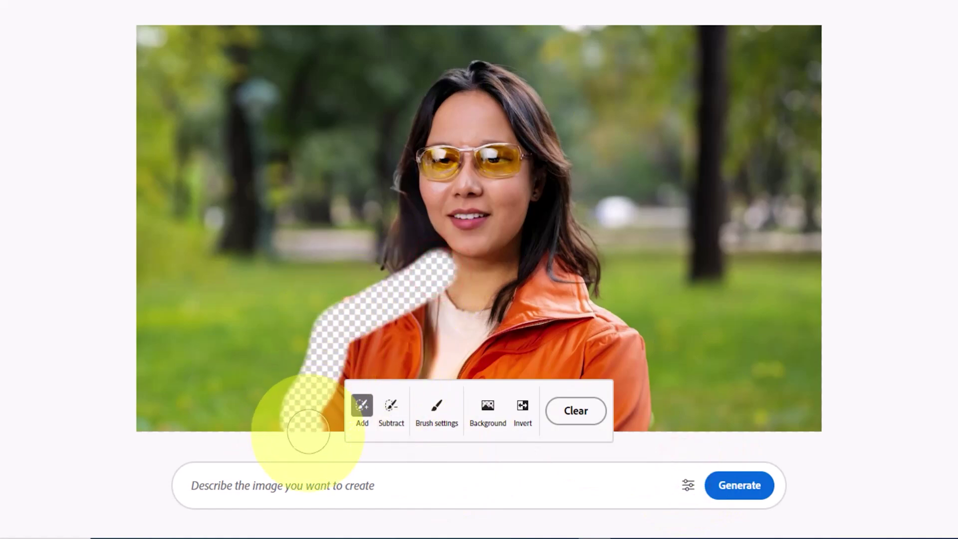
scroll(450, 267, down, 3)
scroll(456, 270, up, 1)
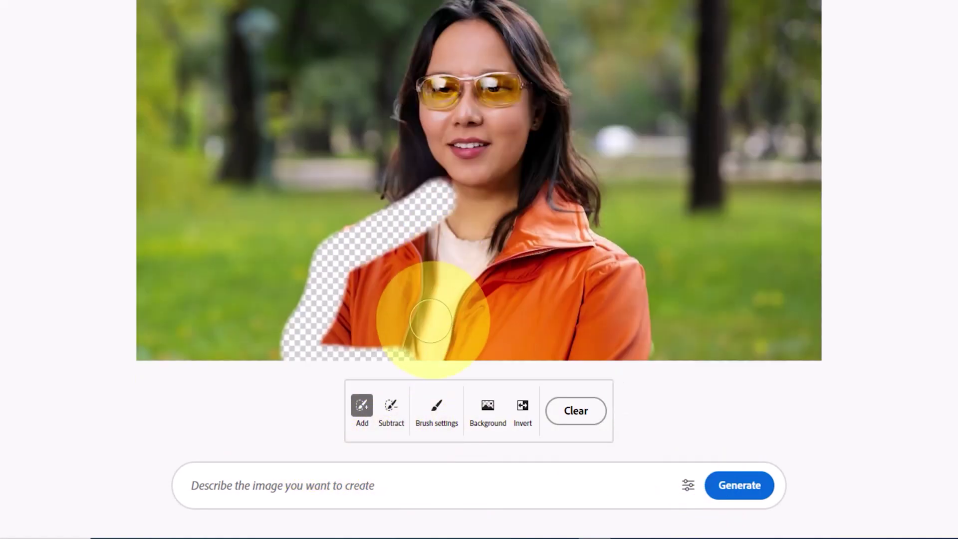
mouse_move(293, 343)
mouse_down()
mouse_move(624, 355)
mouse_move(645, 339)
mouse_move(628, 273)
mouse_move(565, 197)
mouse_move(511, 217)
mouse_move(457, 218)
mouse_move(597, 270)
mouse_move(586, 317)
mouse_move(408, 345)
mouse_move(355, 277)
mouse_move(469, 234)
mouse_move(569, 263)
mouse_move(531, 309)
mouse_move(354, 342)
mouse_move(384, 321)
mouse_up()
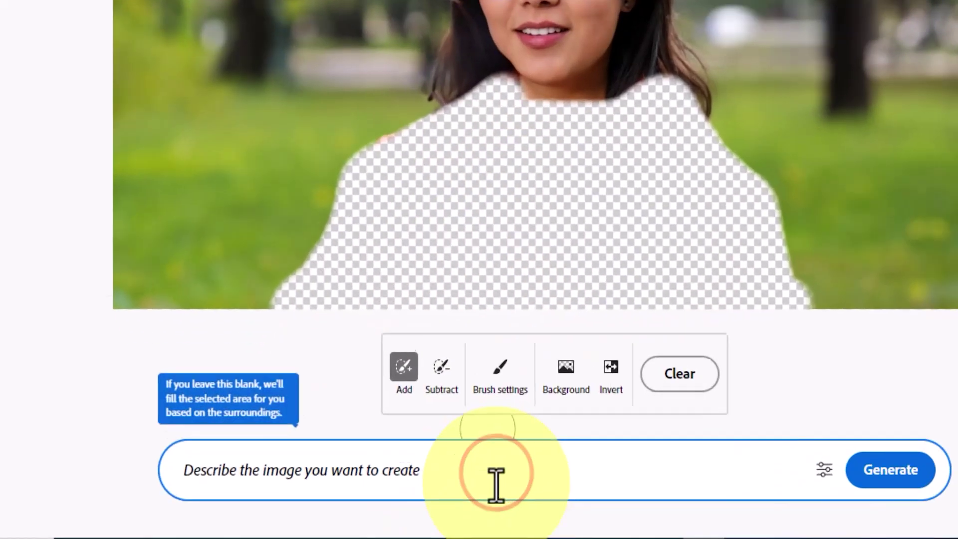
text(Black)
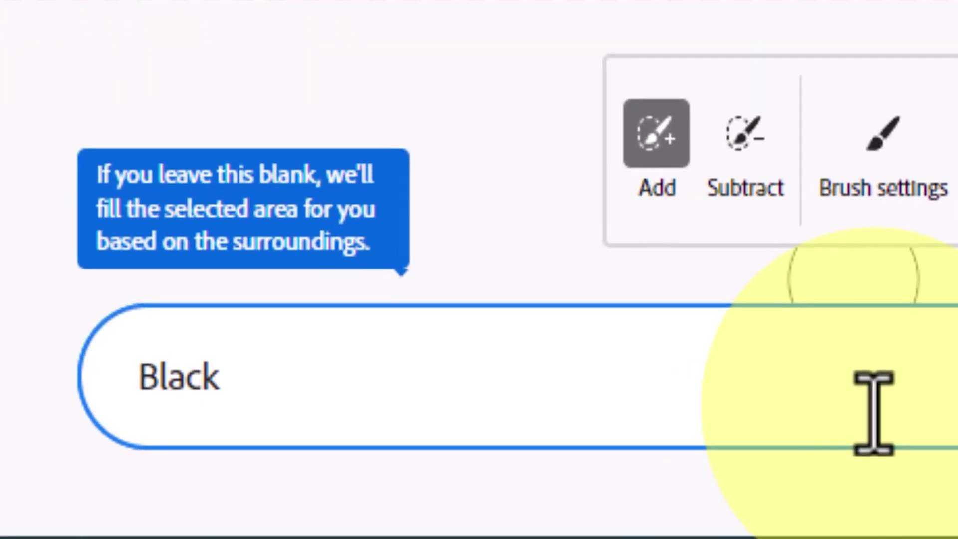
text( Suite)
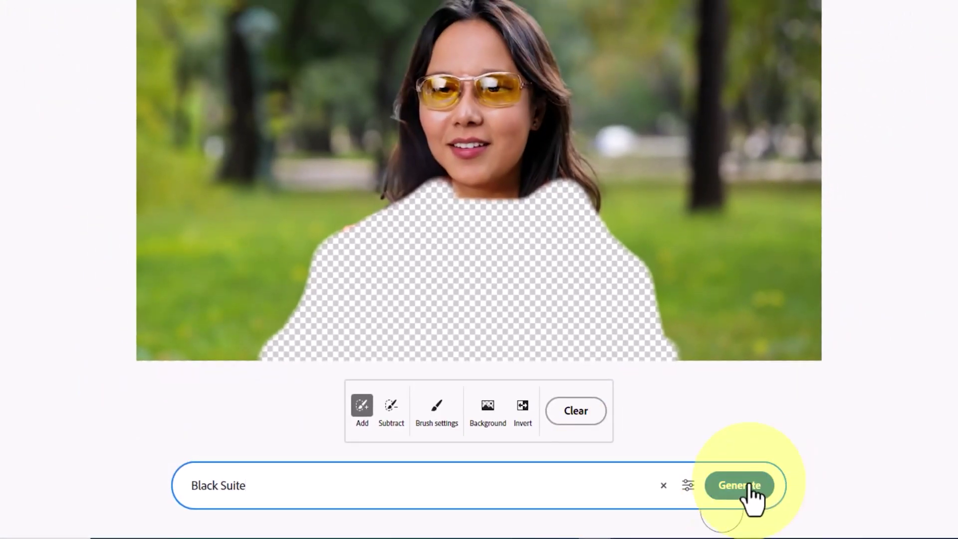
click(749, 487)
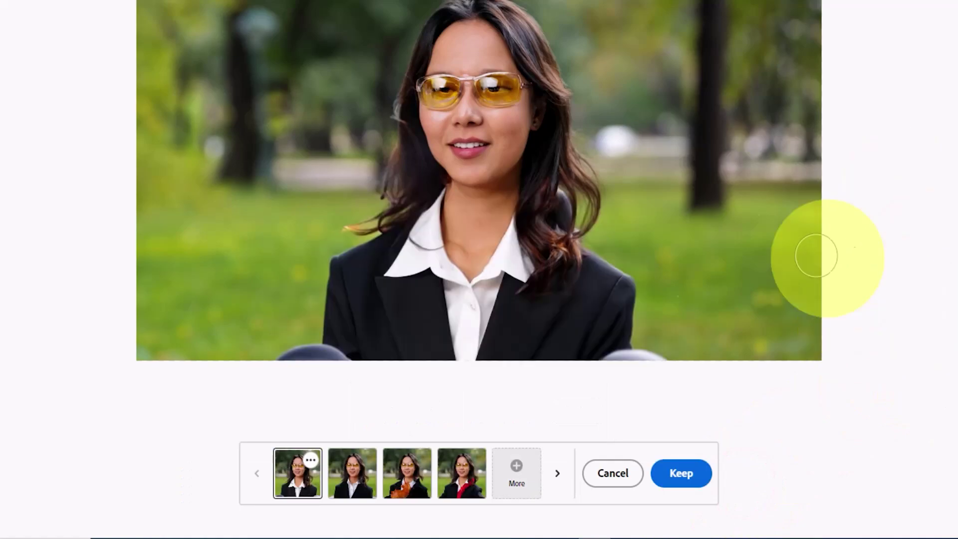
Compare the autumn-leaves, red-scarf and suit variations, and keep the black suit with white shirt
click(557, 478)
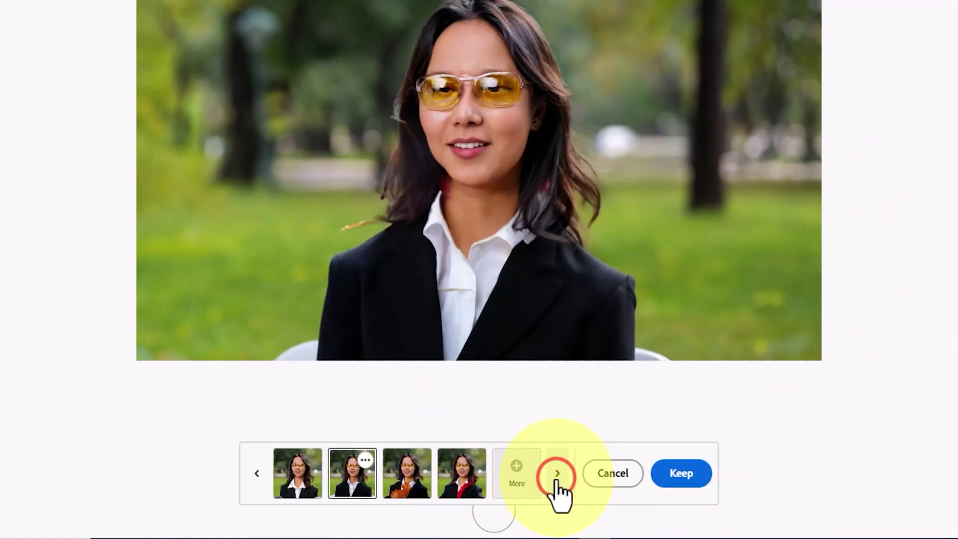
click(557, 478)
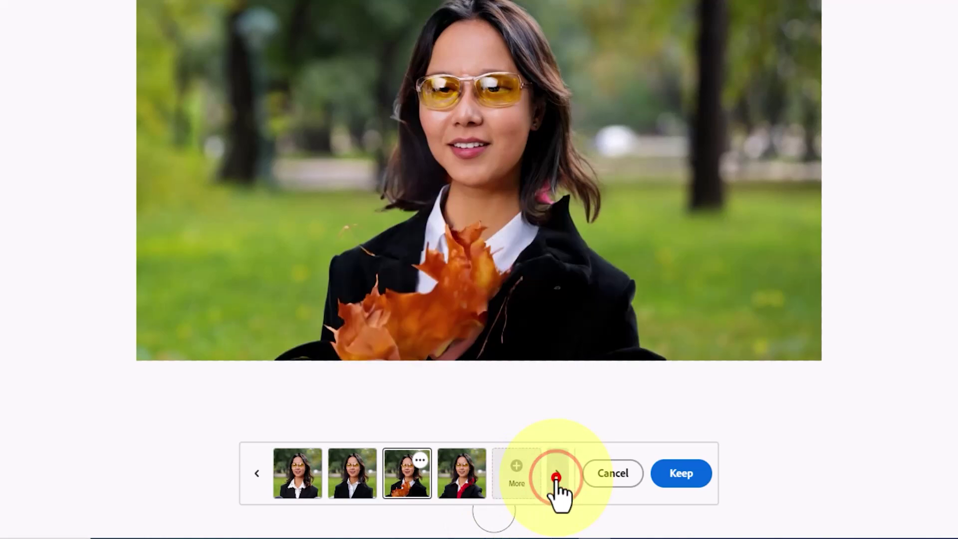
click(556, 478)
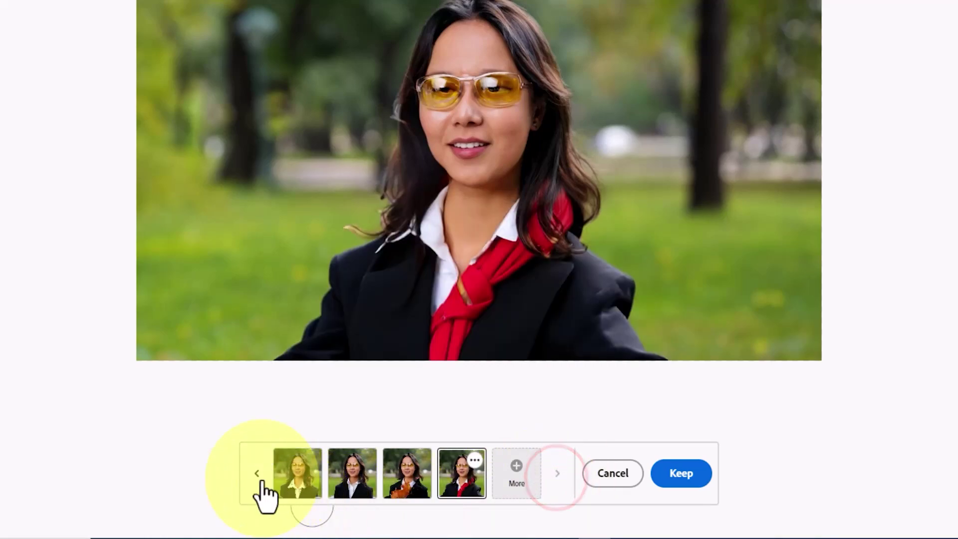
click(248, 473)
click(247, 474)
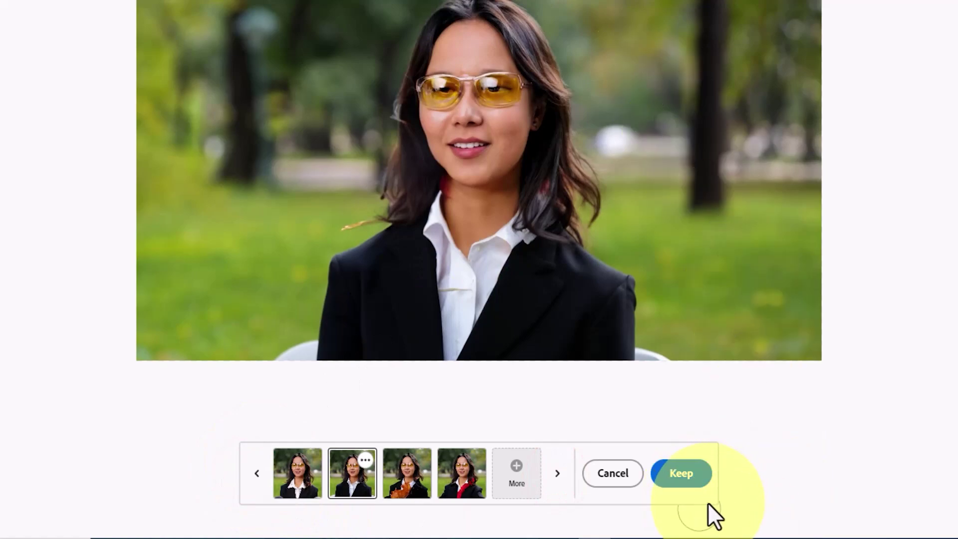
click(255, 475)
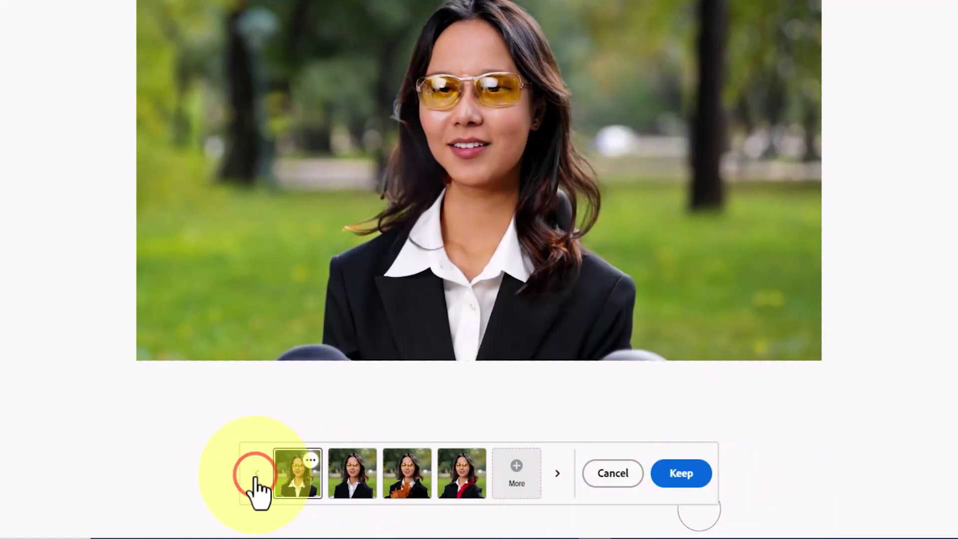
click(558, 473)
click(697, 480)
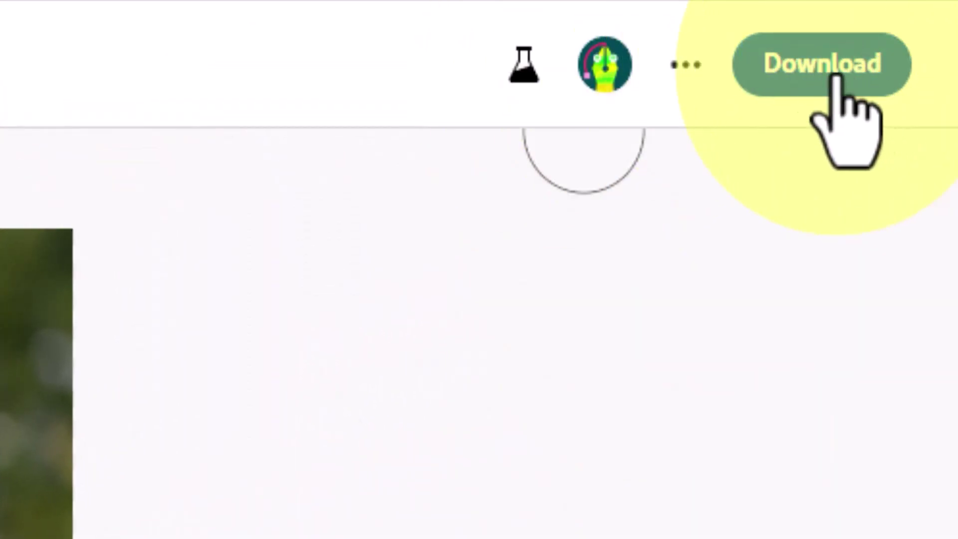
Download the suited portrait with Content Credentials and return to the Generative fill start page
click(836, 80)
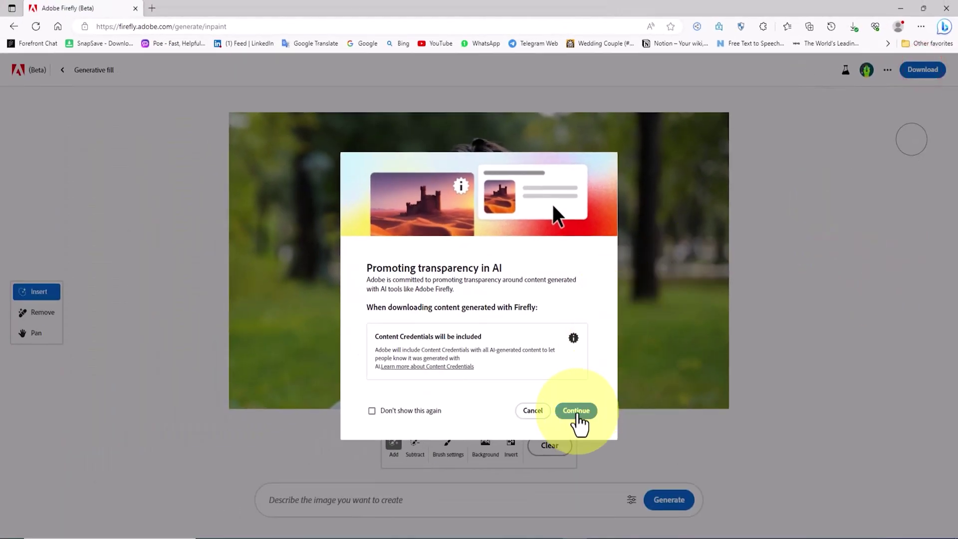
click(576, 411)
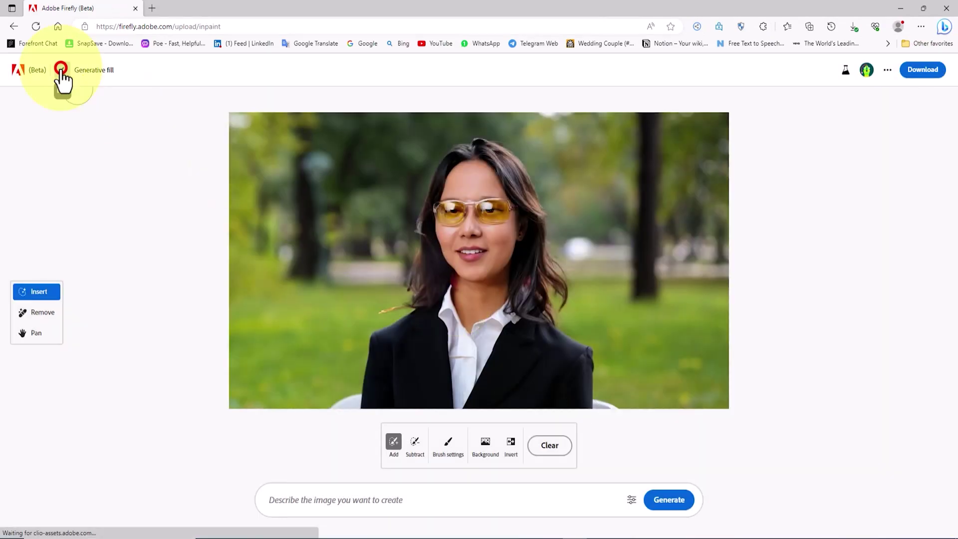
click(61, 70)
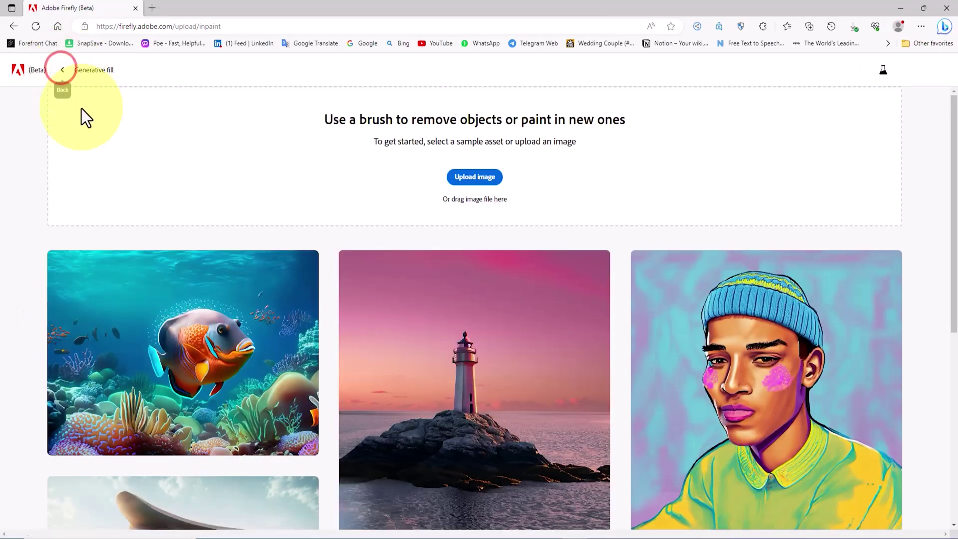
click(61, 70)
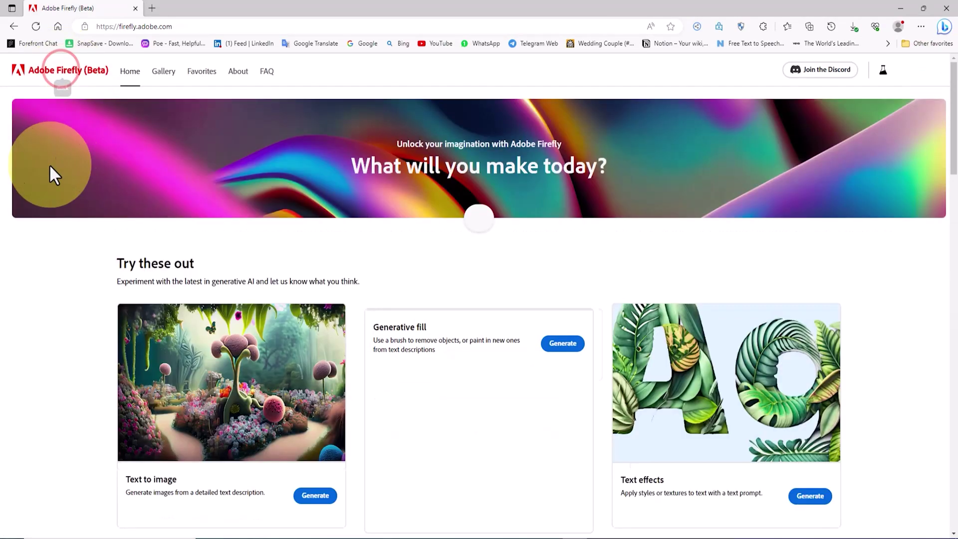
drag(953, 102, 953, 139)
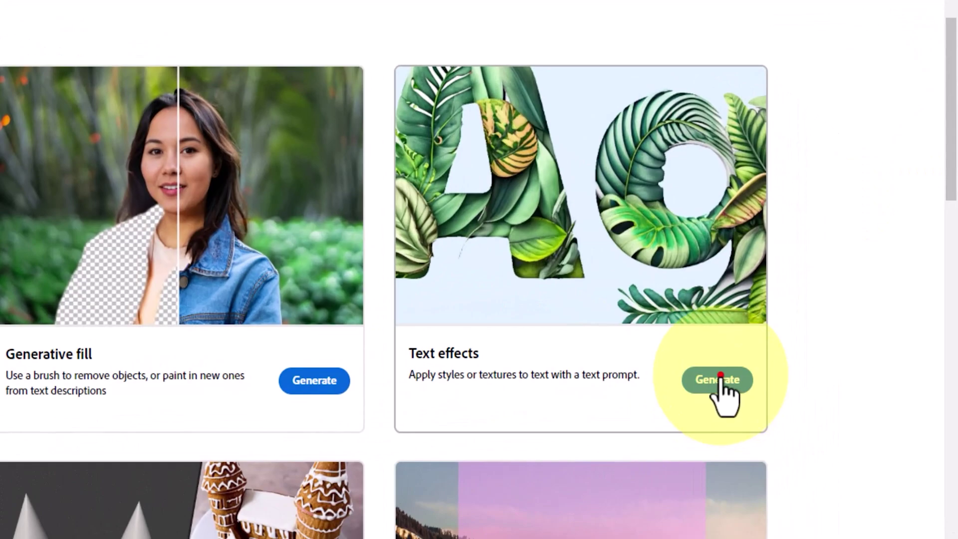
click(720, 381)
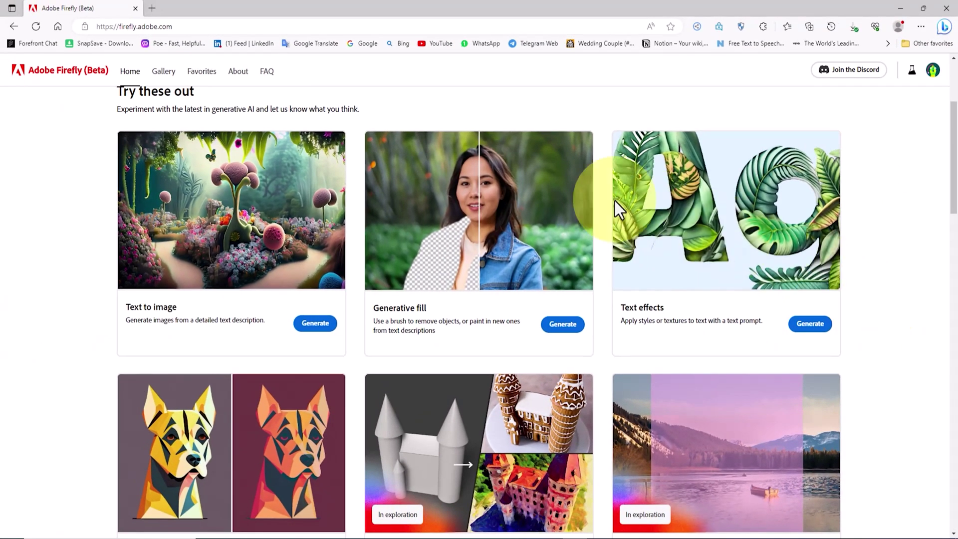
scroll(506, 172, up, 4)
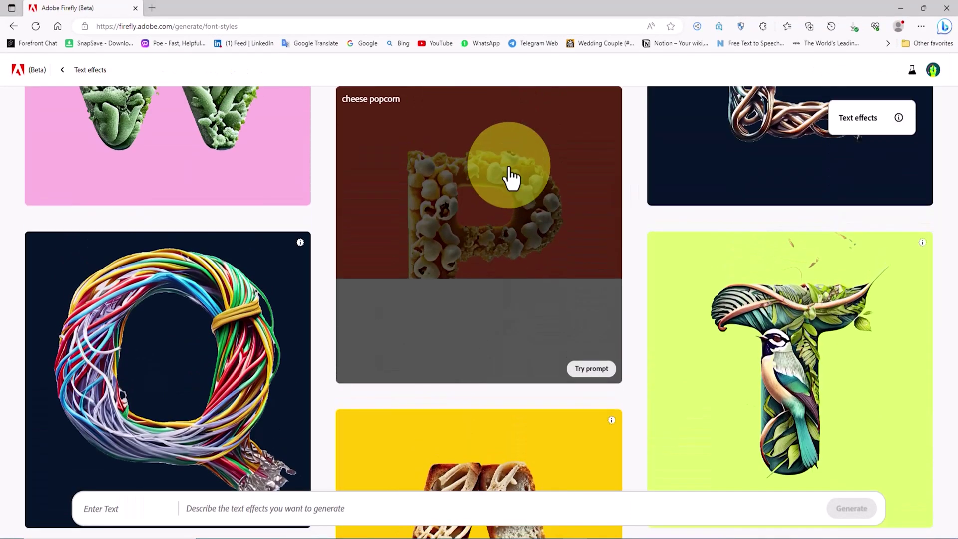
scroll(511, 180, up, 5)
scroll(529, 203, down, 12)
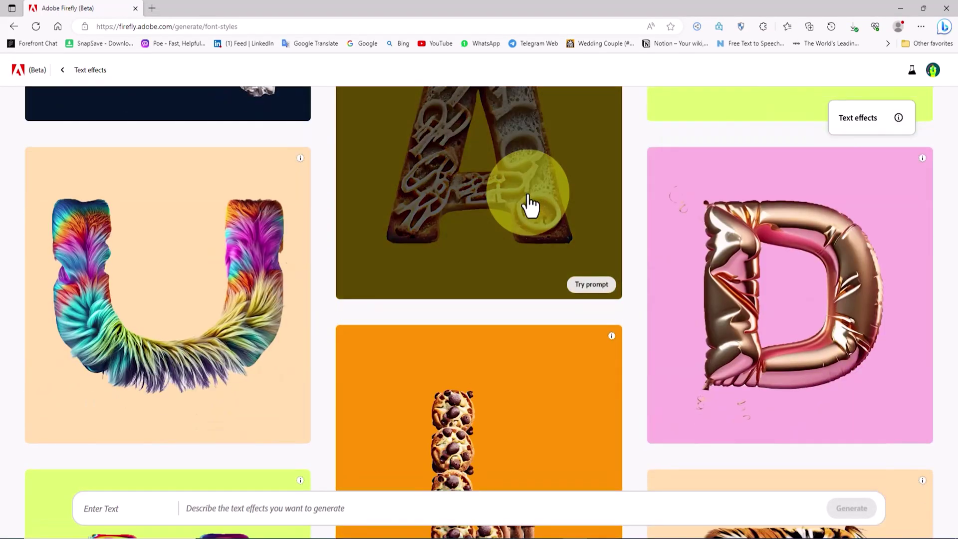
scroll(529, 198, down, 4)
scroll(529, 198, up, 8)
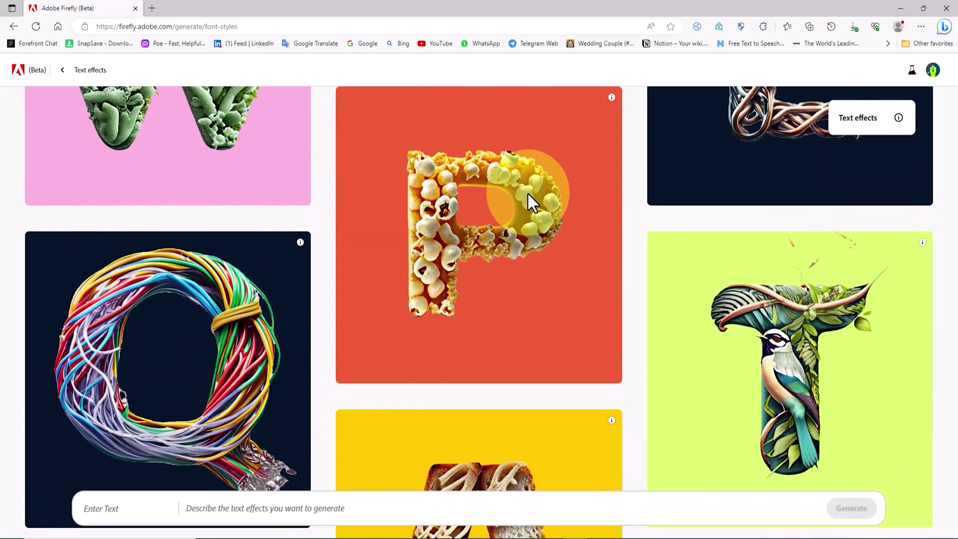
scroll(529, 197, up, 8)
scroll(534, 217, down, 5)
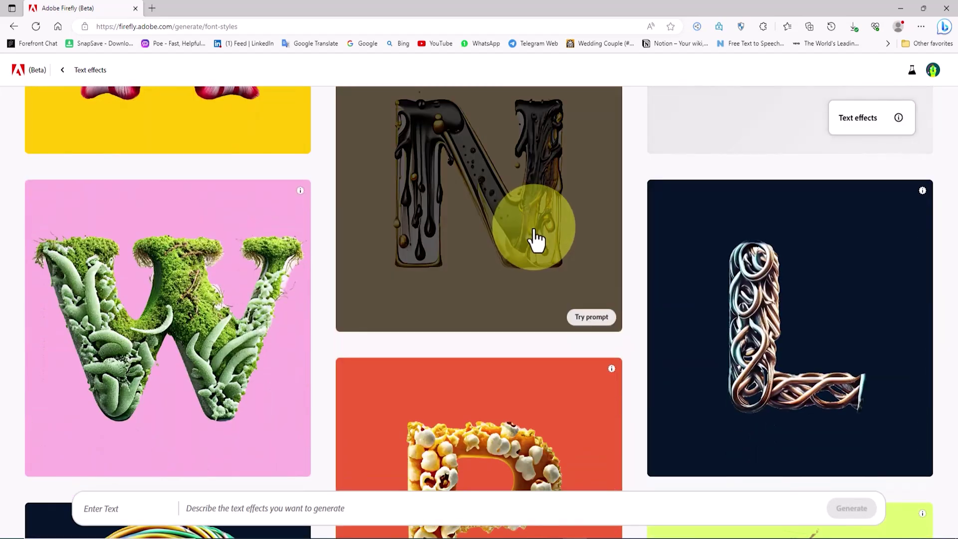
scroll(505, 268, up, 1)
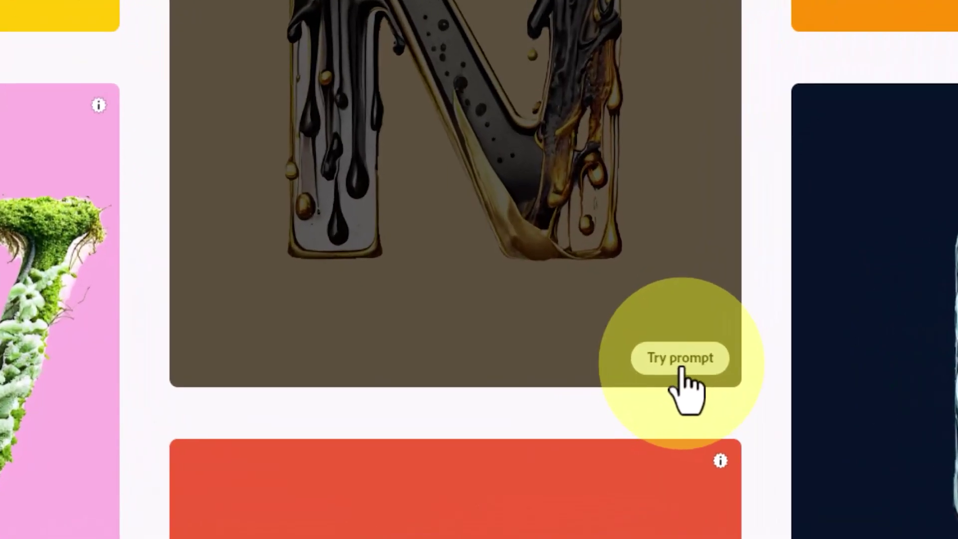
Start from the black-and-gold dripping paint example and replace 'Firefly' with 'IMAN'
click(597, 383)
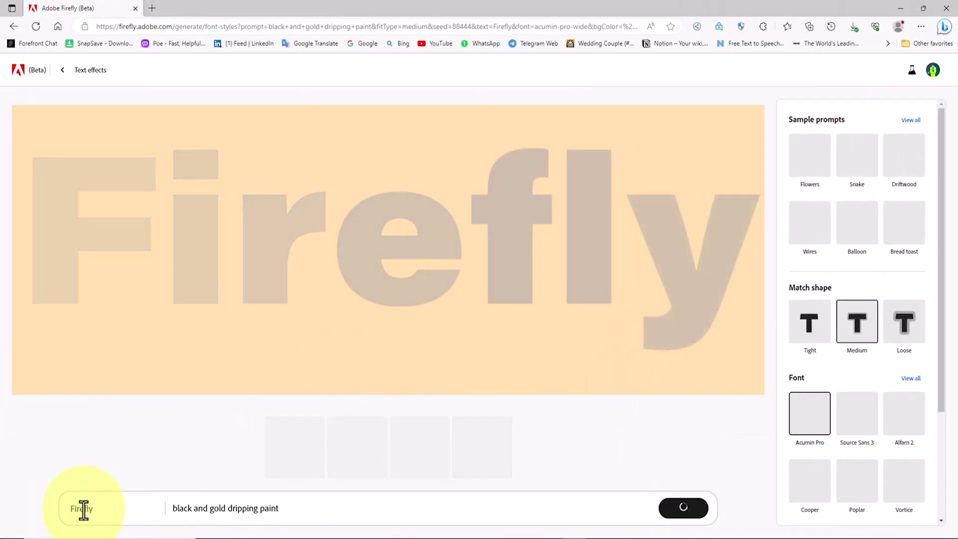
double_click(104, 508)
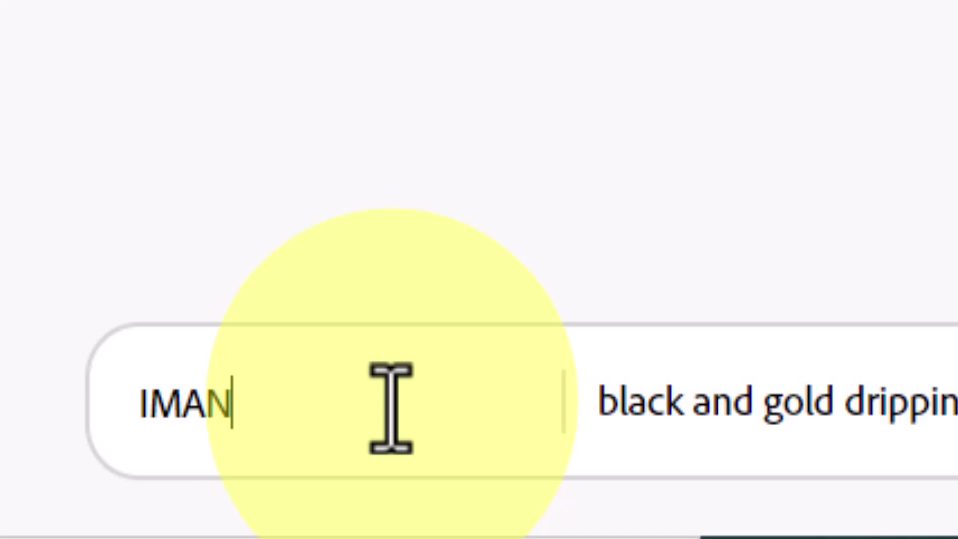
text(IMAN)
key(Return)
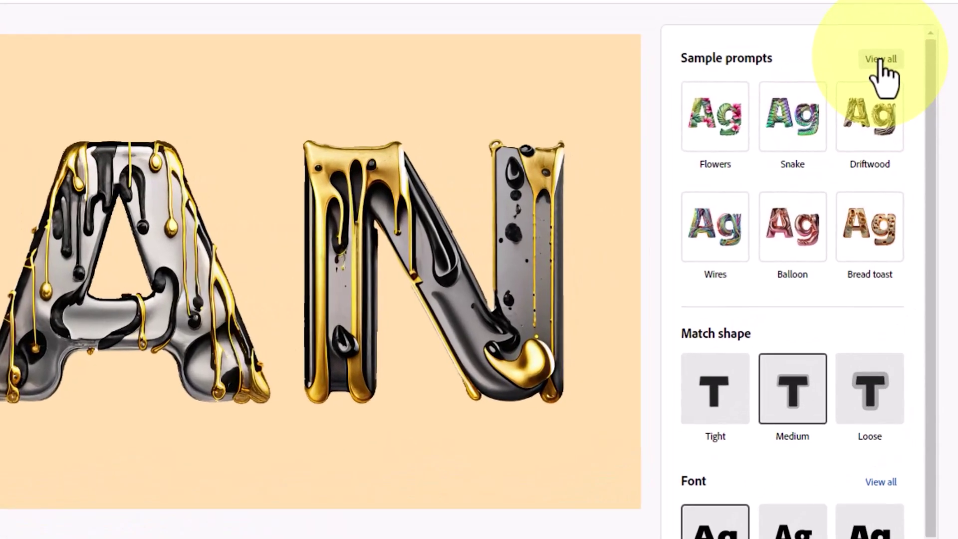
Apply the Leafy pothos sample prompt to the IMAN lettering
click(881, 60)
drag(935, 130, 942, 335)
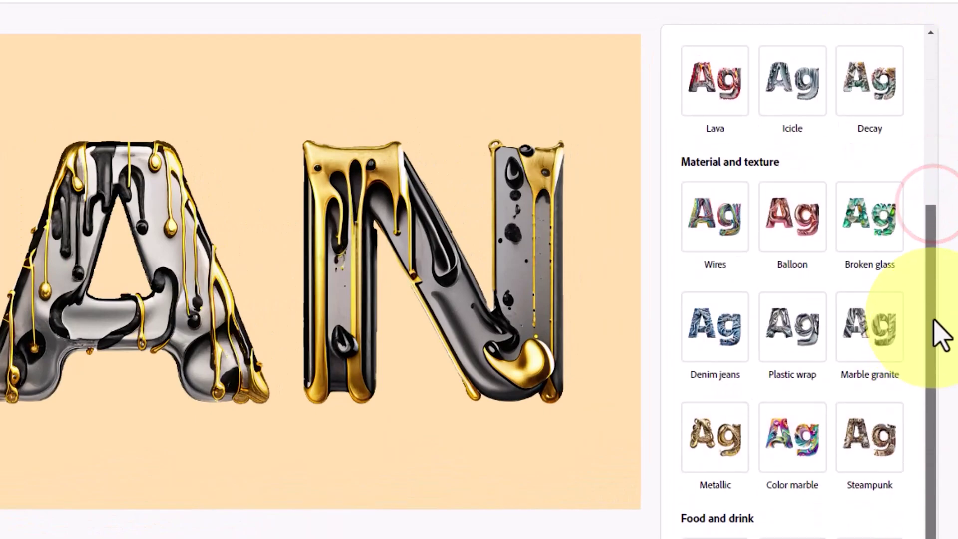
scroll(879, 279, up, 5)
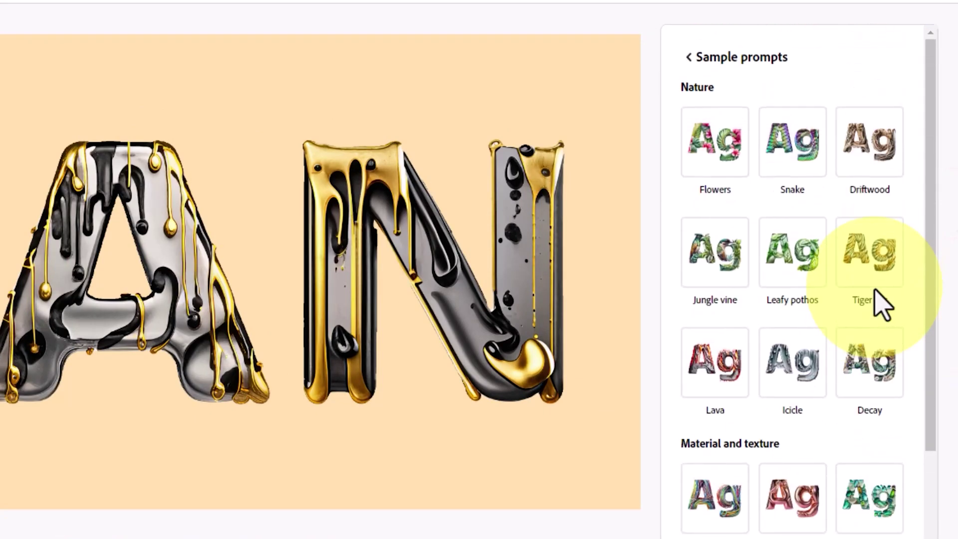
click(798, 257)
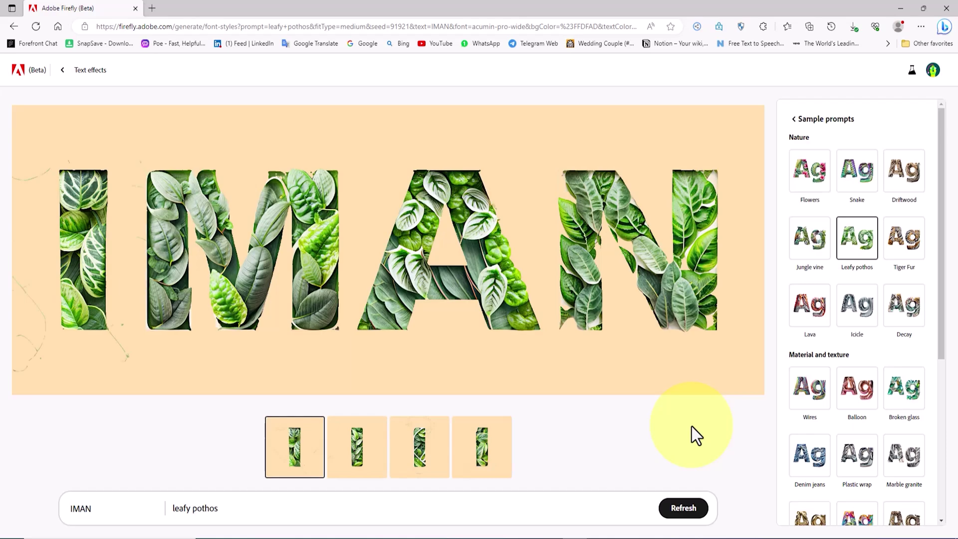
Choose the second leafy IMAN variant and download it with Content Credentials
click(356, 452)
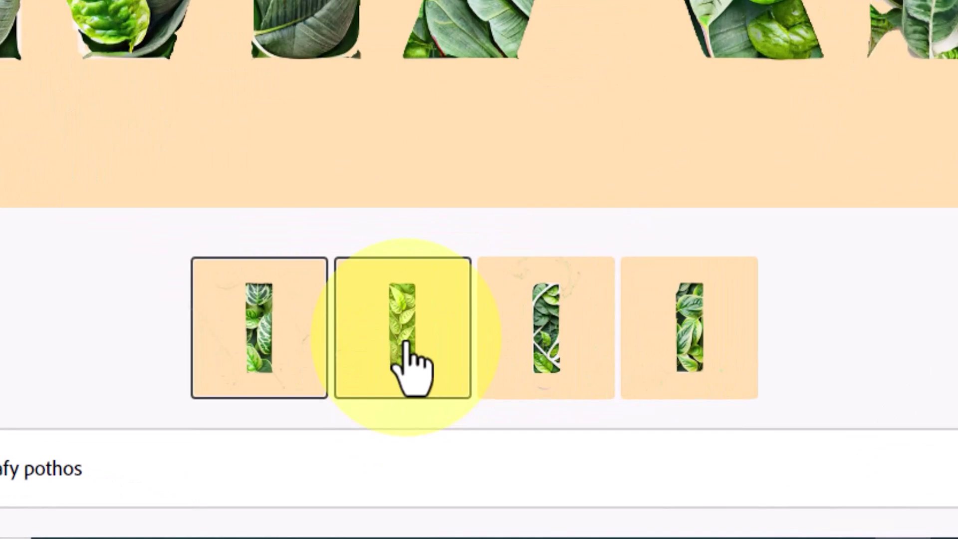
click(407, 344)
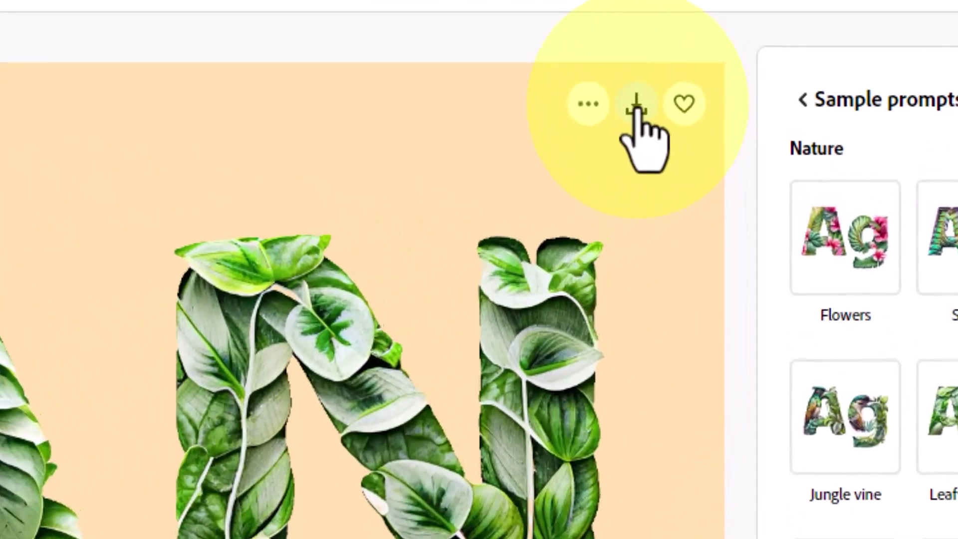
click(732, 120)
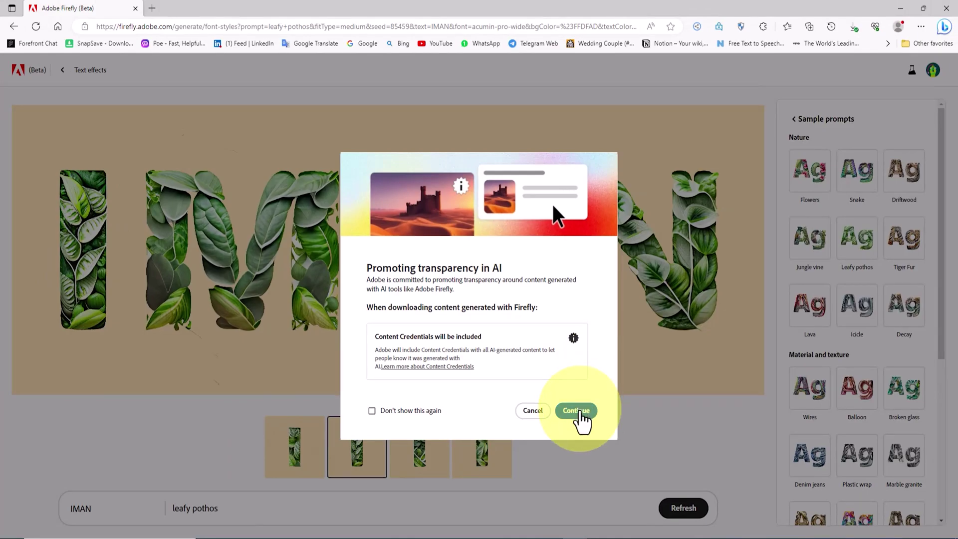
click(579, 409)
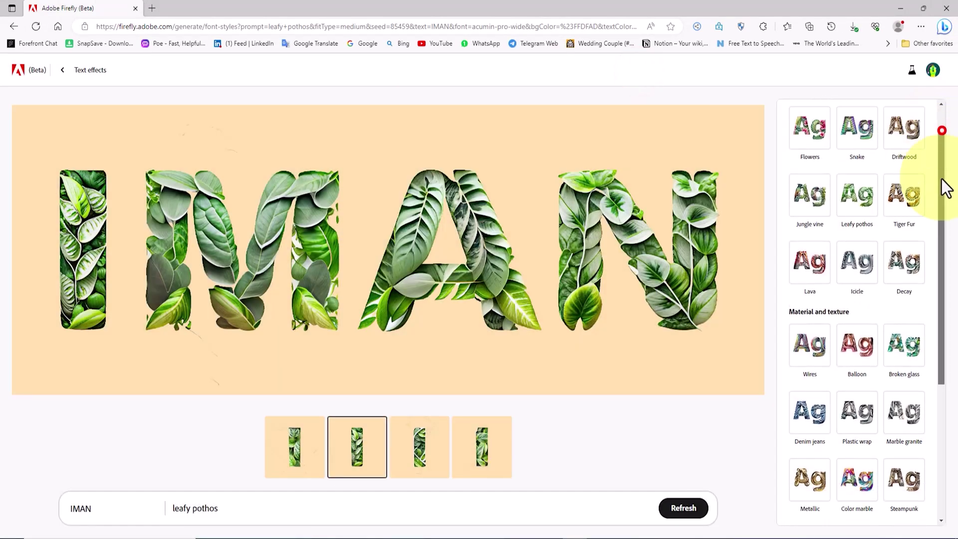
drag(942, 131, 953, 97)
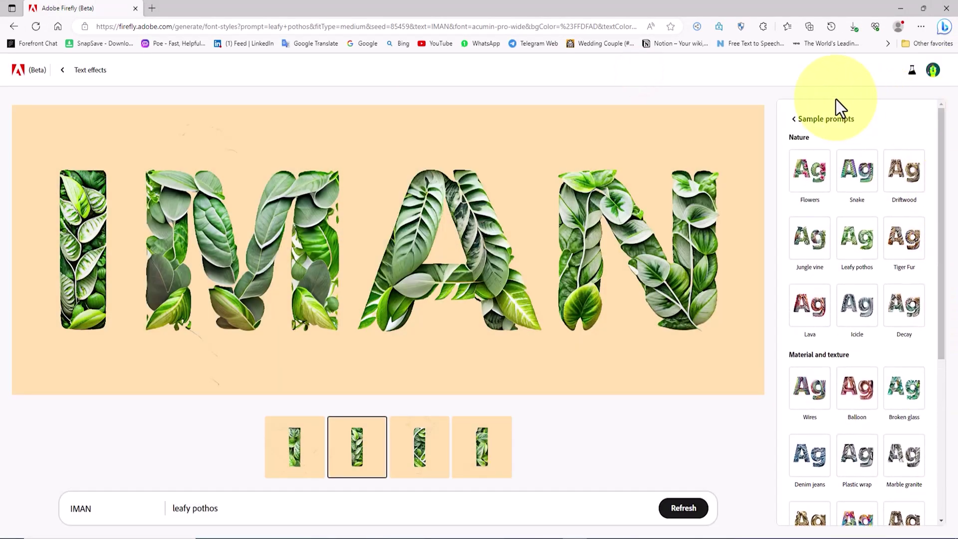
Change the IMAN lettering font to Poplar from the full font list
click(792, 119)
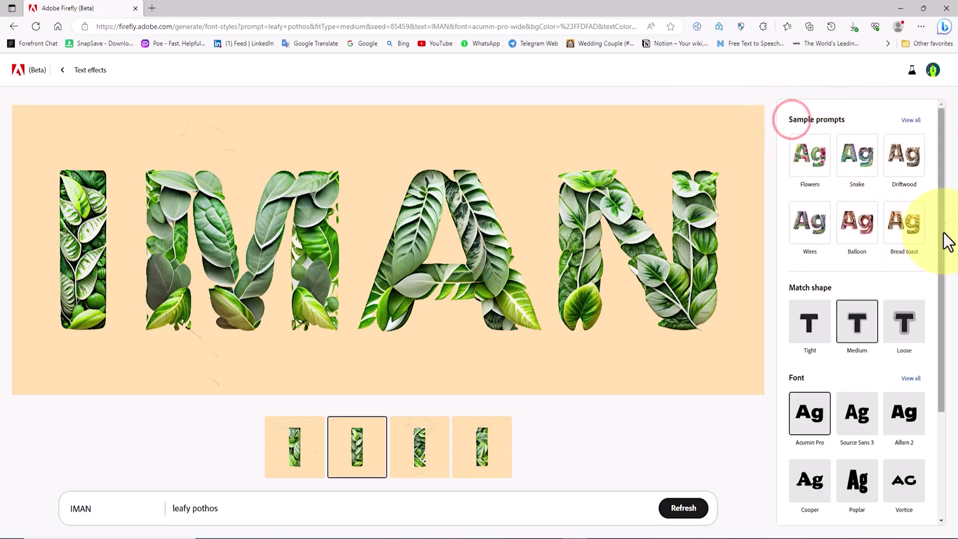
drag(942, 190, 952, 235)
click(913, 311)
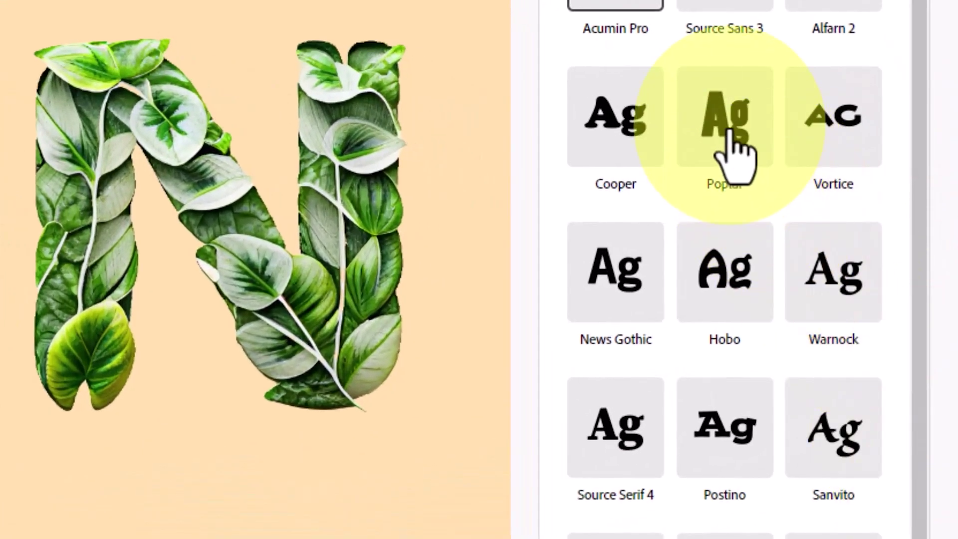
click(729, 131)
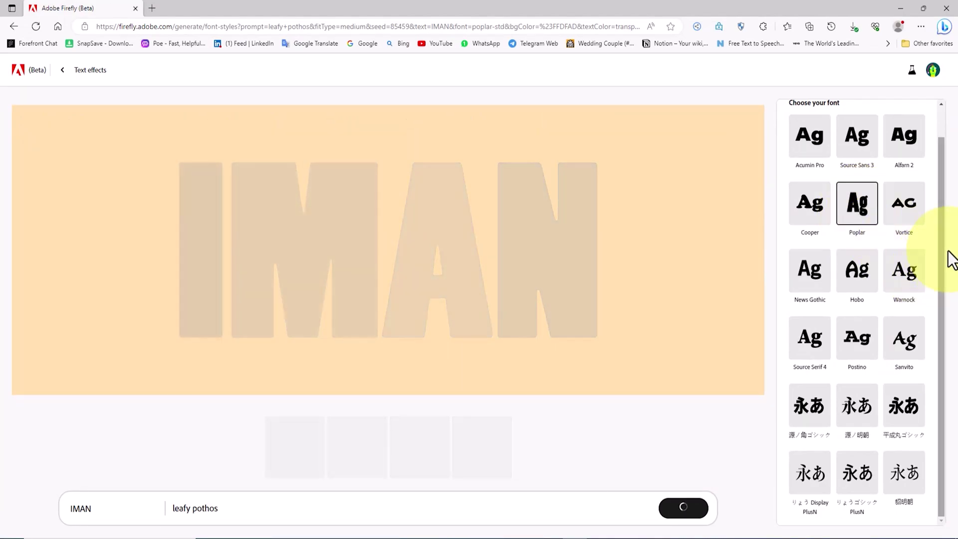
drag(941, 252, 947, 321)
Set the background color to yellow
scroll(848, 165, up, 2)
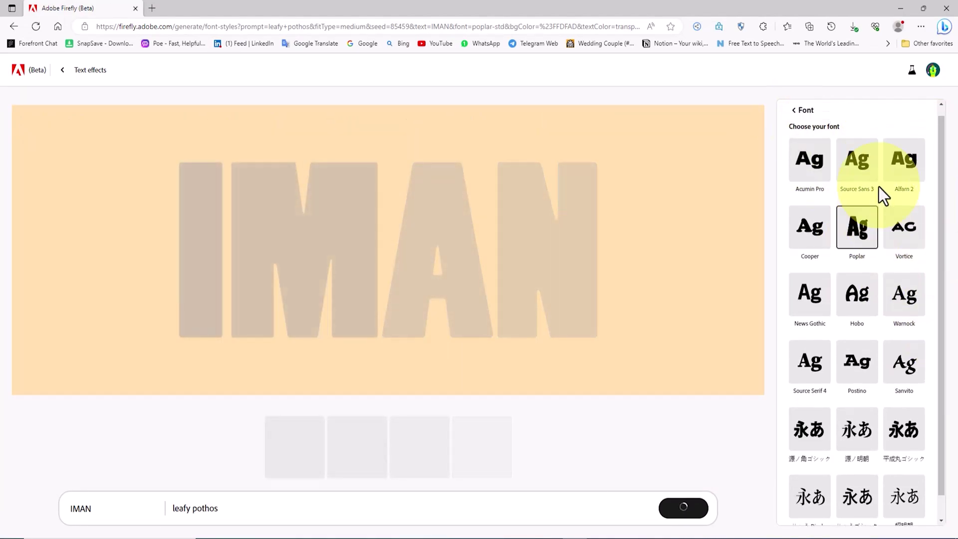
click(793, 114)
scroll(905, 350, down, 3)
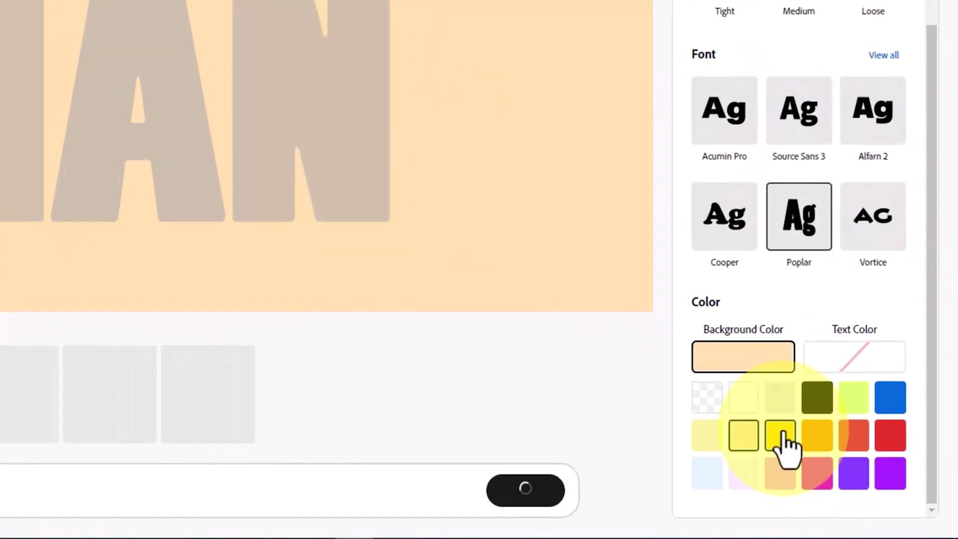
click(847, 471)
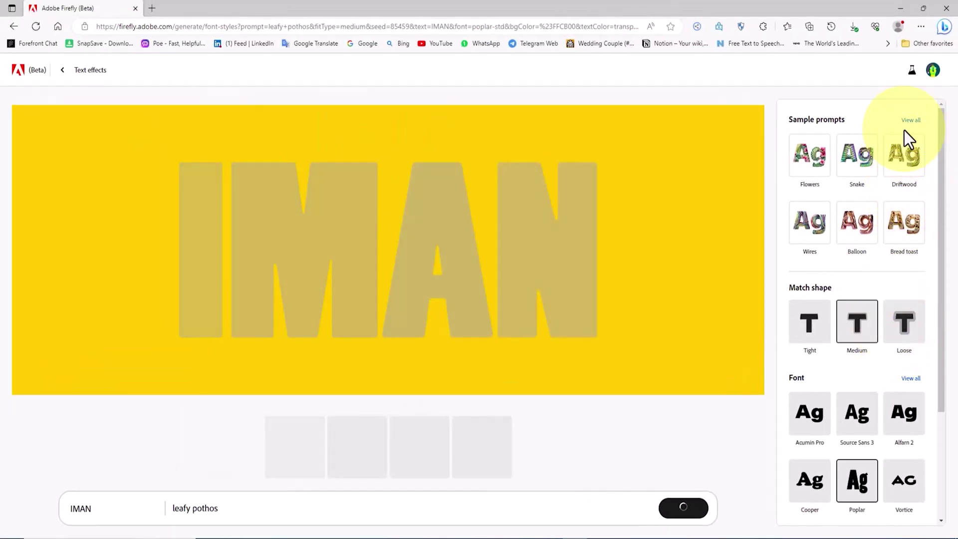
click(912, 121)
Apply the Donut sample effect to IMAN, keep the third variant, and download it
drag(941, 160, 943, 427)
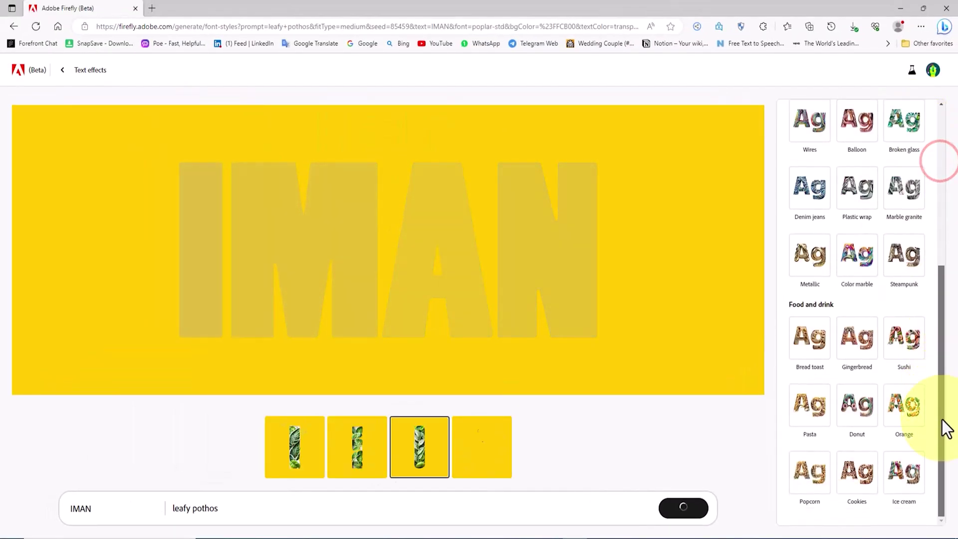
click(854, 414)
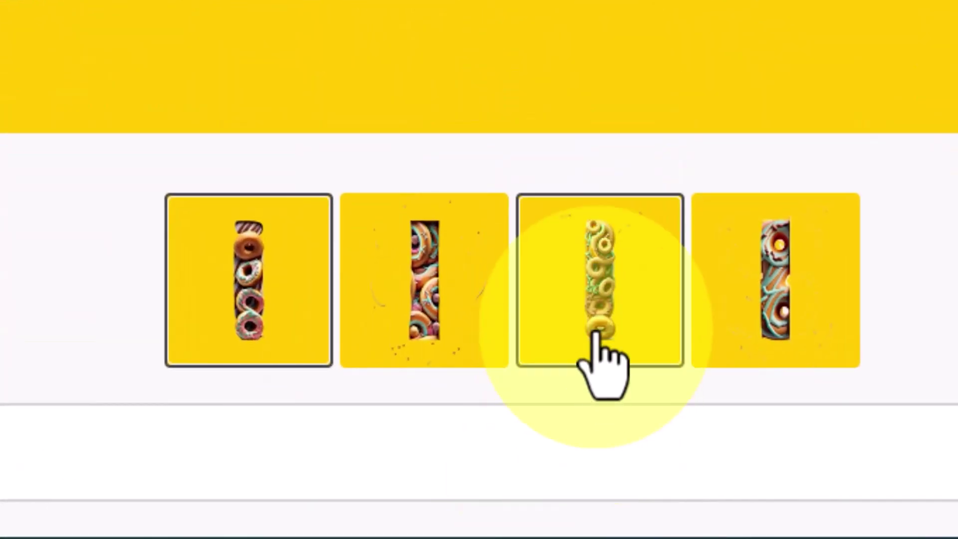
click(595, 297)
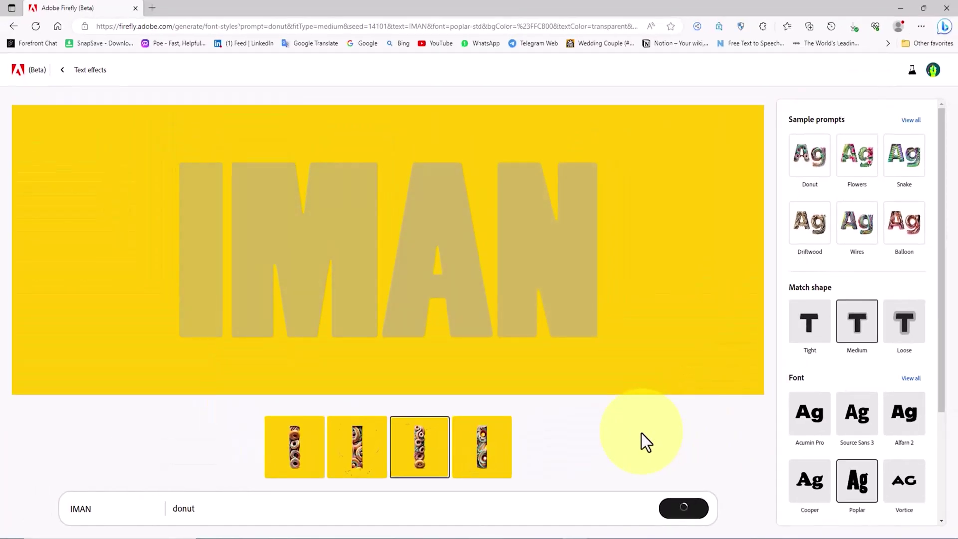
mouse_move(494, 310)
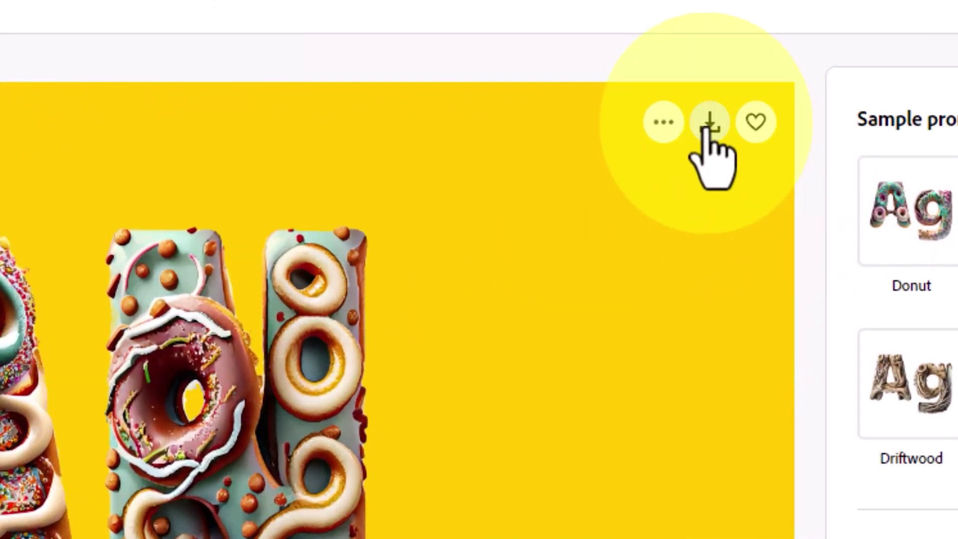
click(708, 125)
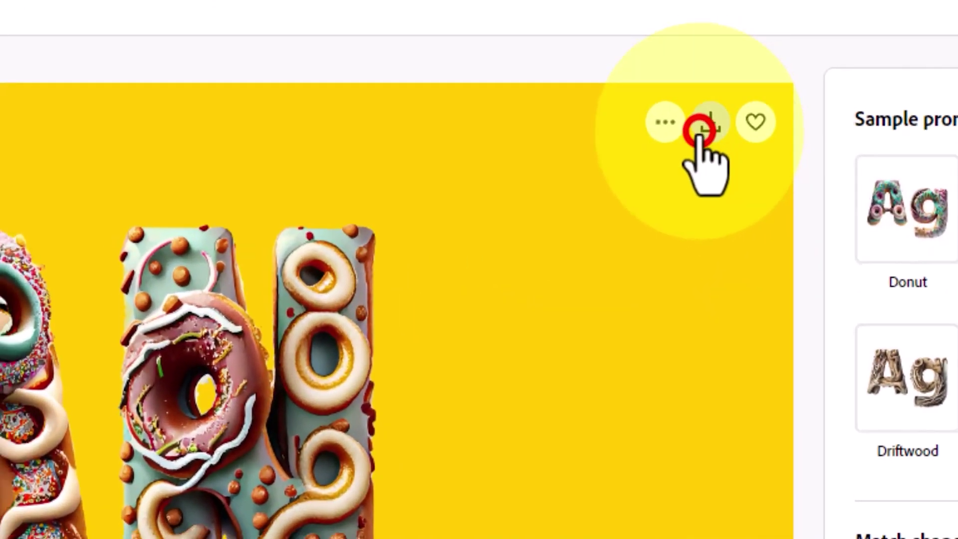